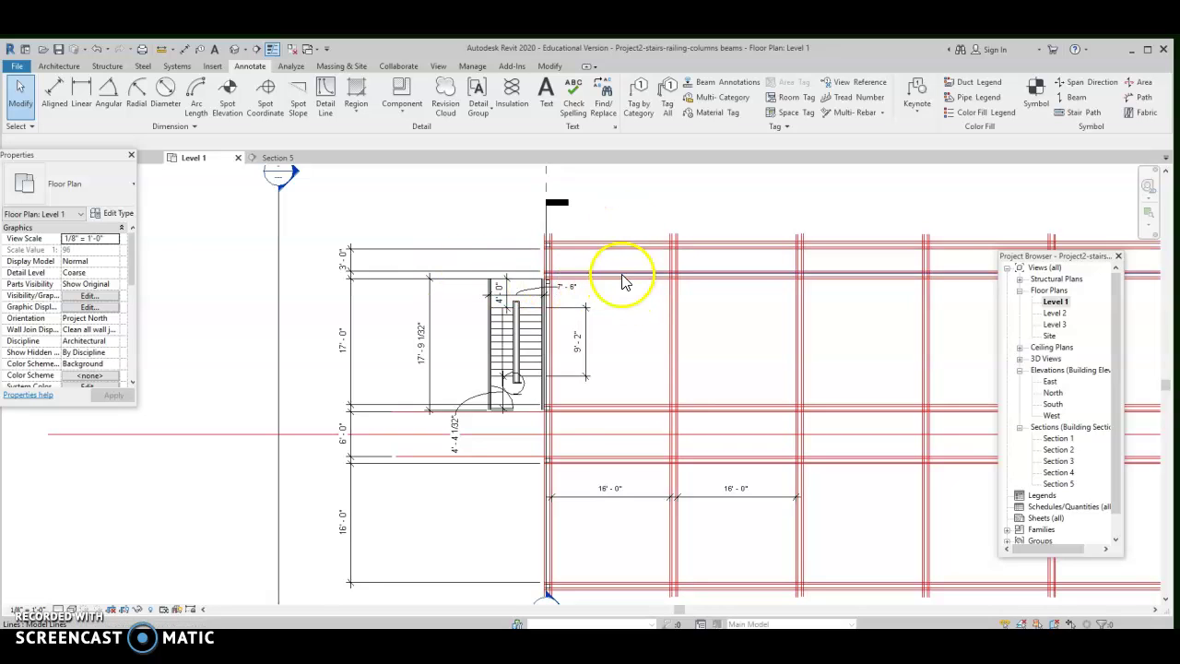
Select the red 1-CONST-RED construction line along the top of the column grid
left_click(625, 303)
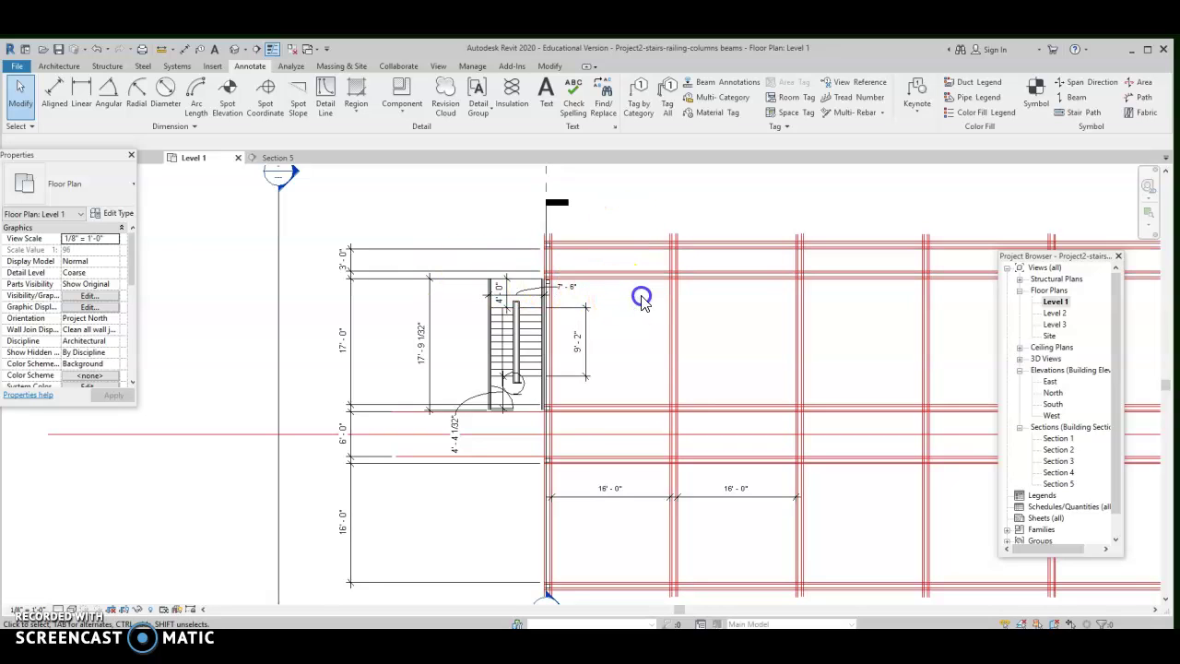
left_click(622, 221)
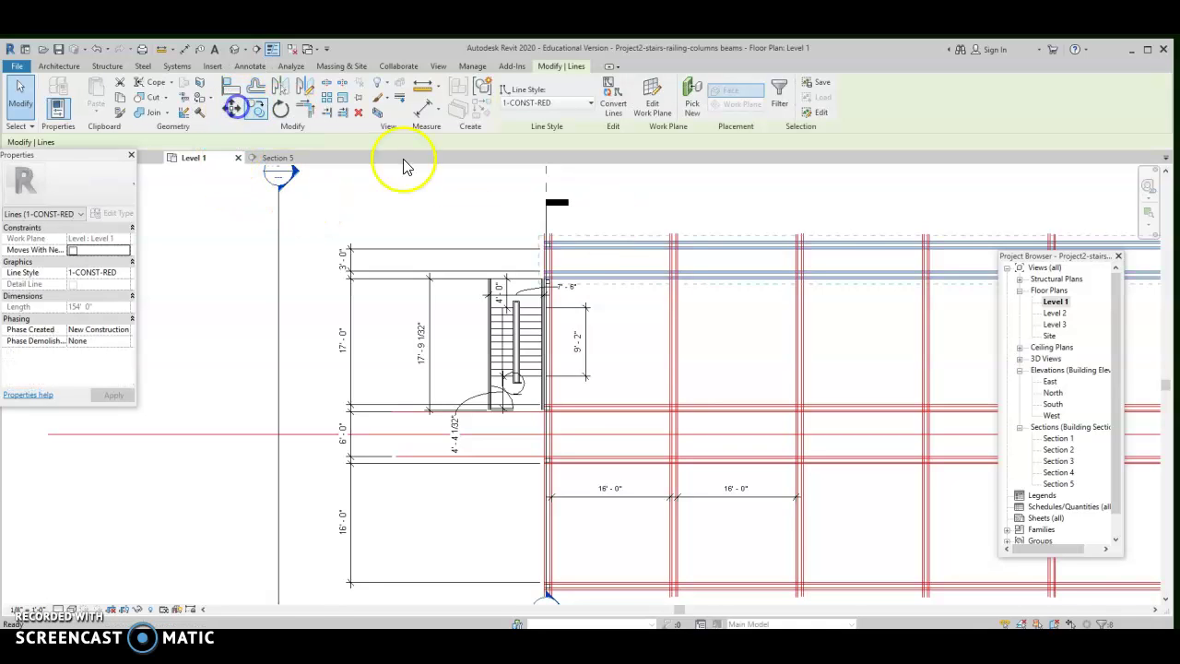
Move the top 1-CONST-RED line so it snaps onto the grid intersection
left_click(231, 109)
scroll(676, 278, "up", 4)
left_click(674, 277)
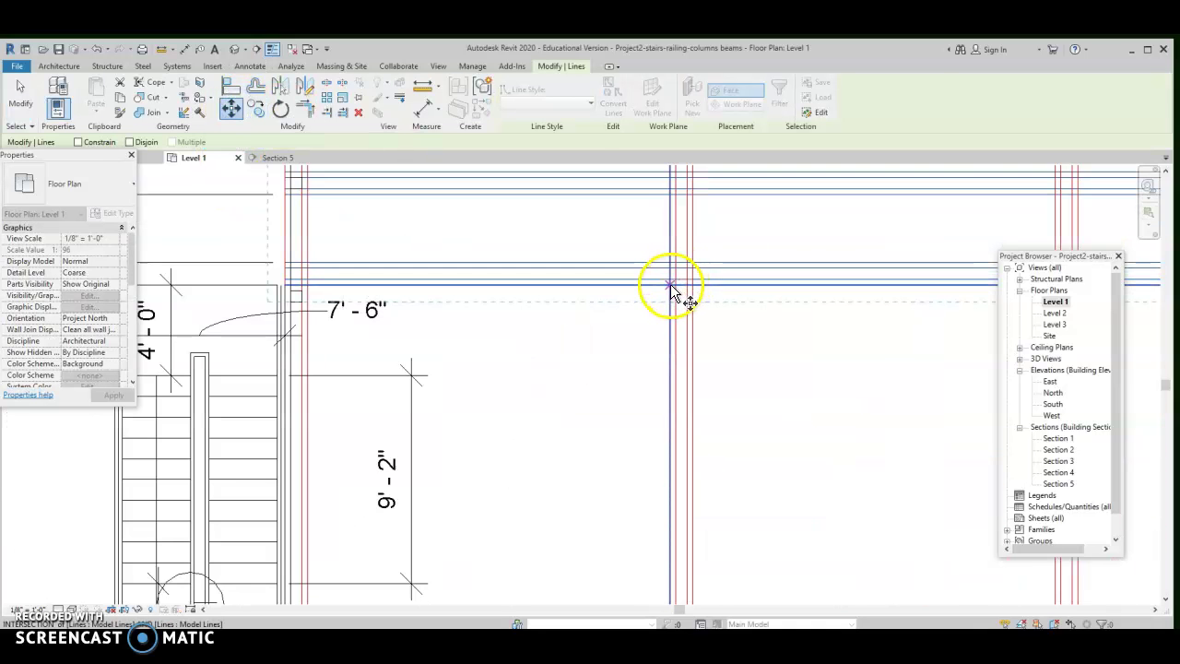
left_click(672, 264)
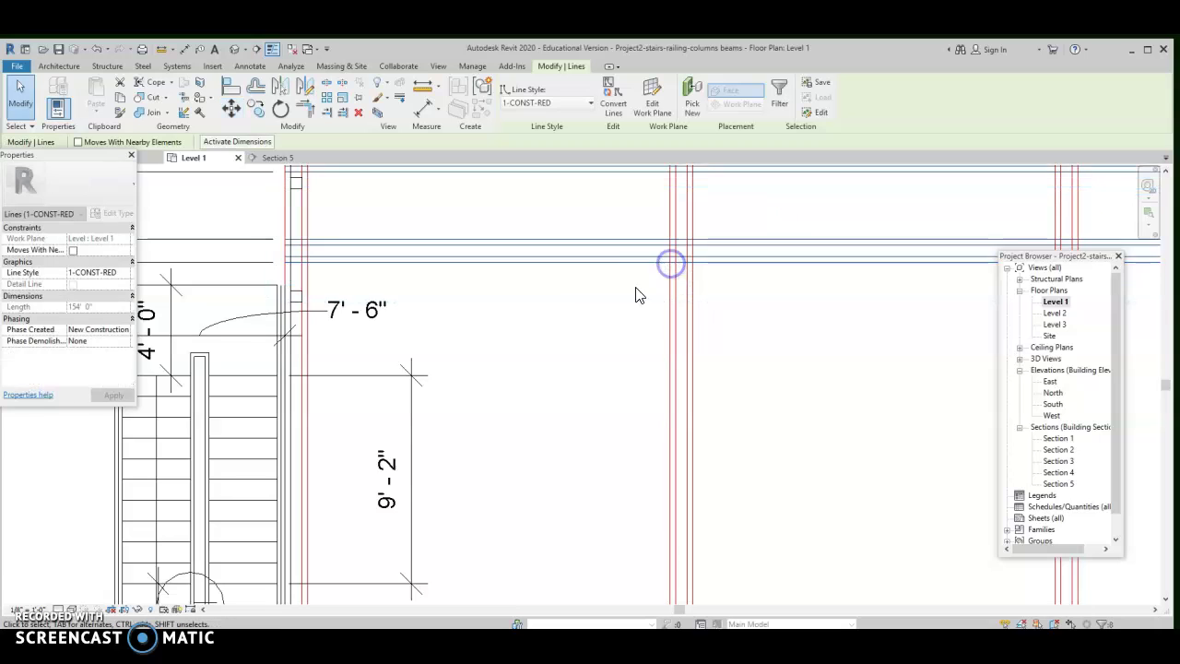
scroll(596, 329, "down", 4)
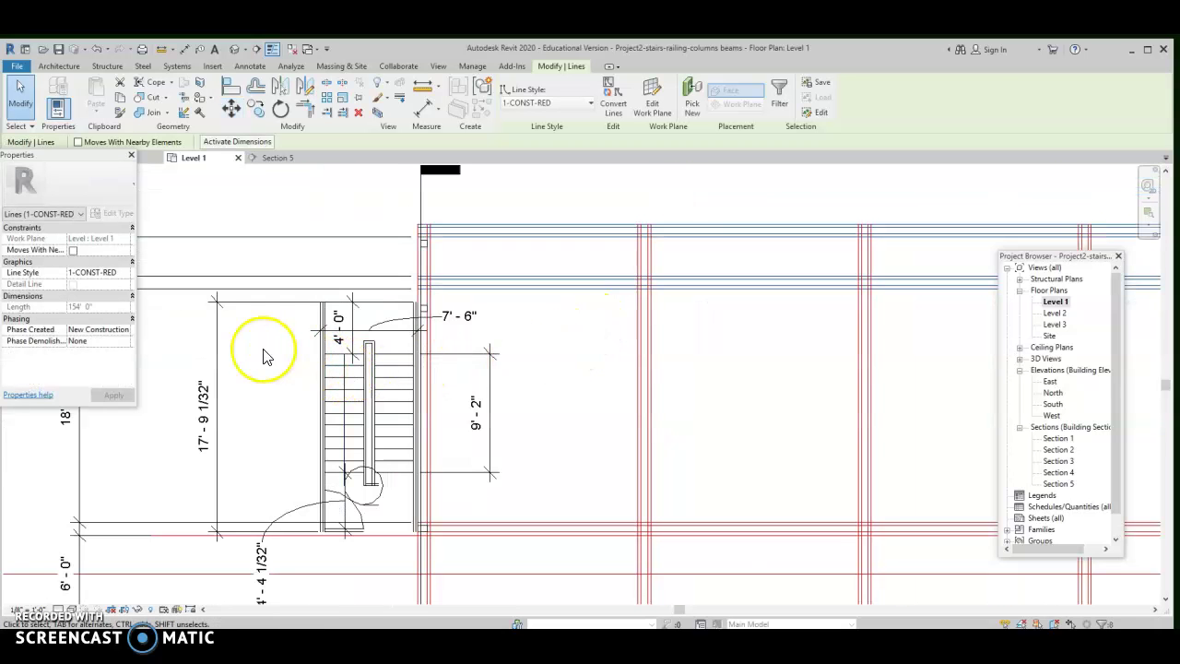
middle_click_drag(296, 374, 479, 406)
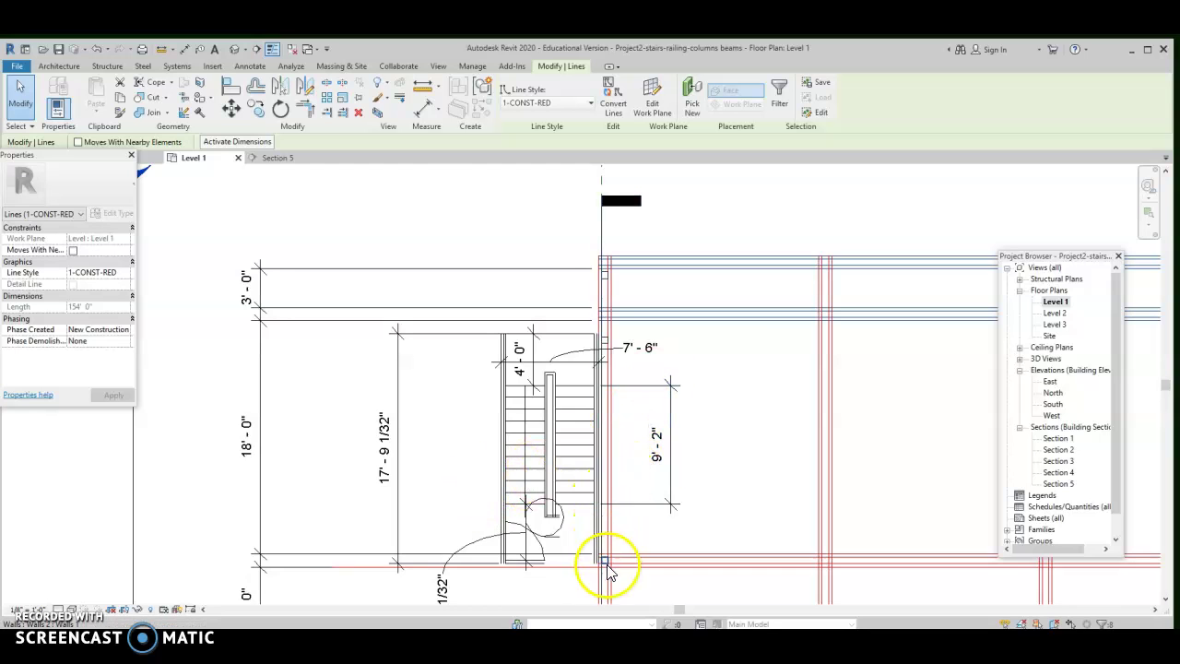
Select the wall beside the stair and move it up from its end toward the grid line
scroll(607, 353, "up", 3)
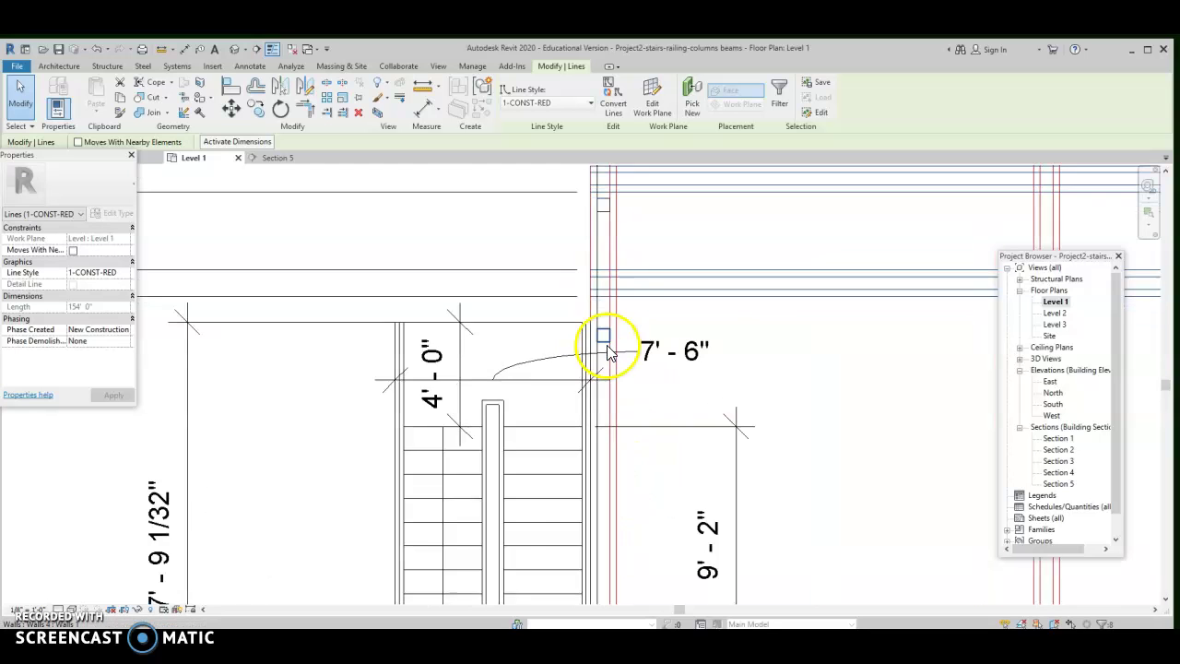
left_click(601, 326)
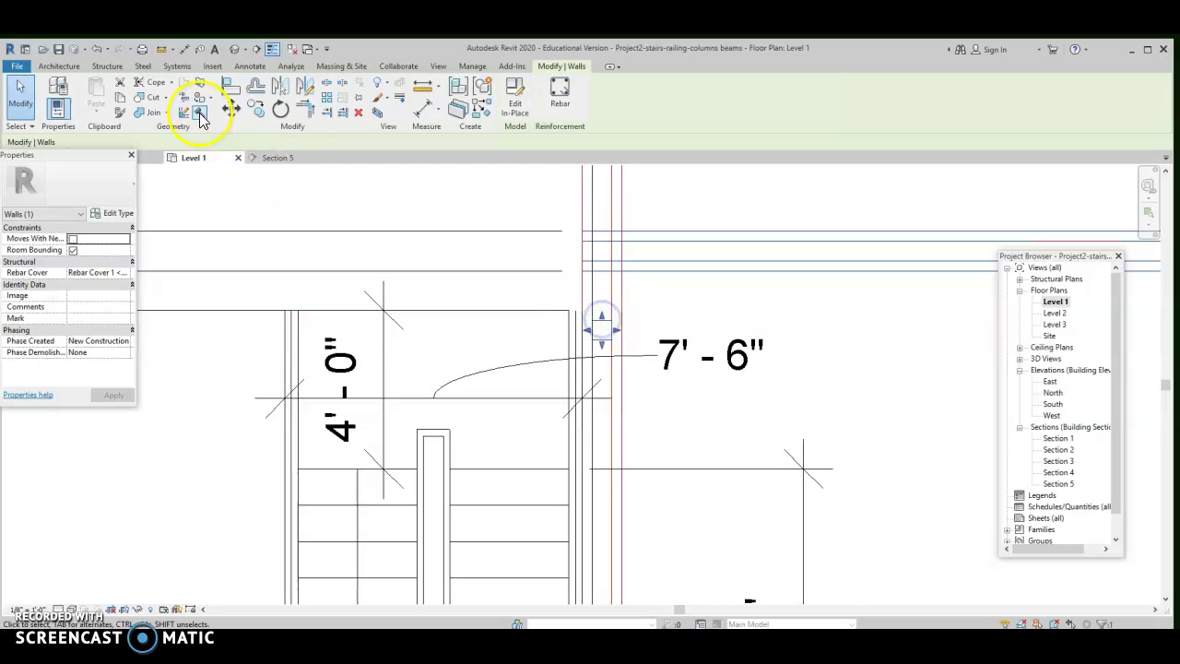
left_click(230, 107)
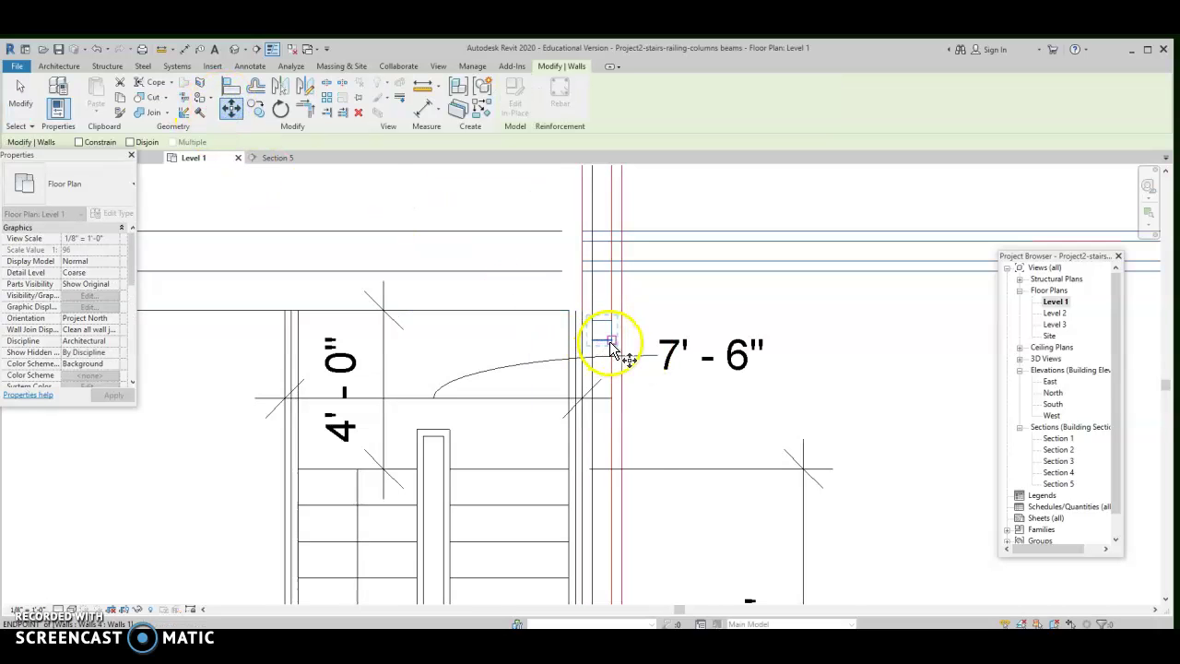
left_click(612, 334)
left_click(610, 268)
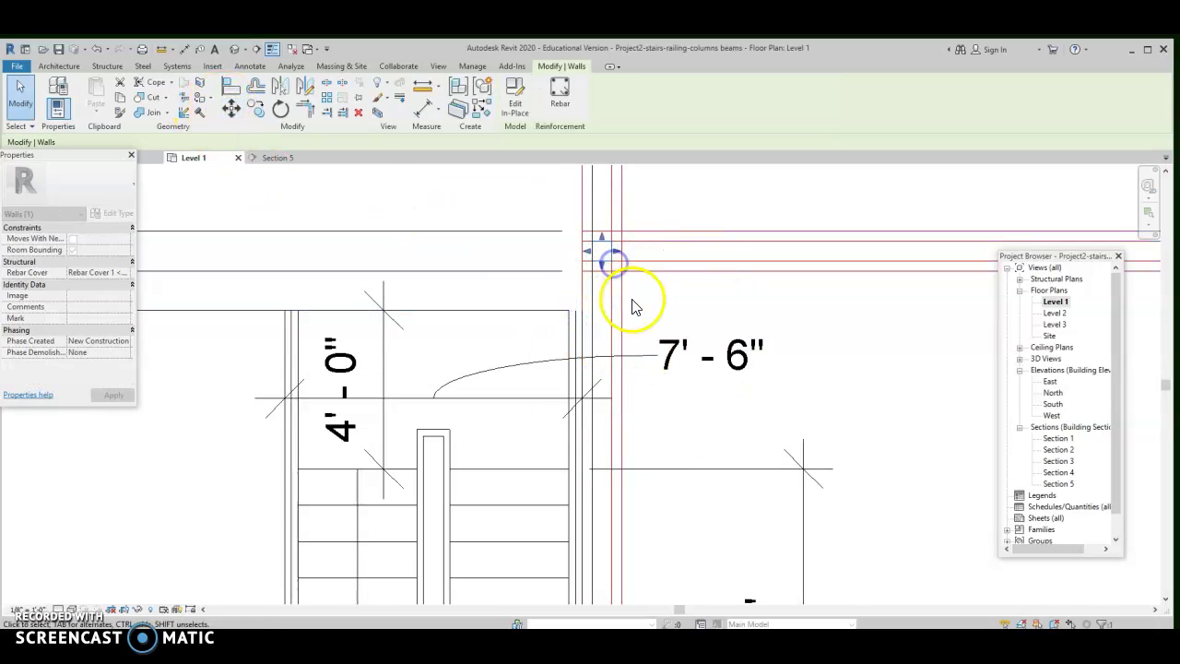
scroll(673, 312, "down", 4)
Move the wall again so its end lands on the top red grid line
scroll(634, 257, "up", 5)
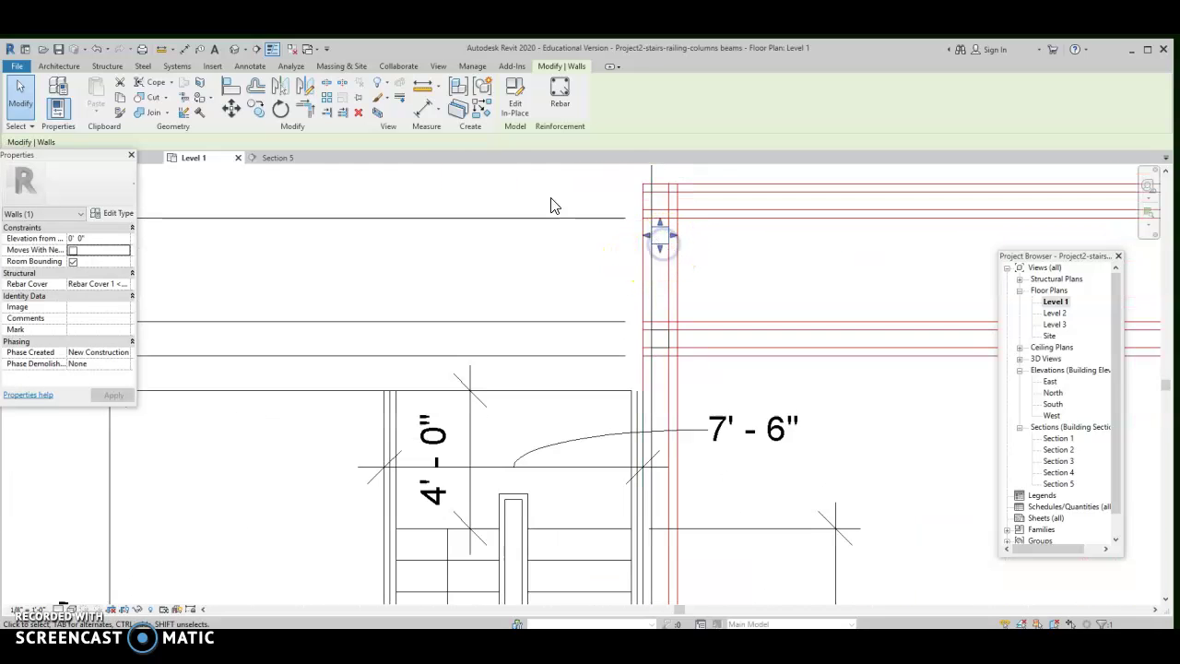
left_click(230, 111)
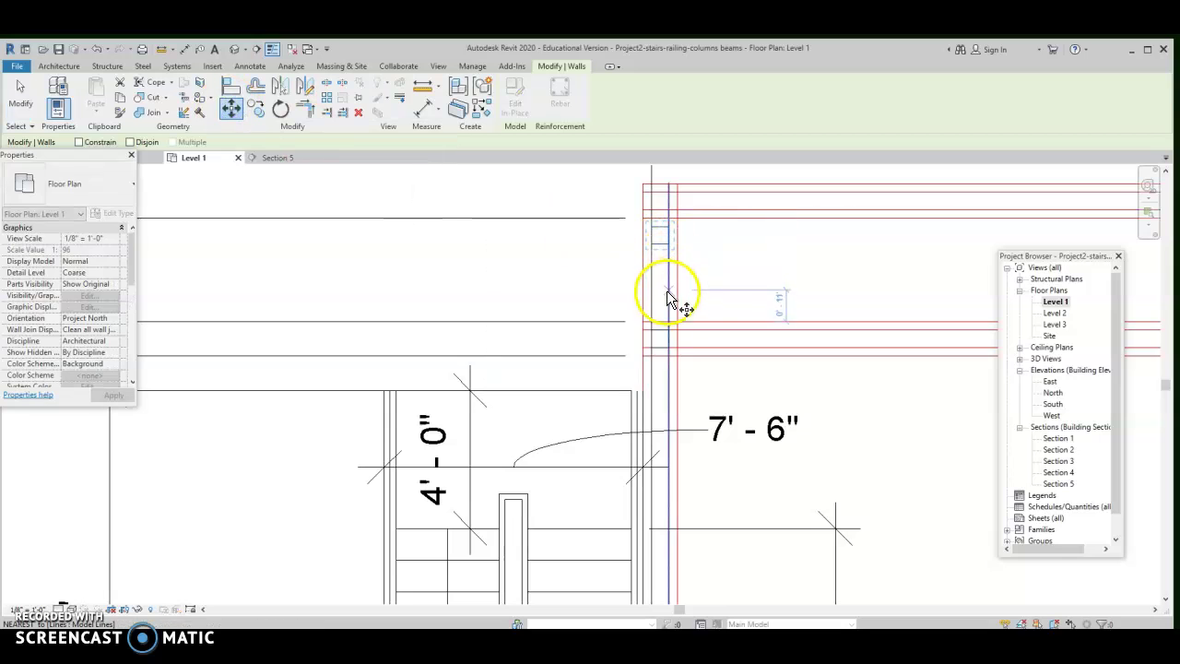
left_click(672, 249)
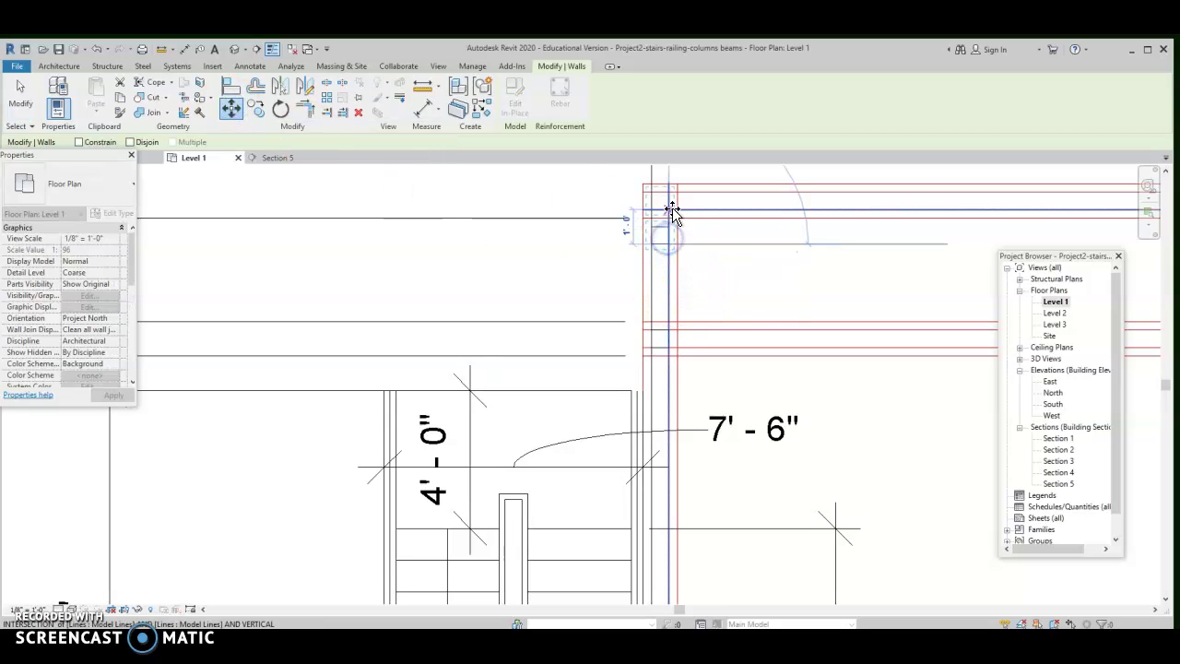
left_click(671, 206)
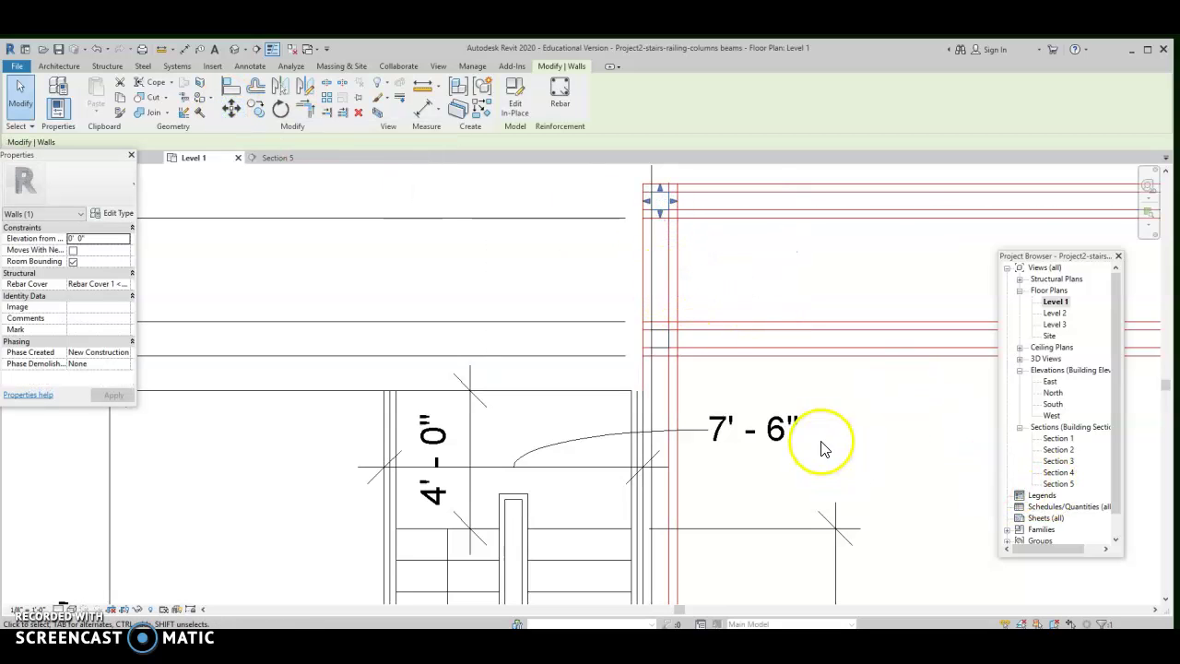
scroll(750, 448, "down", 5)
scroll(618, 369, "down", 3)
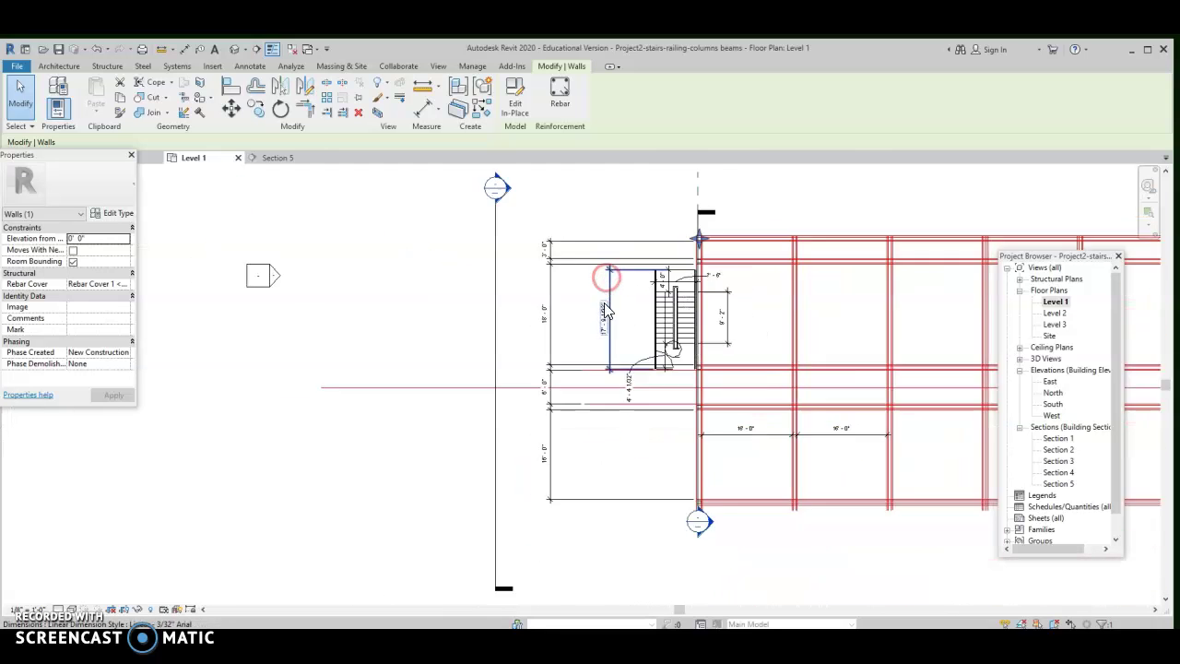
left_click(541, 313)
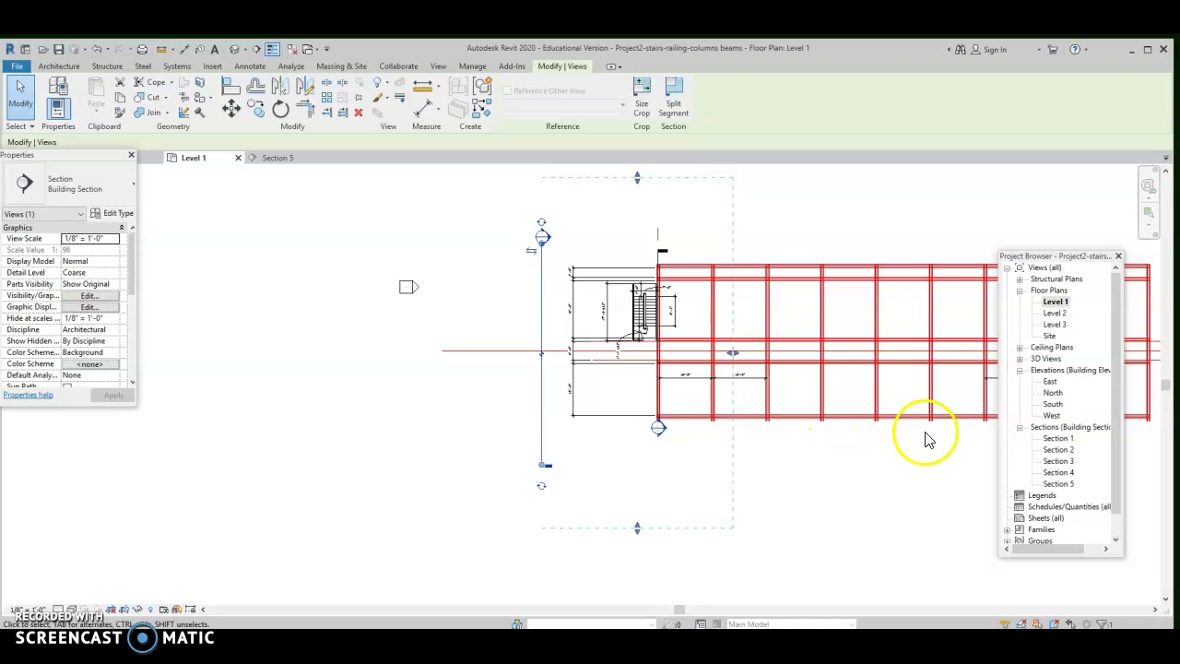
double_click(1057, 483)
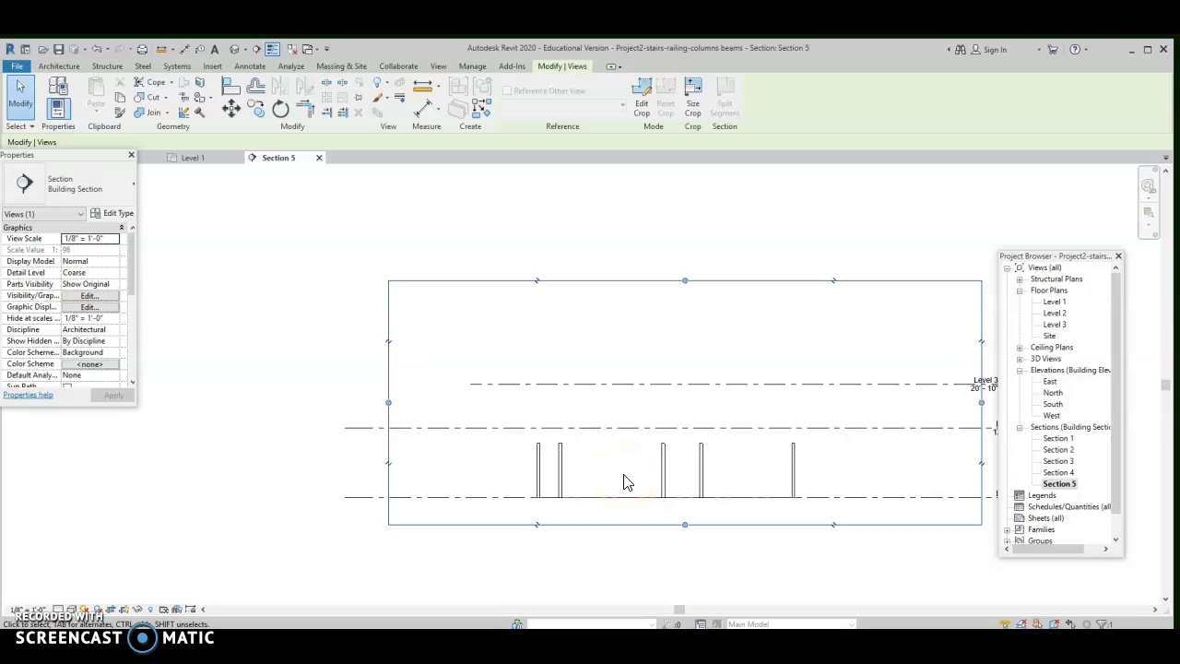
middle_click_drag(625, 467, 564, 463)
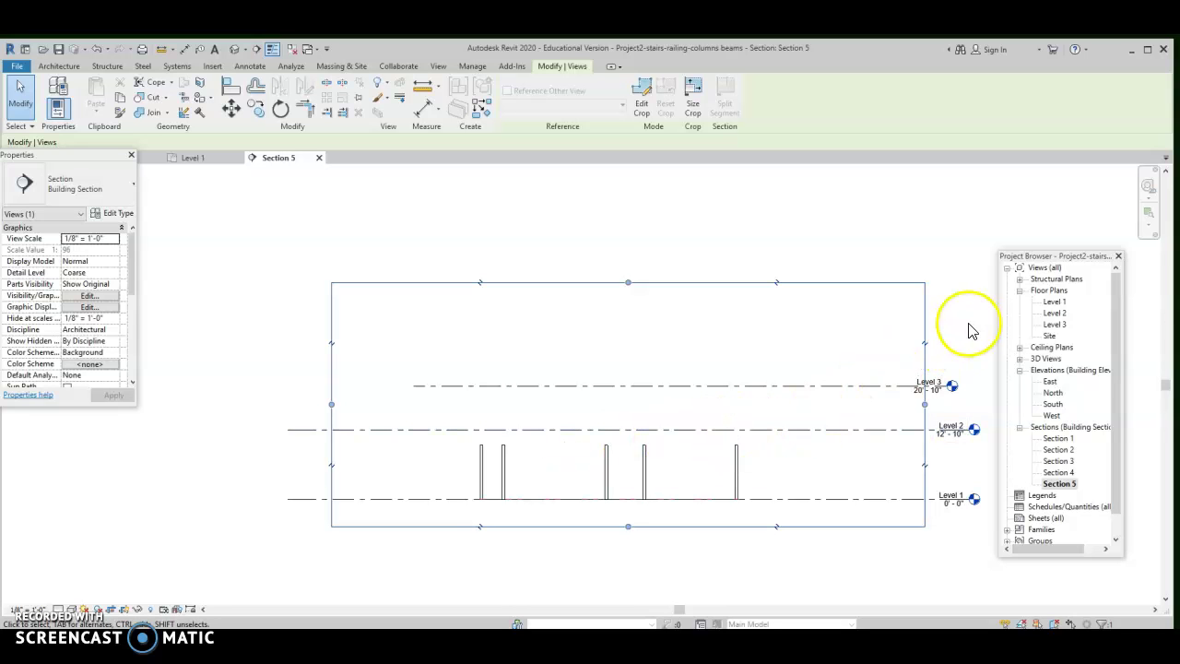
double_click(1053, 302)
middle_click_drag(717, 388, 448, 424)
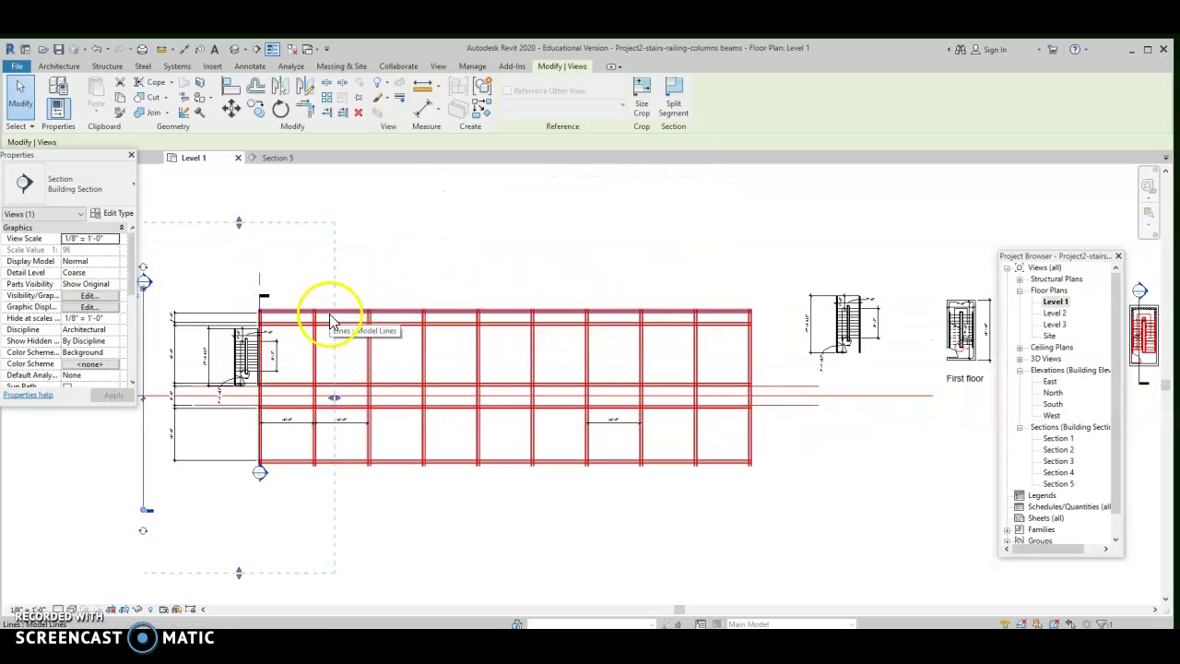
scroll(329, 323, "up", 3)
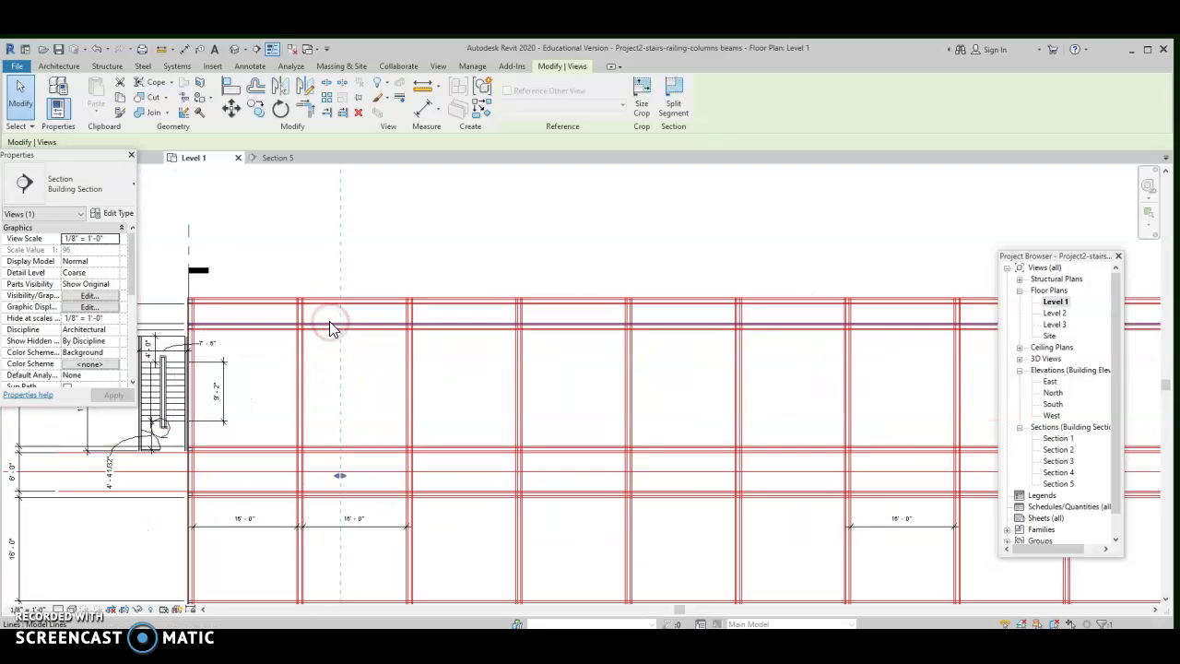
scroll(383, 410, "down", 1)
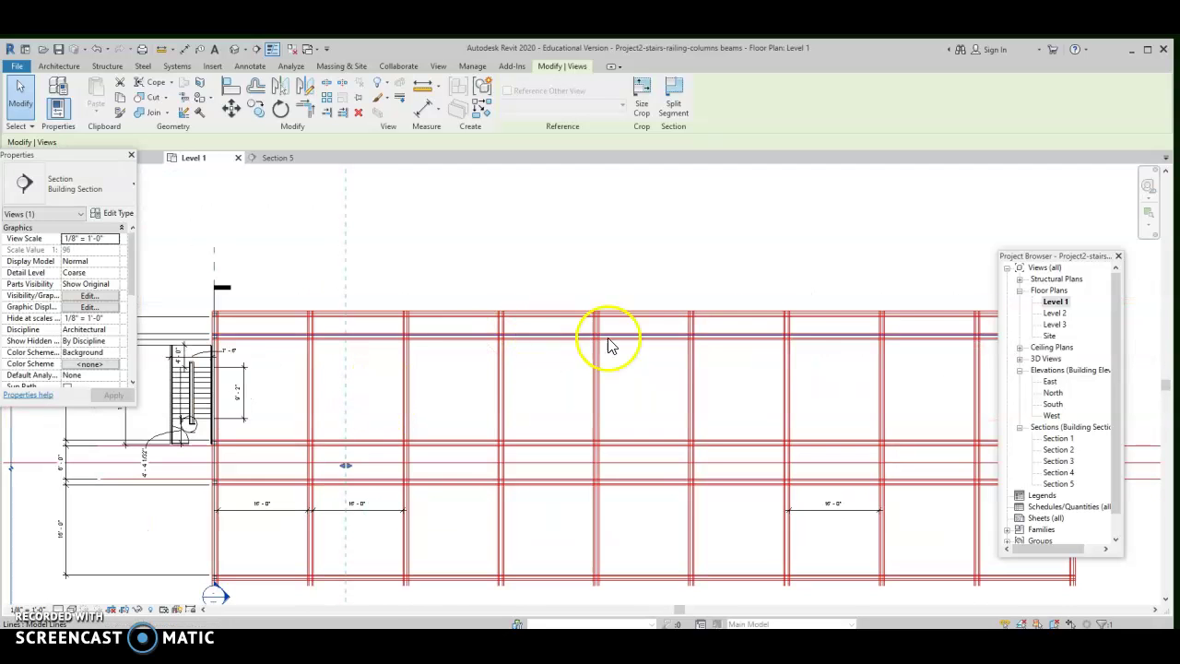
Open the Level 2 plan and lengthen the Properties palette to expose the Extents settings
double_click(1053, 313)
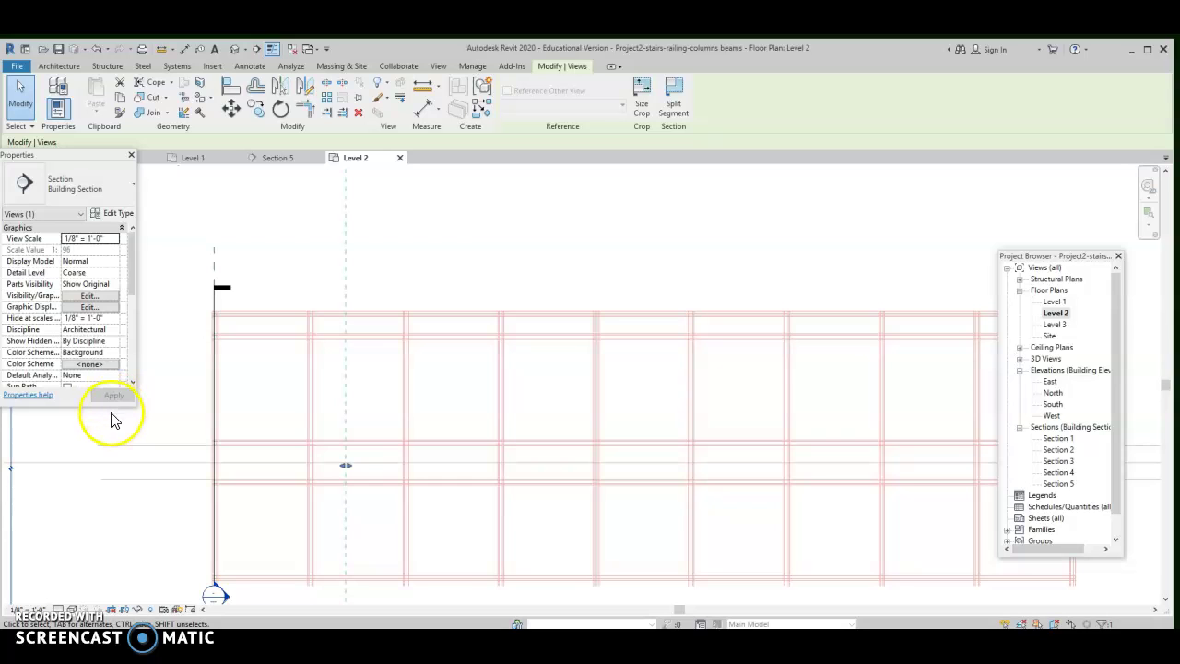
left_click_drag(111, 405, 101, 516)
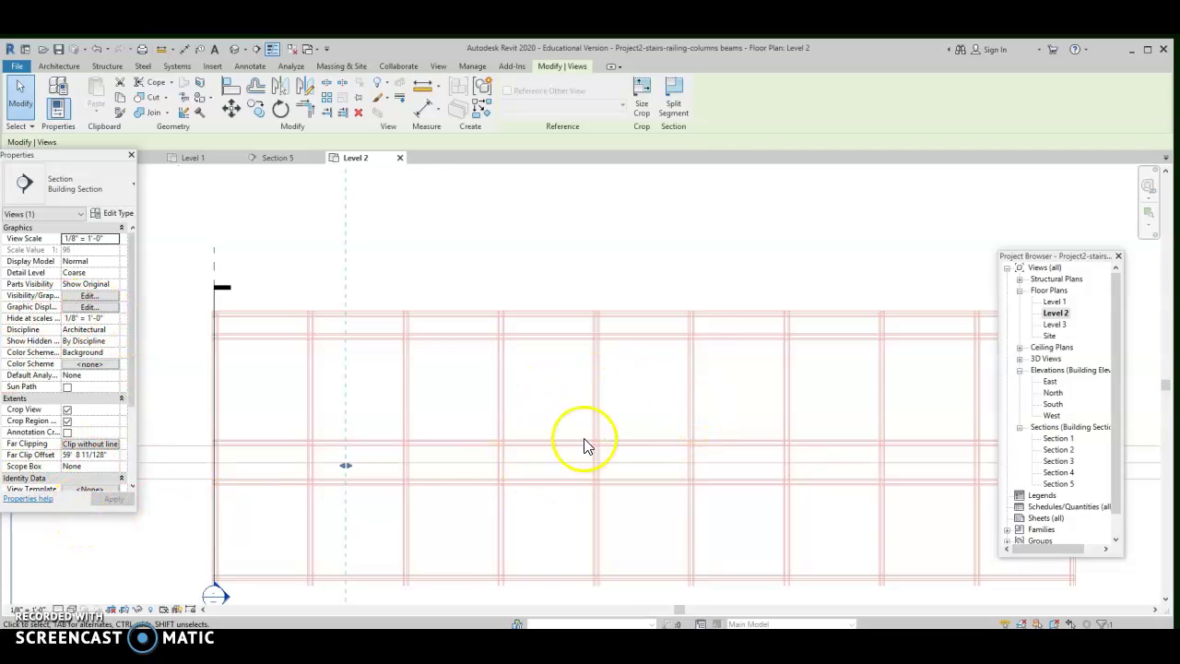
scroll(583, 439, "down", 2)
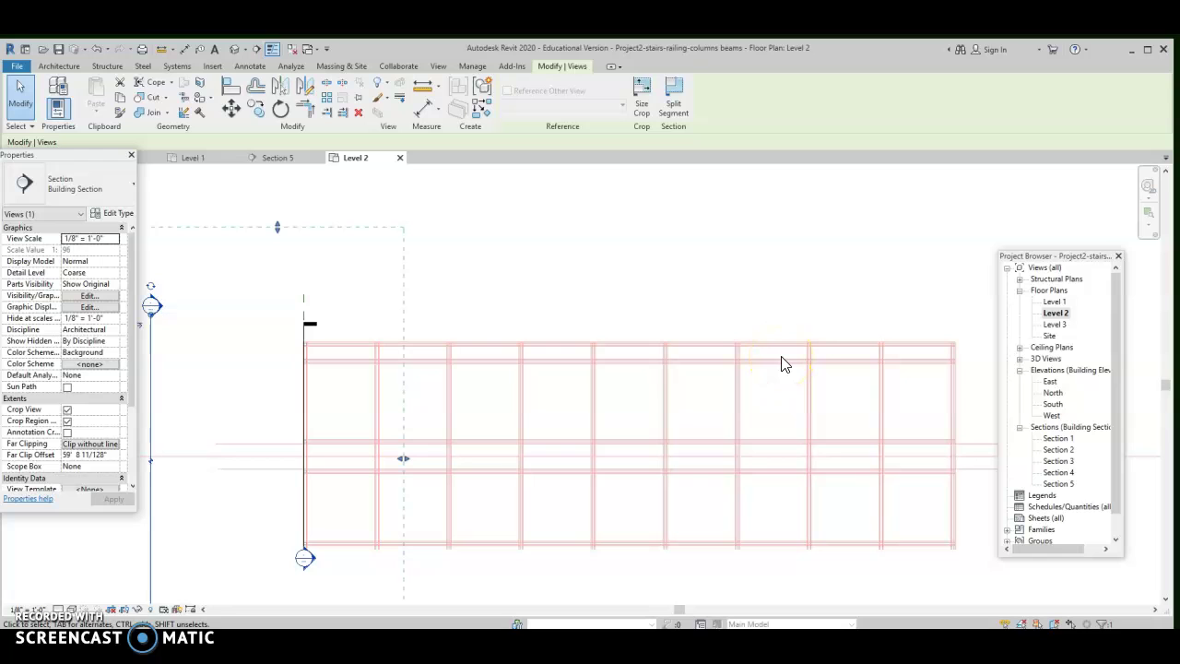
Start an architectural floor on Level 2 using the rectangle boundary tool
left_click(59, 67)
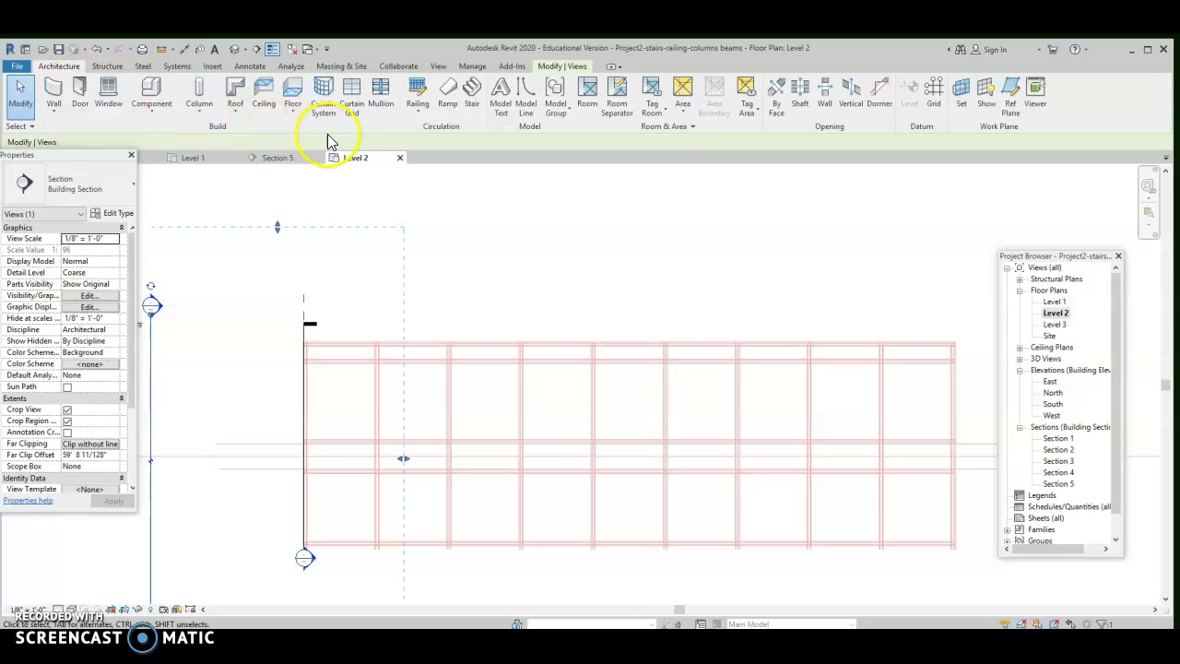
left_click(291, 109)
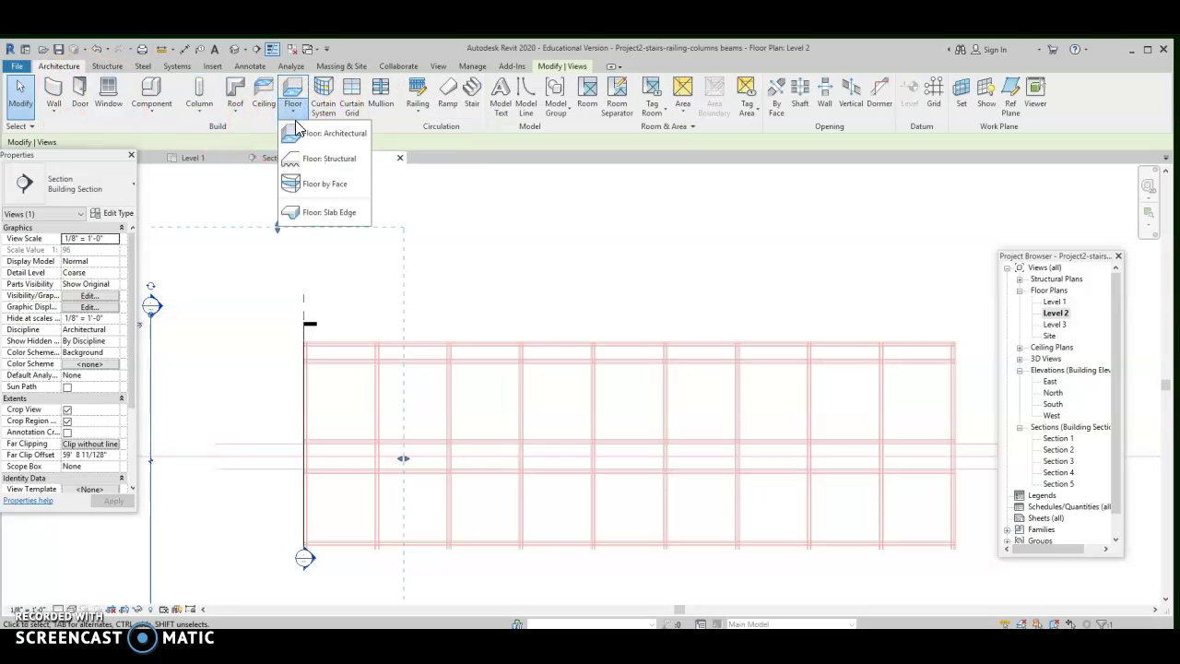
left_click(311, 138)
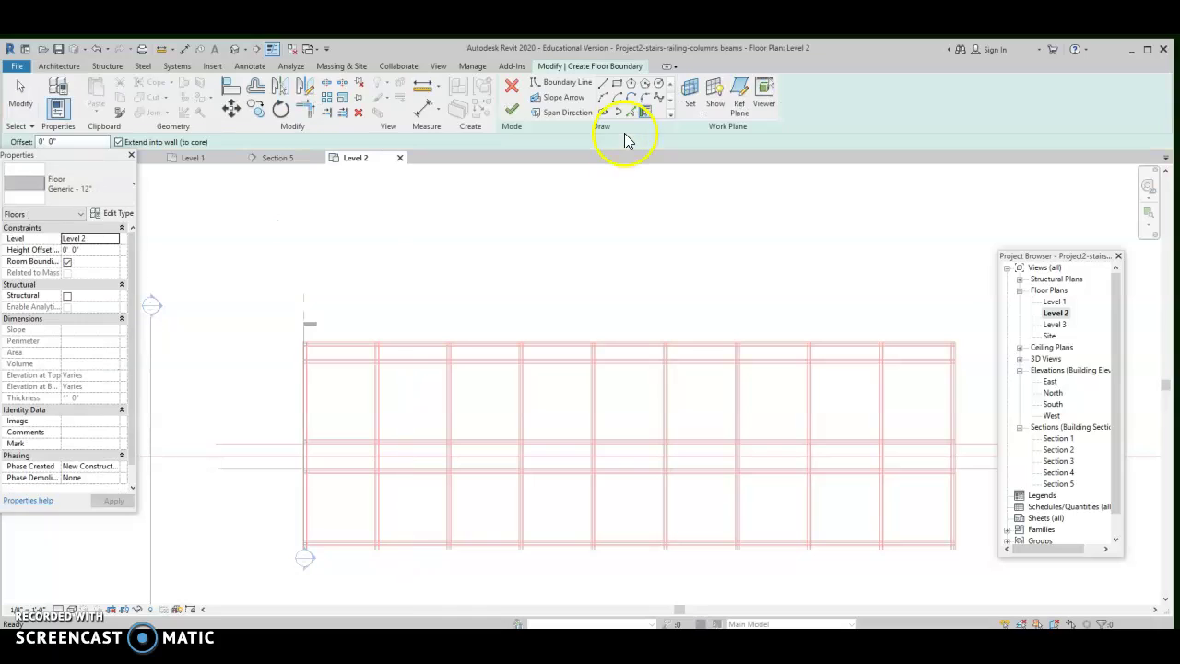
left_click(618, 84)
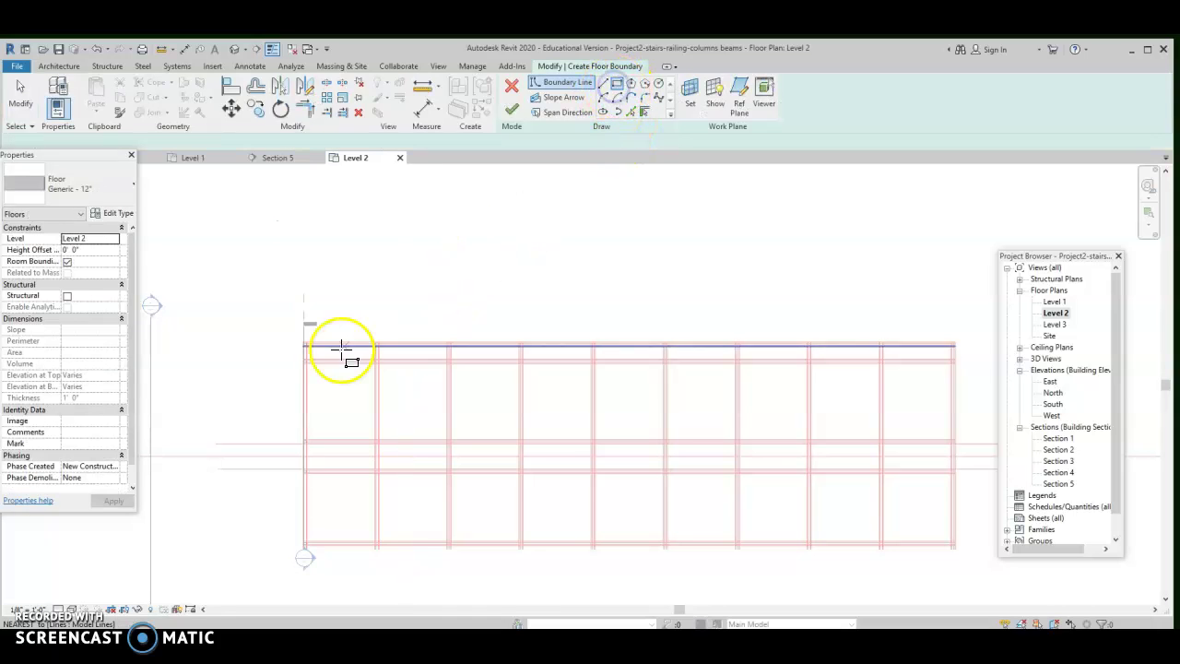
Draw the rectangular boundary across the three column bays and finish the Generic - 12" floor
scroll(342, 356, "up", 3)
left_click(264, 335)
left_click(585, 489)
scroll(584, 492, "down", 2)
mouse_move(585, 492)
middle_mouse_down()
mouse_move(446, 388)
mouse_move(274, 369)
middle_mouse_up()
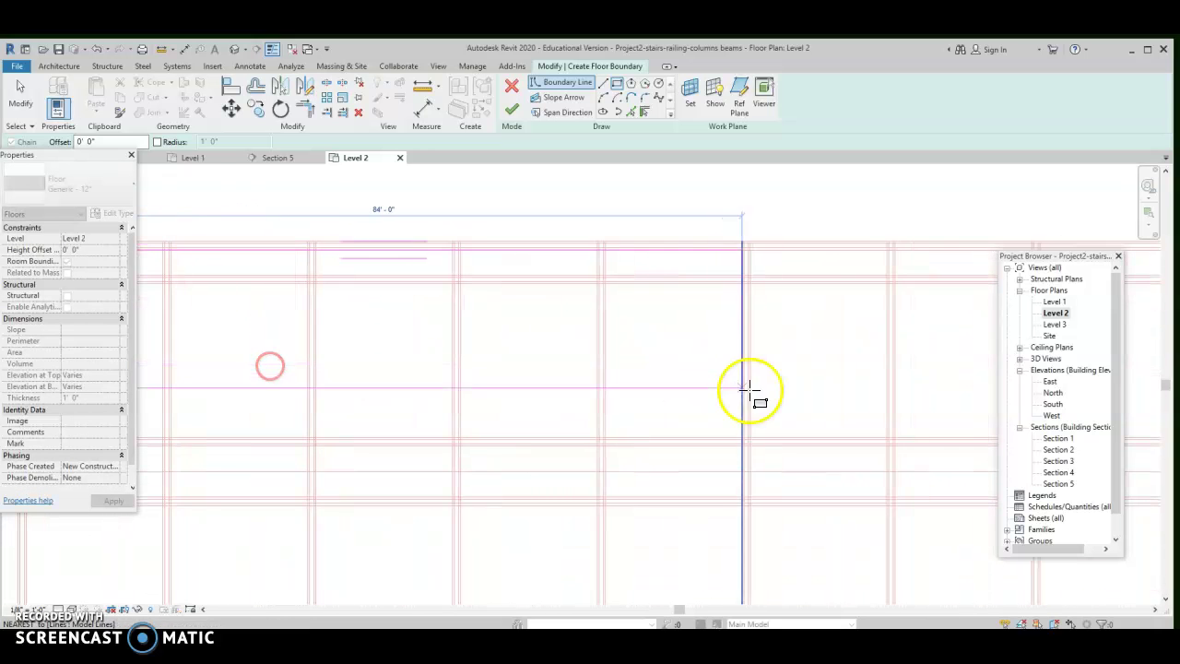
scroll(750, 395, "down", 1)
middle_click_drag(751, 396, 541, 400)
scroll(839, 394, "up", 2)
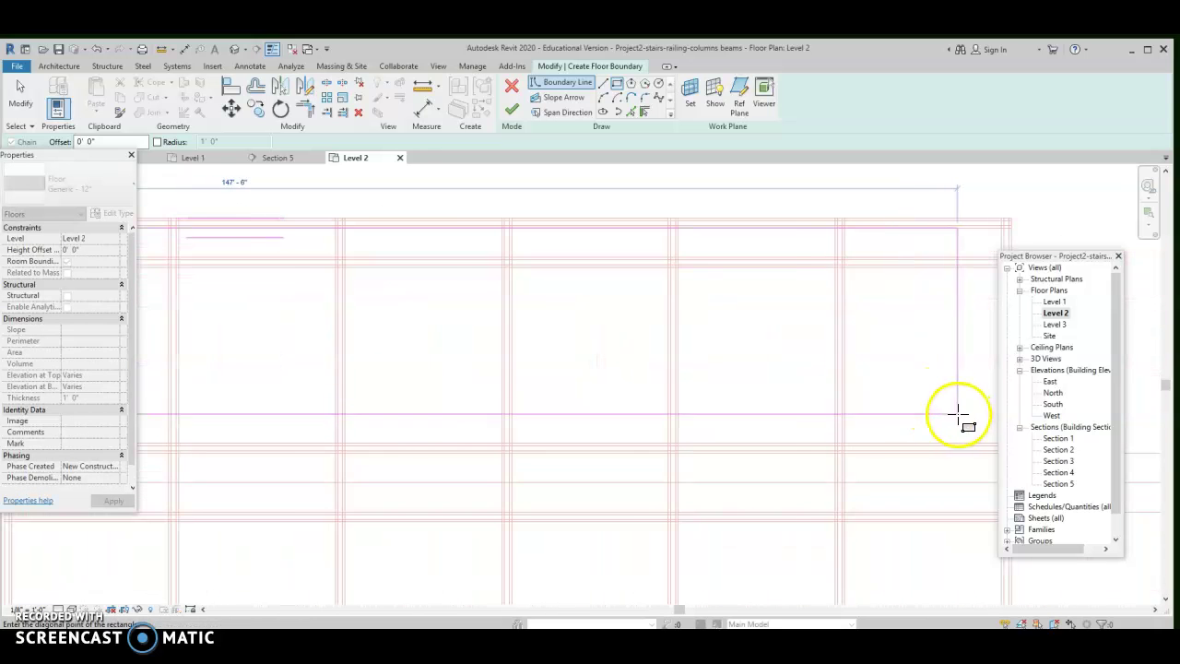
mouse_move(964, 421)
middle_mouse_down()
mouse_move(616, 416)
mouse_move(630, 433)
middle_mouse_up()
left_click(651, 439)
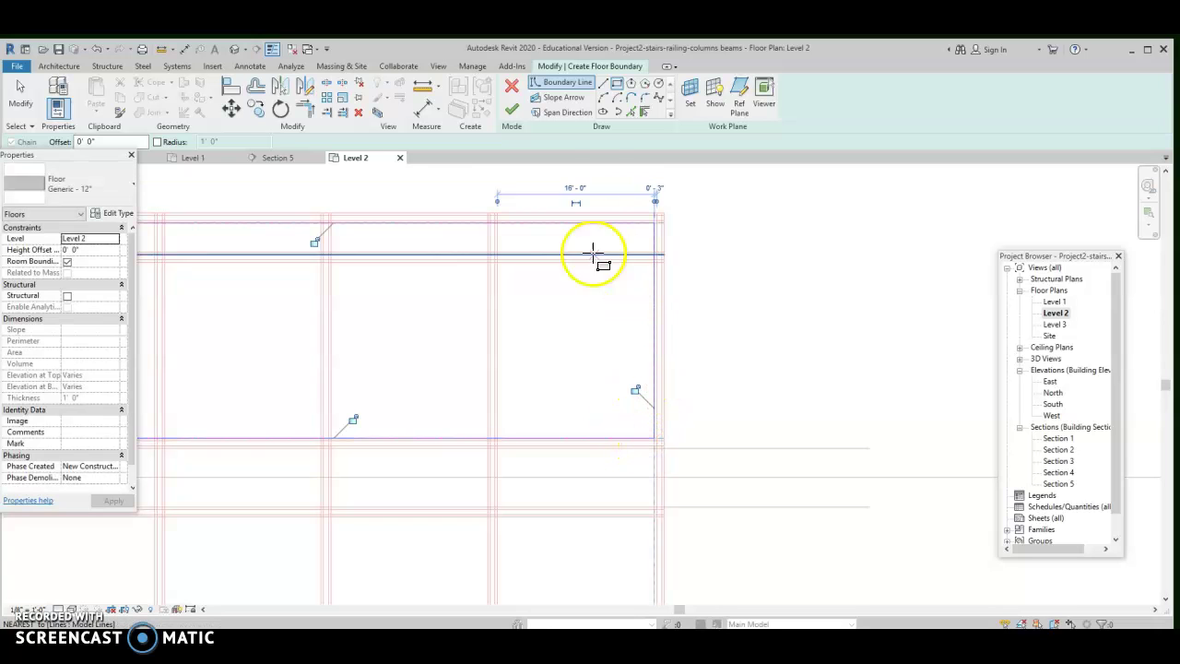
left_click(512, 110)
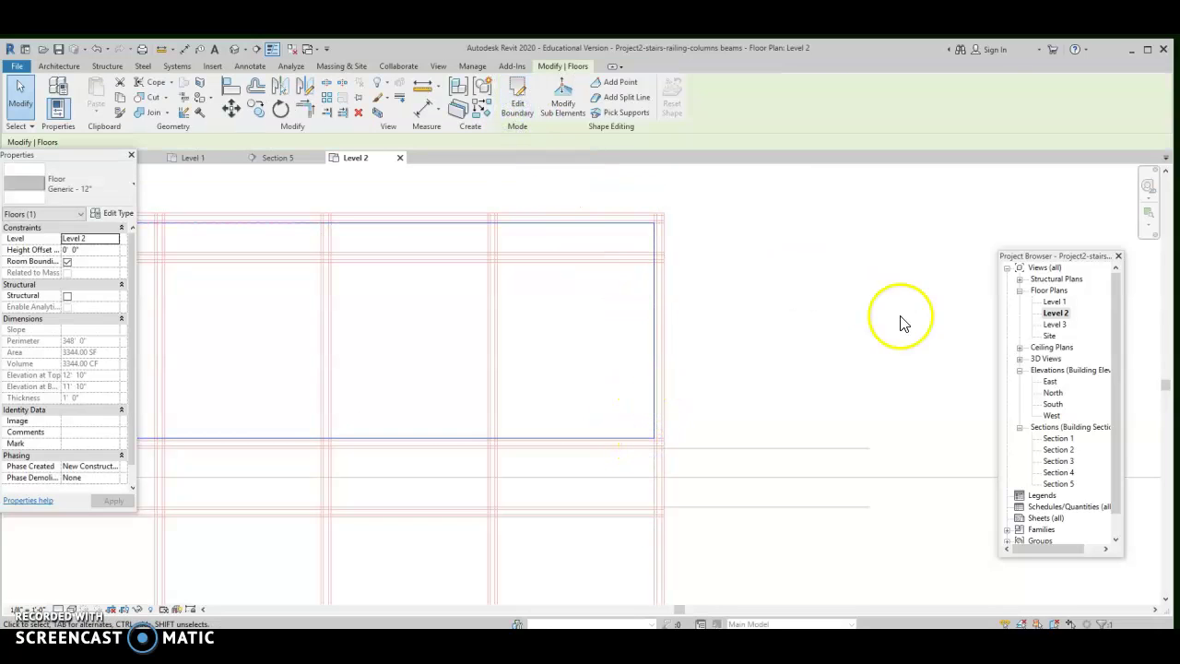
Open Section 5 and pick out the column walls
left_click(841, 315)
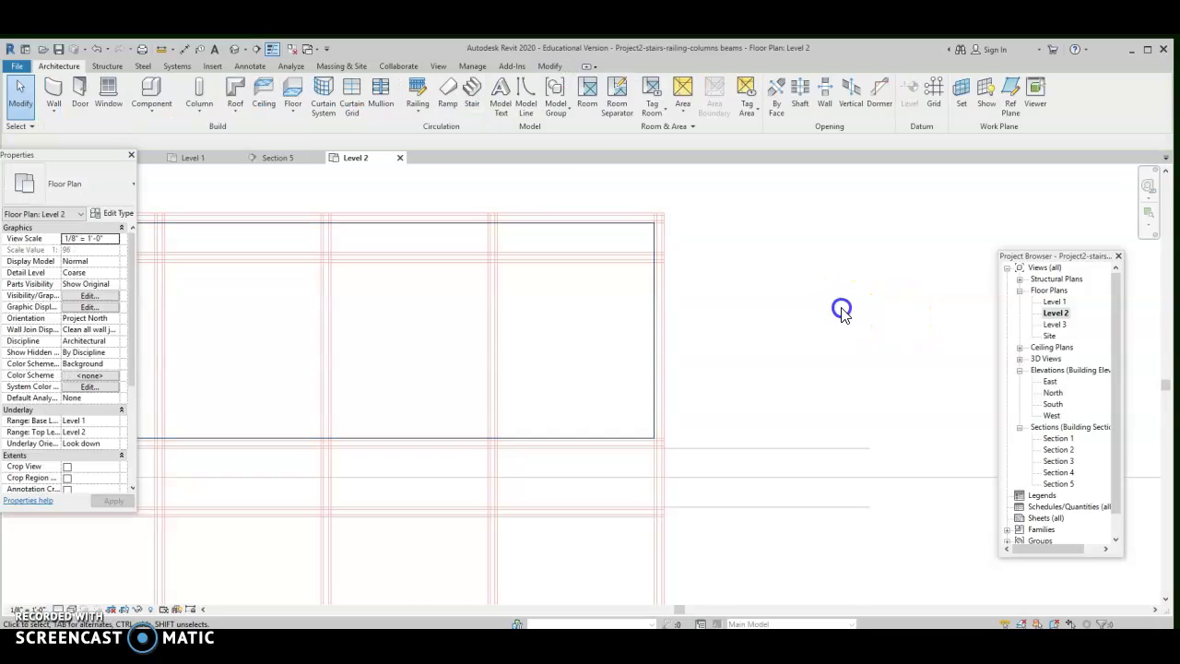
double_click(1060, 483)
scroll(547, 439, "up", 3)
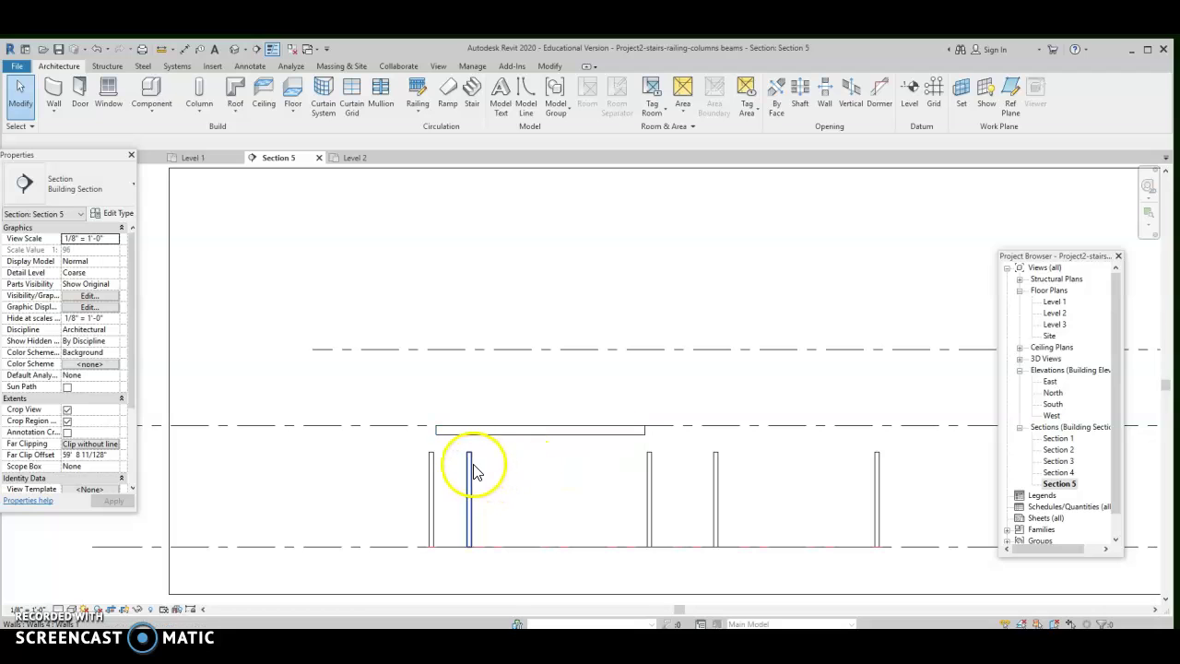
left_click_drag(937, 484, 420, 468)
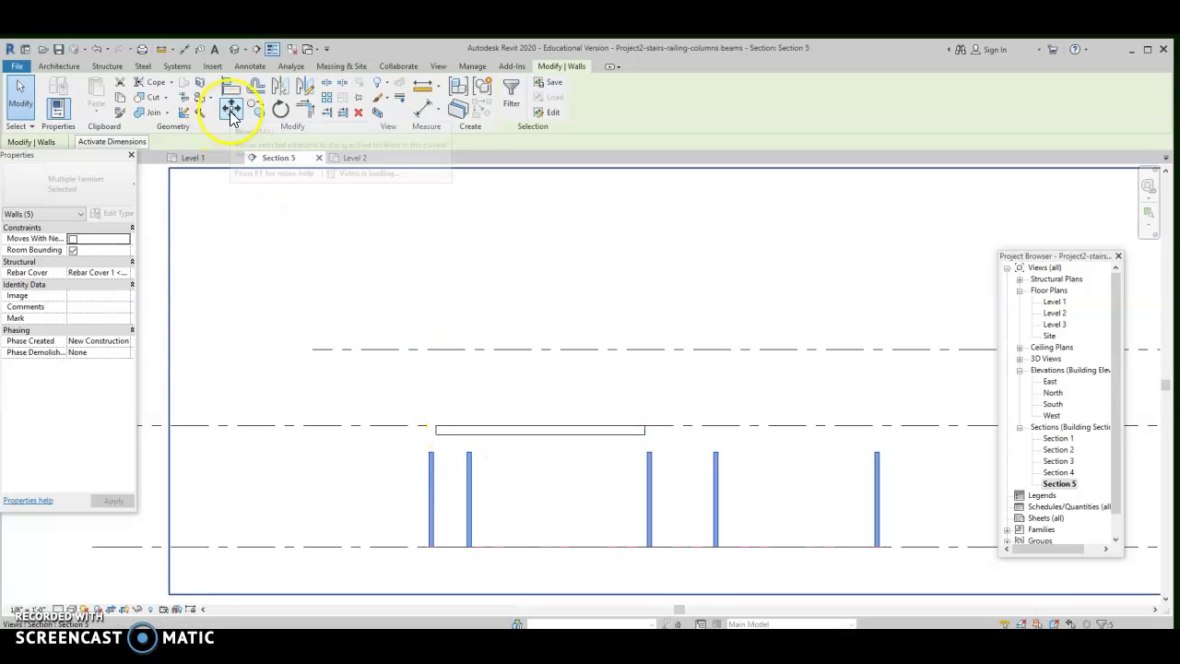
left_click(376, 300)
left_click(468, 453)
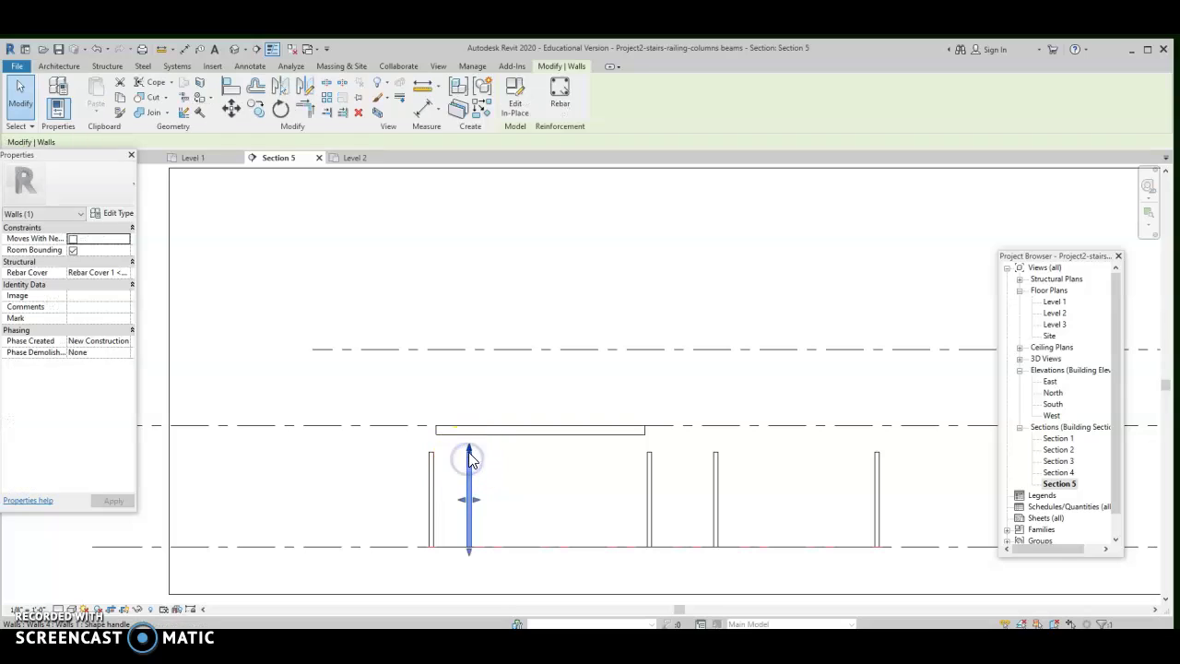
left_click(500, 451)
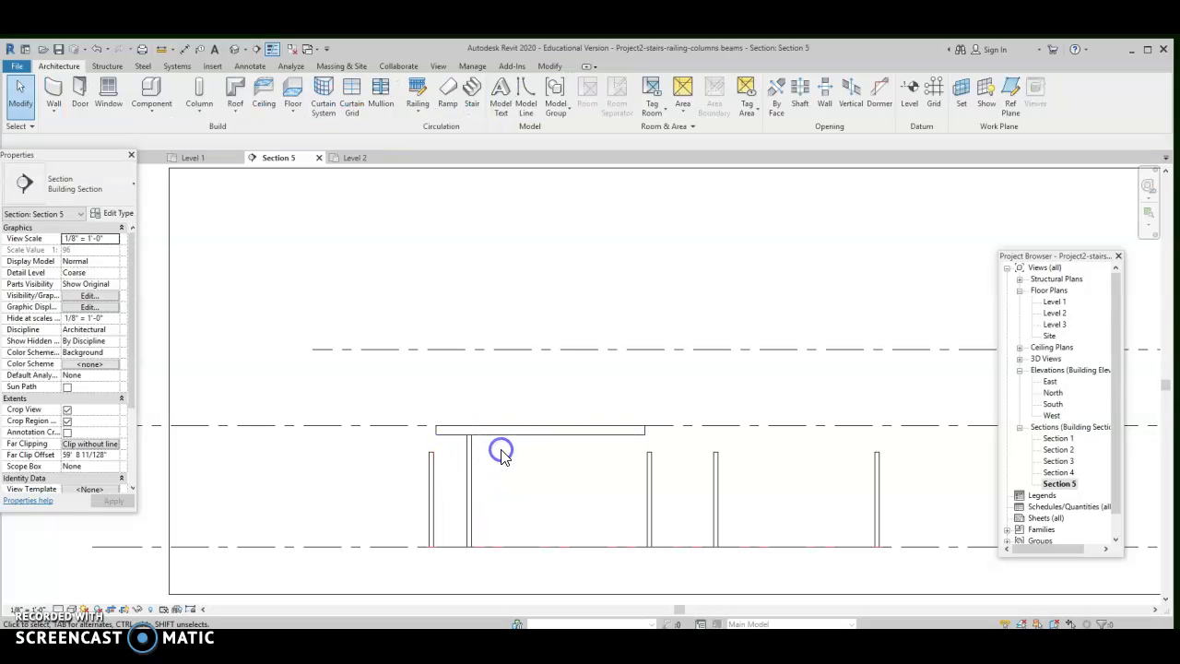
scroll(500, 458, "down", 4)
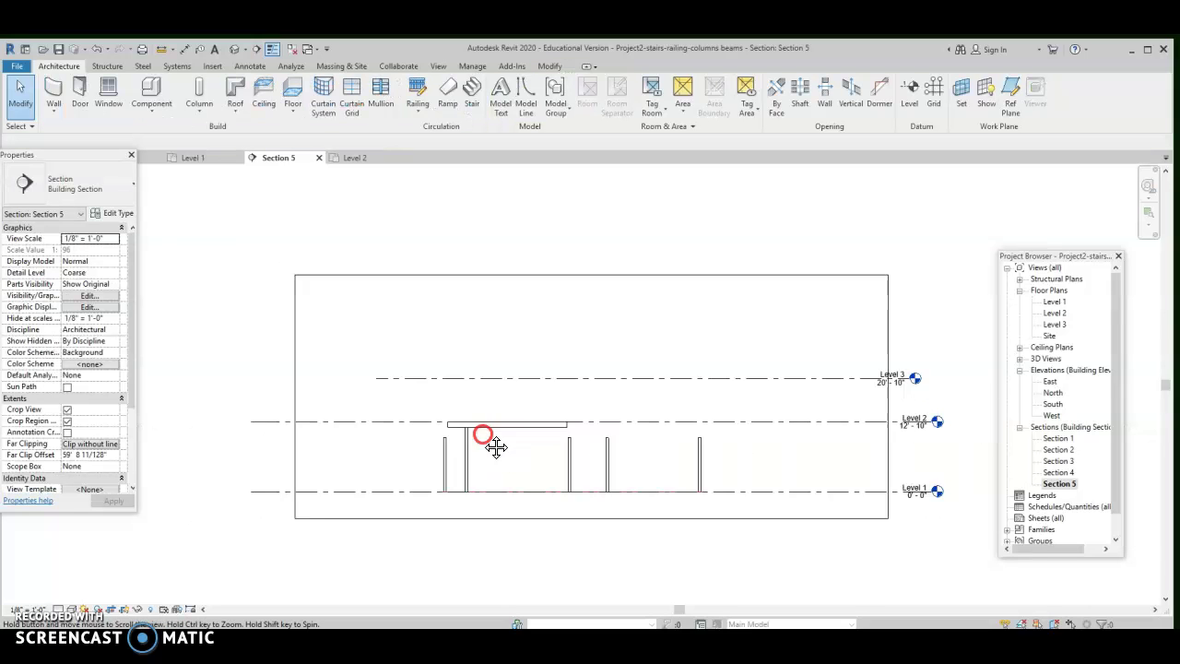
scroll(485, 441, "up", 1)
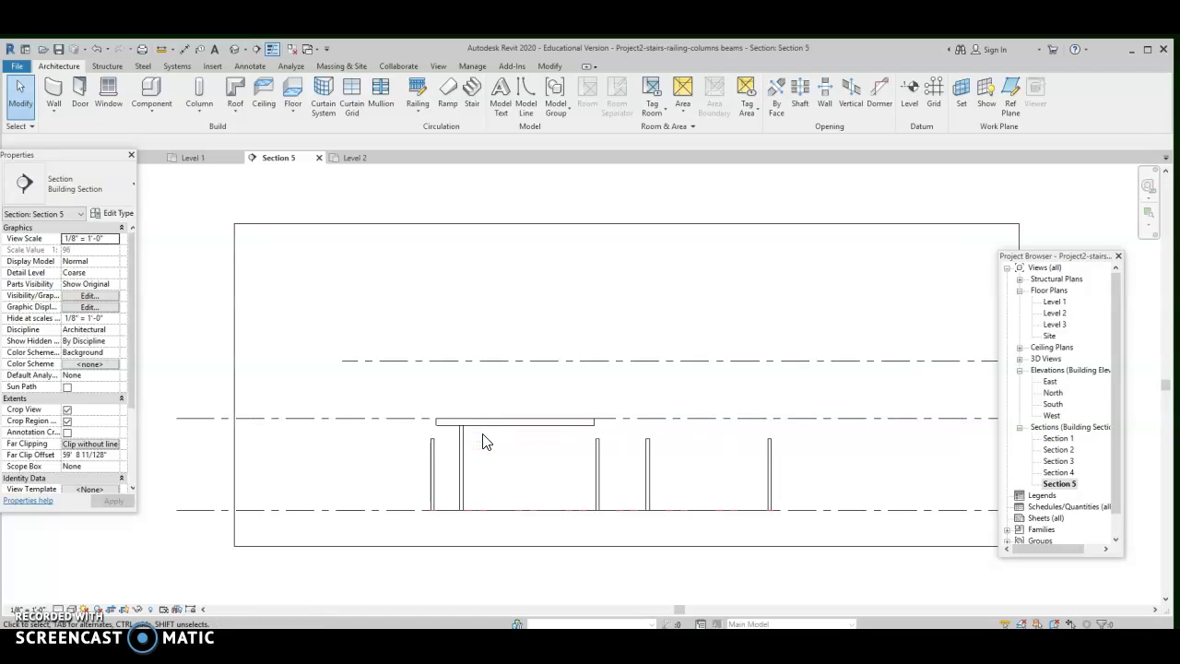
Stretch the leftmost column wall up to Level 3 and another wall above Level 2
left_click(432, 456)
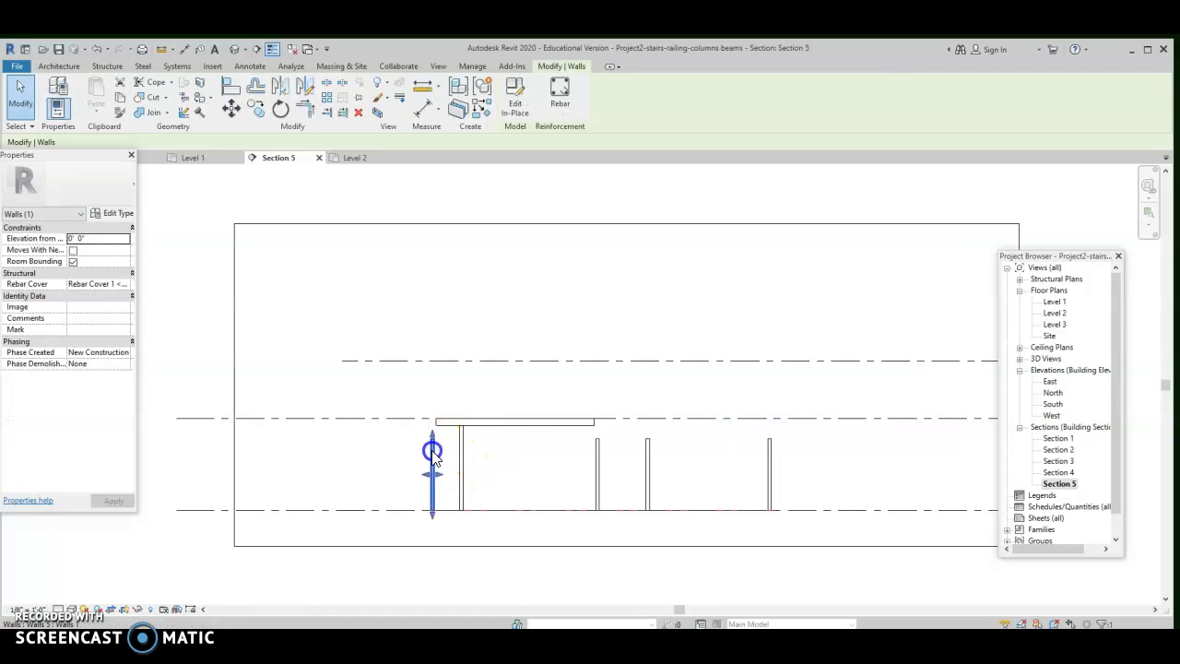
left_click_drag(433, 457, 432, 360)
left_click(449, 372)
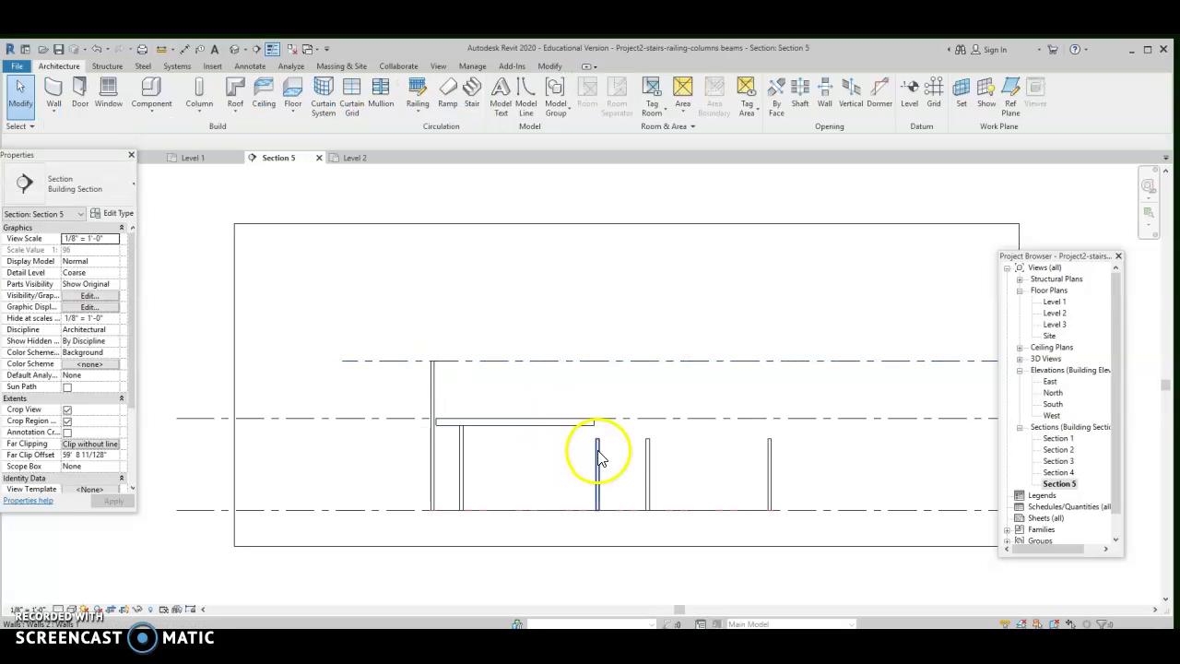
left_click(597, 452)
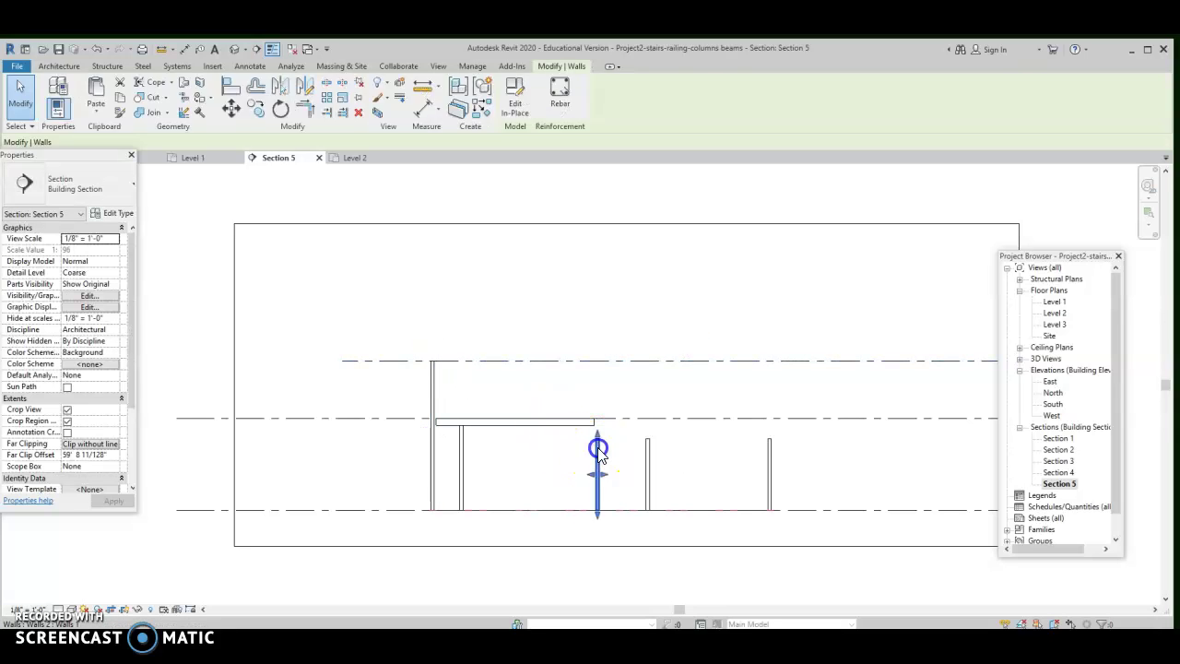
left_click_drag(598, 397, 646, 377)
left_click(683, 396)
left_click(770, 458)
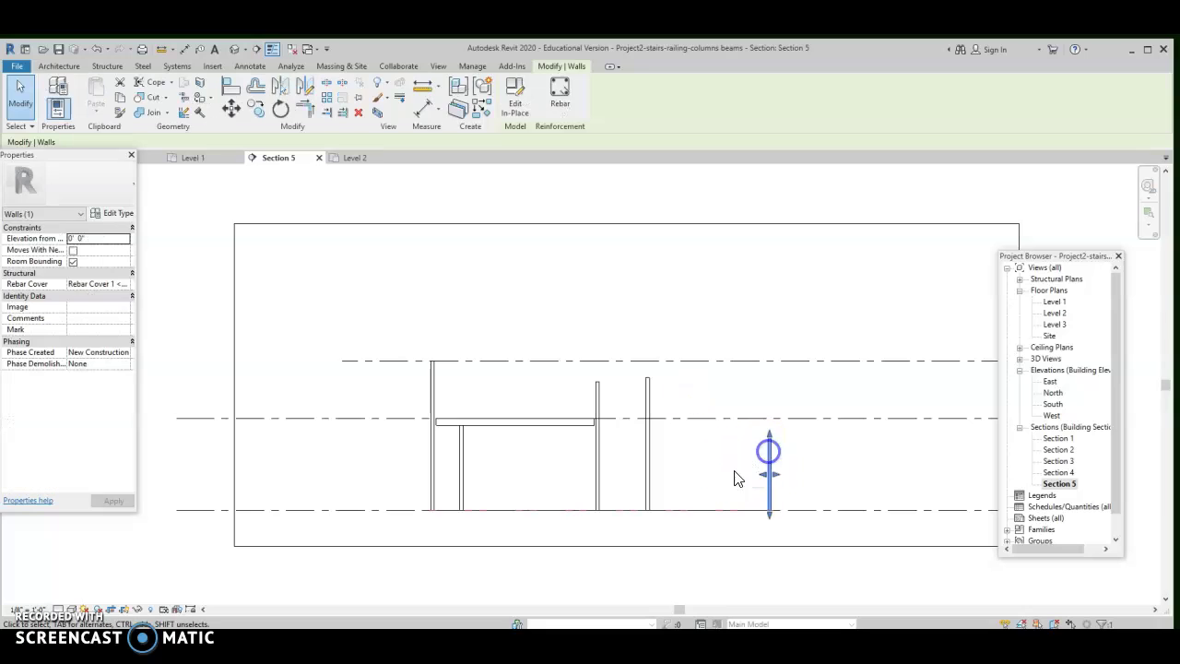
middle_click_drag(737, 474, 488, 469)
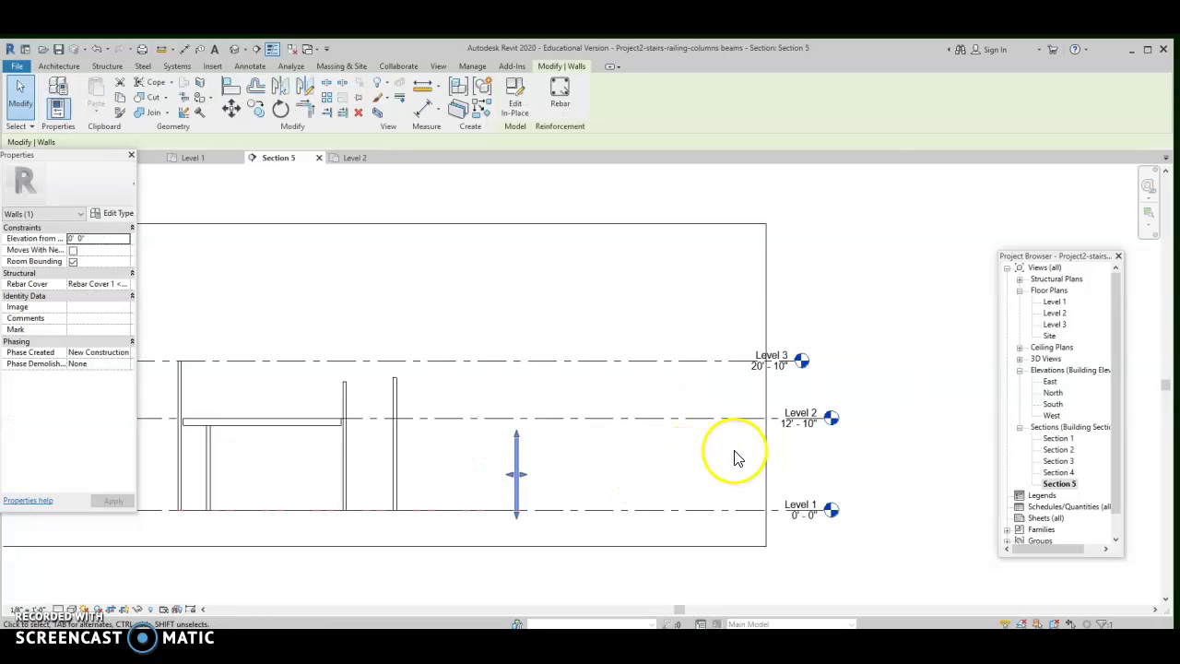
scroll(693, 461, "up", 2)
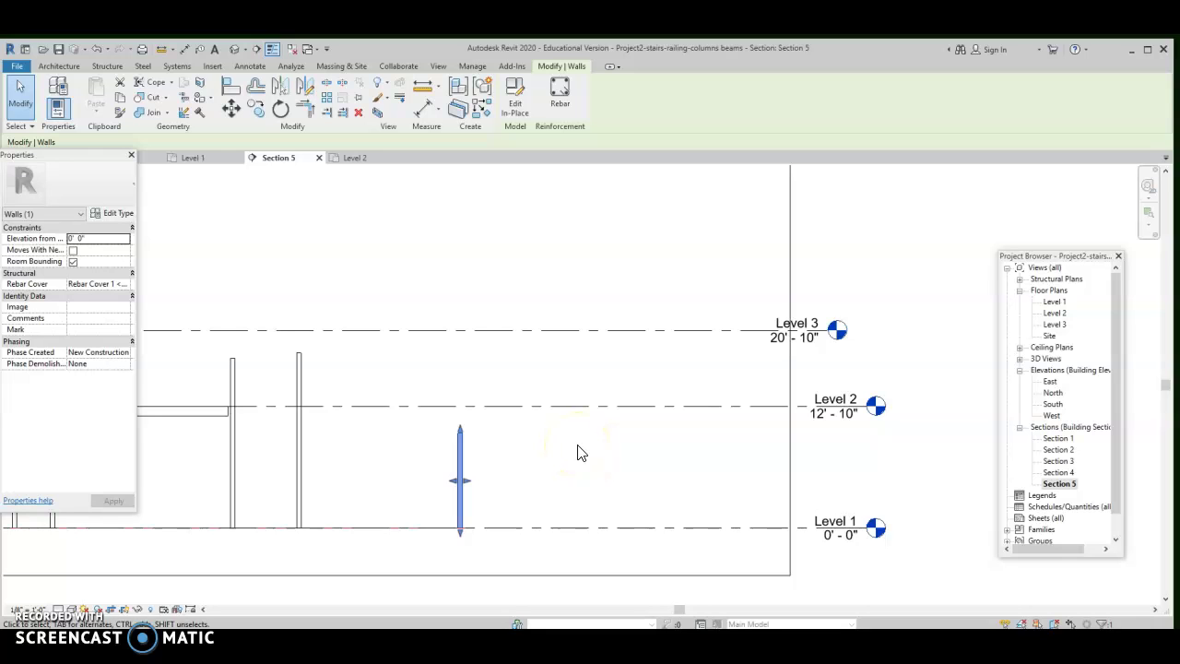
scroll(594, 447, "down", 2)
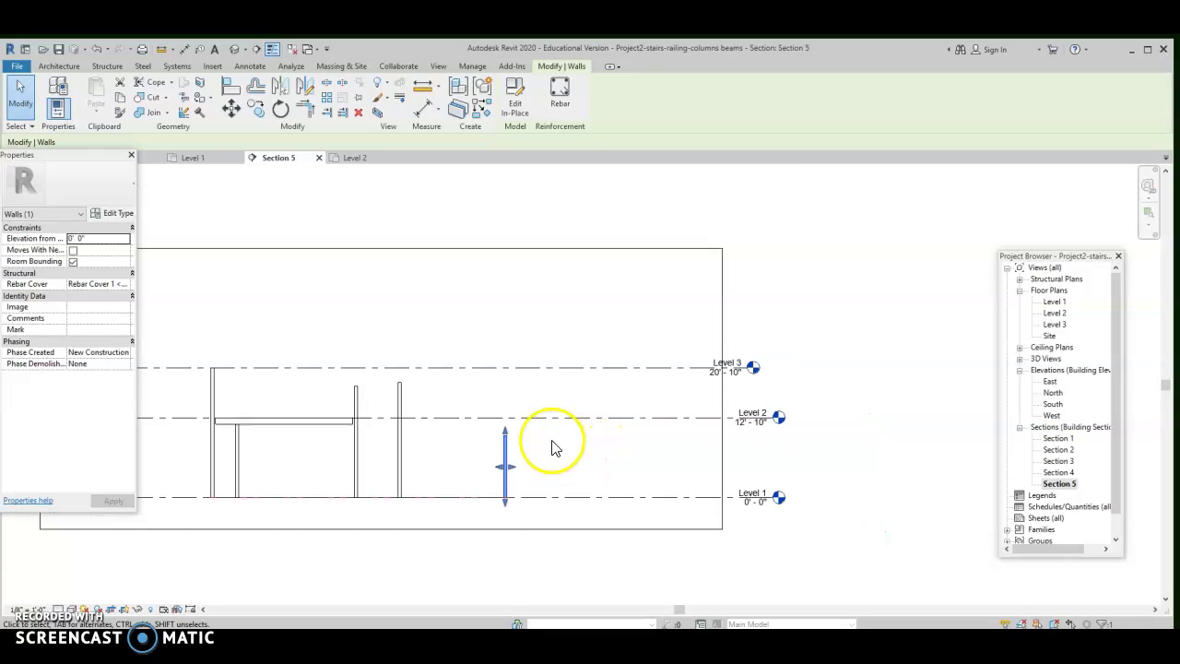
Draw a new level line across Section 5 from the short wall to the level tags
left_click(57, 66)
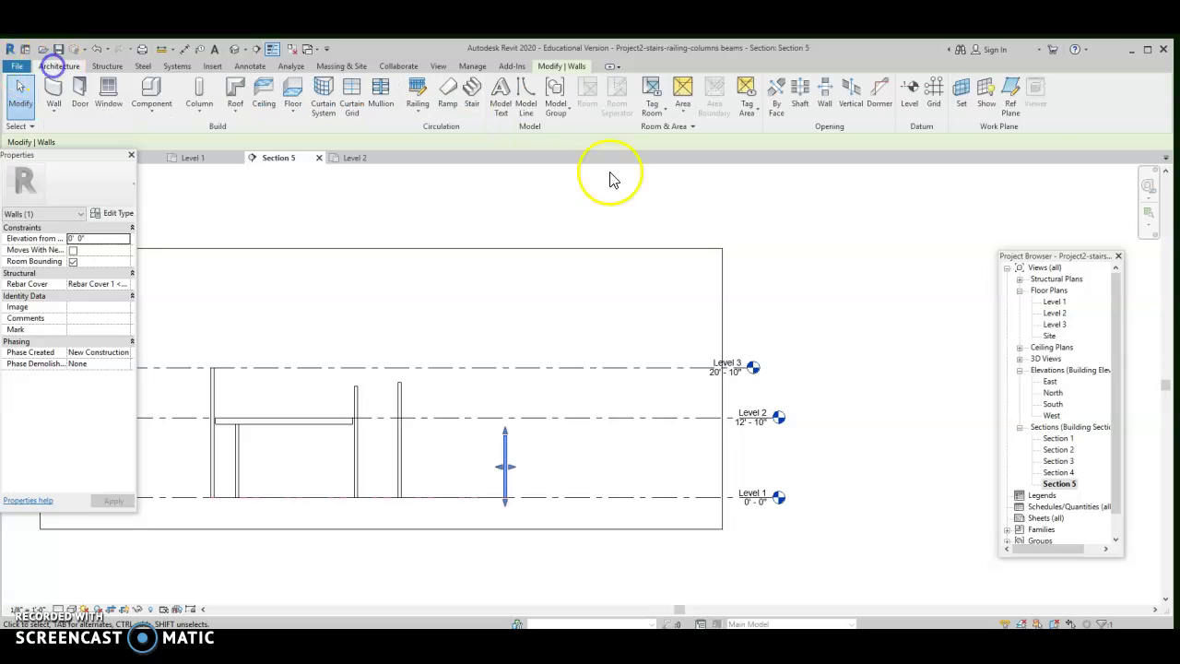
left_click(908, 92)
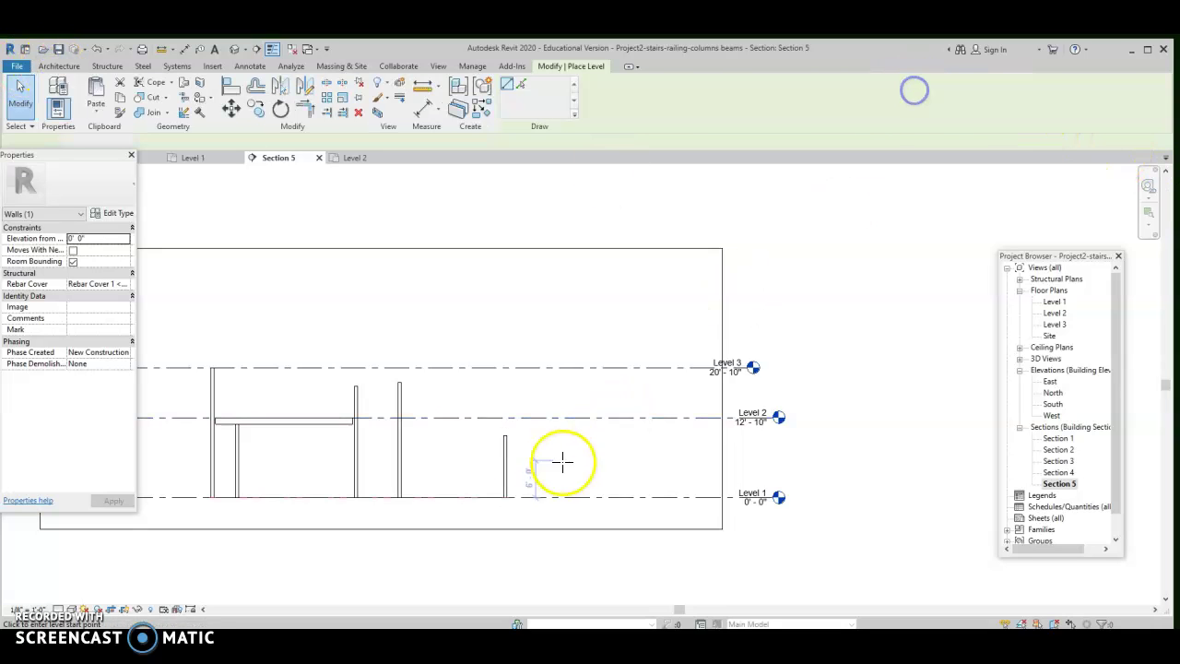
scroll(489, 439, "up", 2)
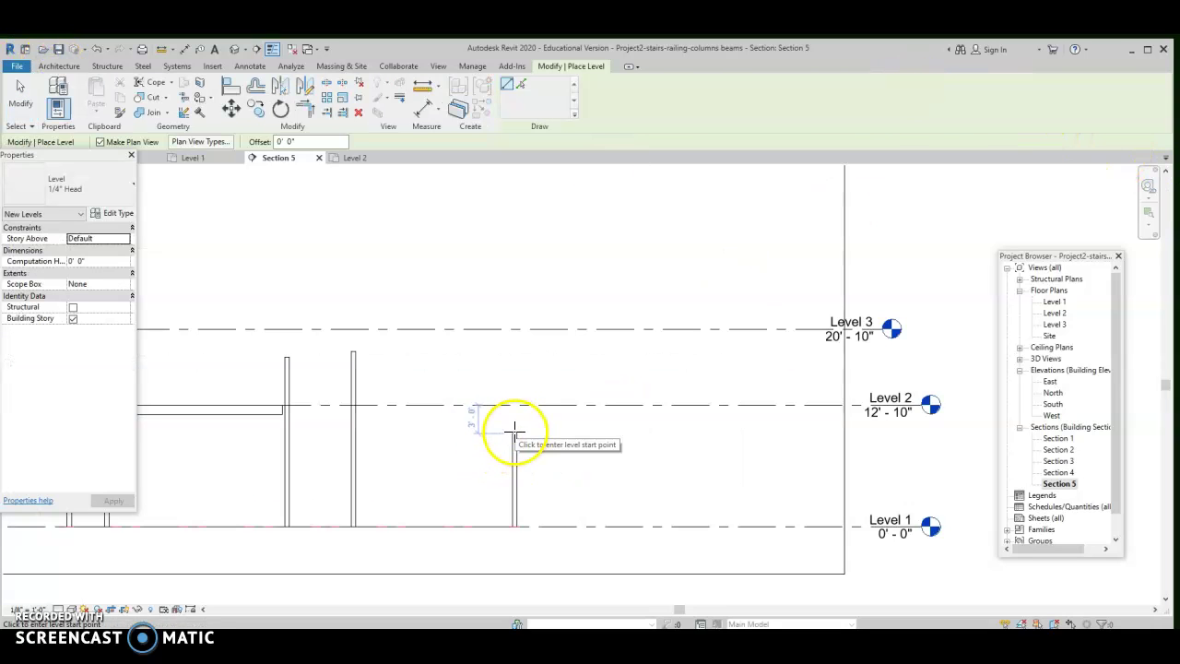
left_click(515, 431)
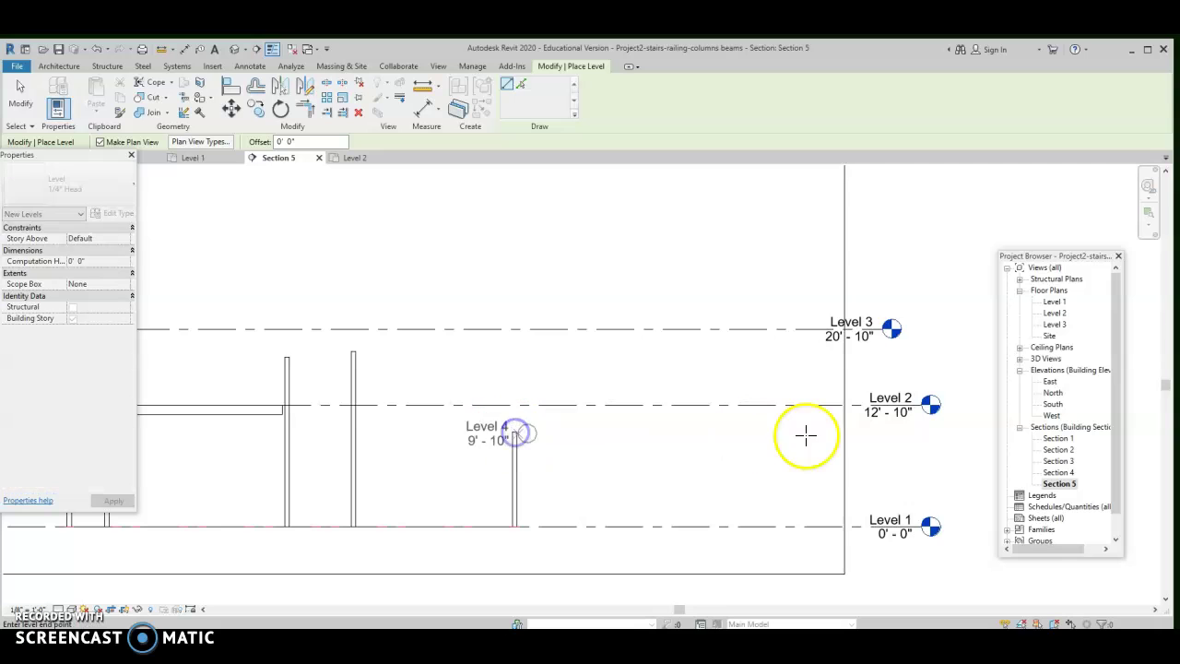
left_click(922, 433)
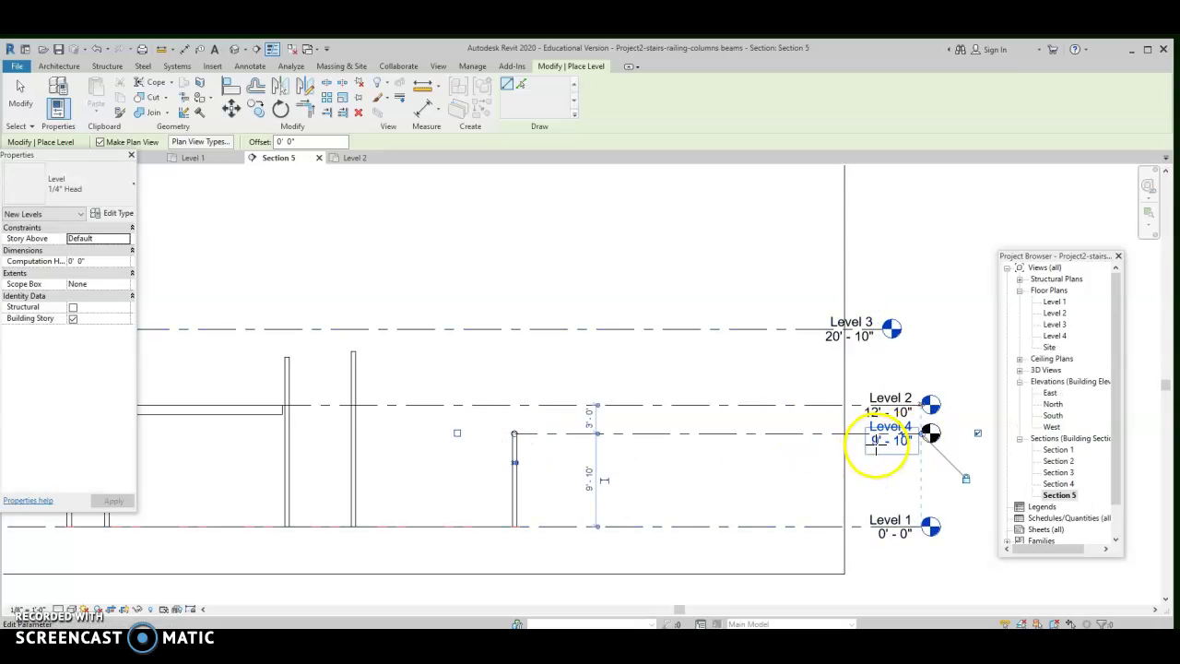
key("Escape")
key("Escape")
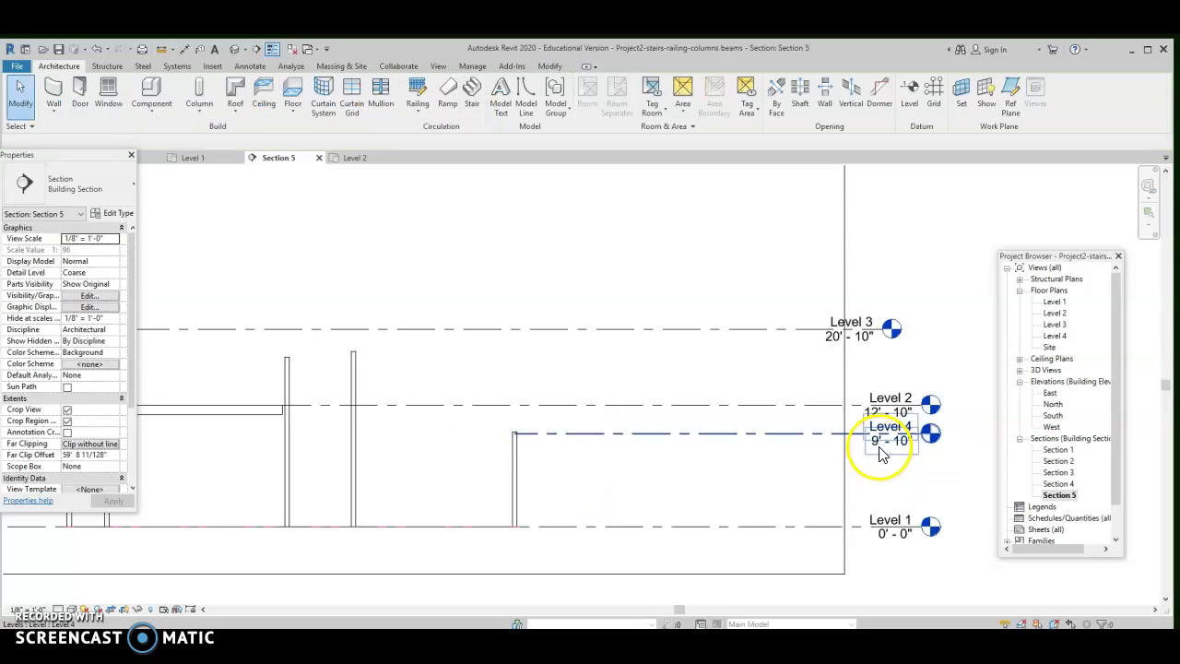
Set the new level's elevation to 8' 10" and rename it Door hh, keeping view names
left_click(872, 440)
left_click(874, 442)
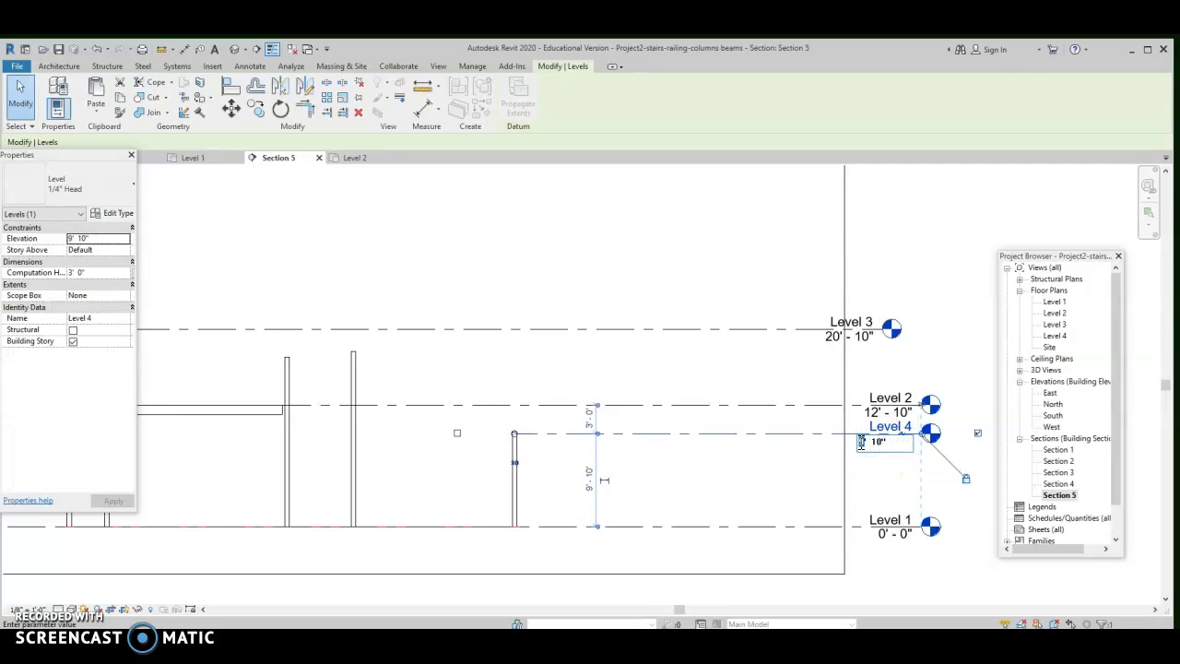
key("Return")
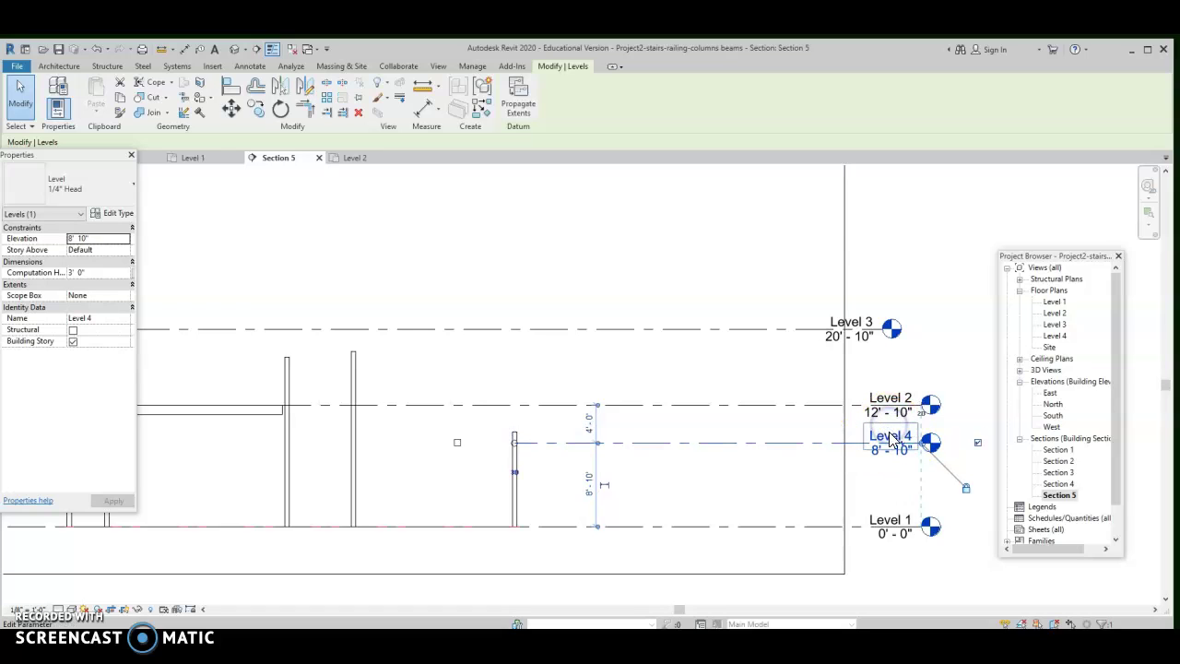
left_click(889, 435)
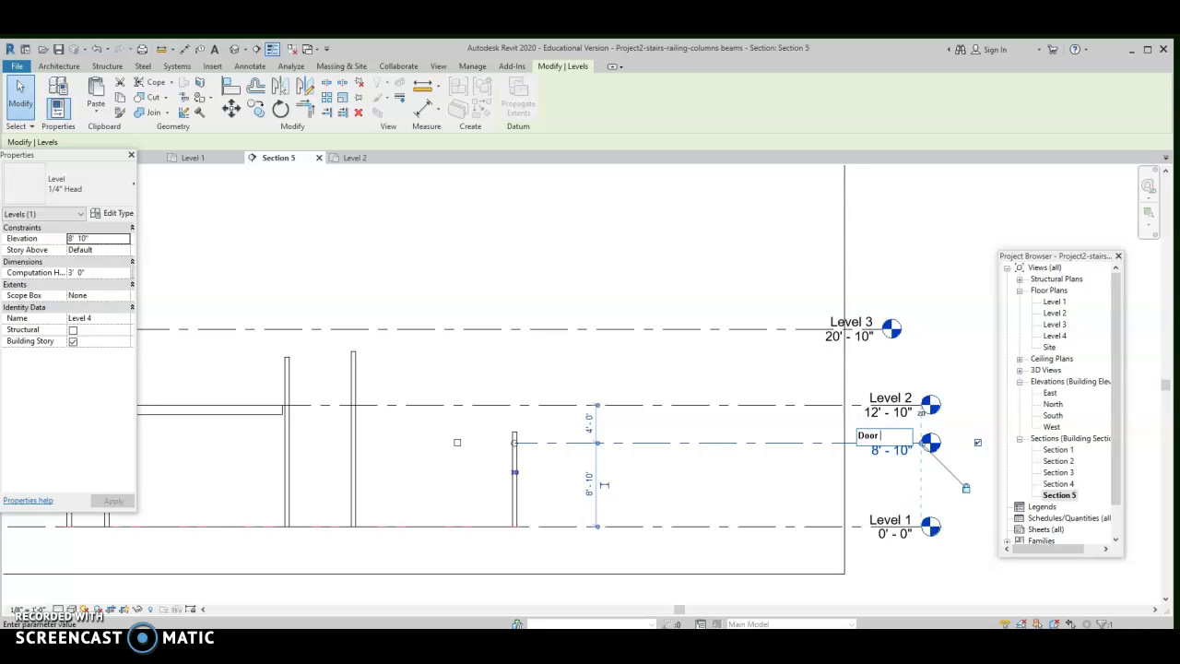
left_click(839, 481)
left_click(685, 426)
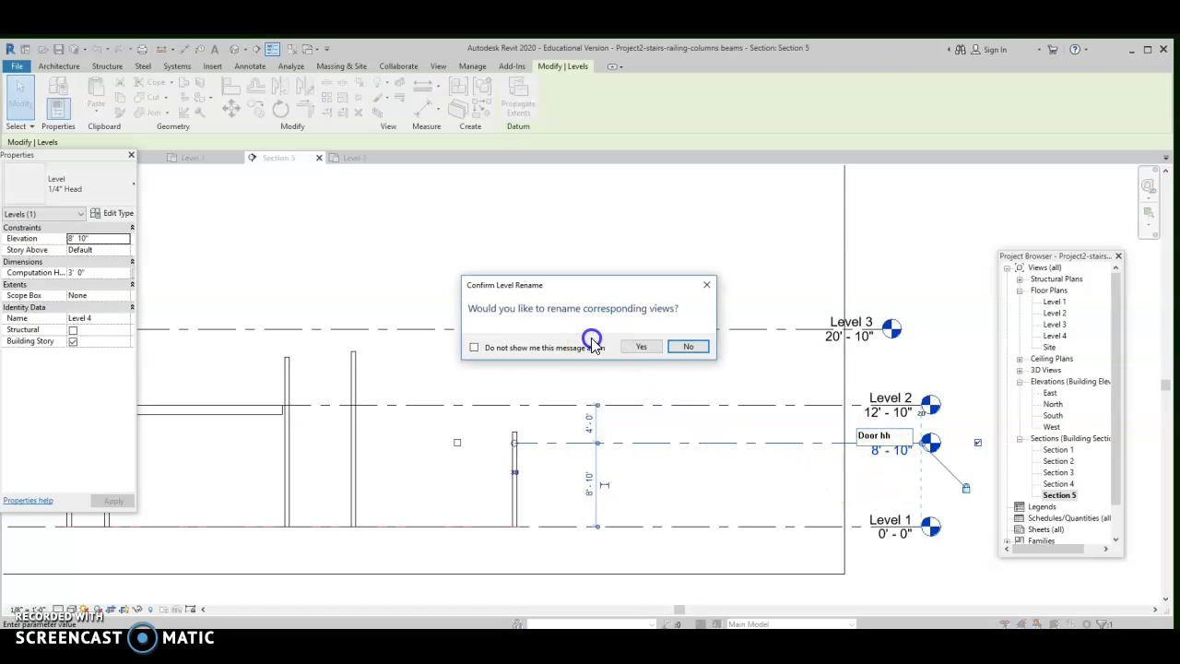
left_click(689, 350)
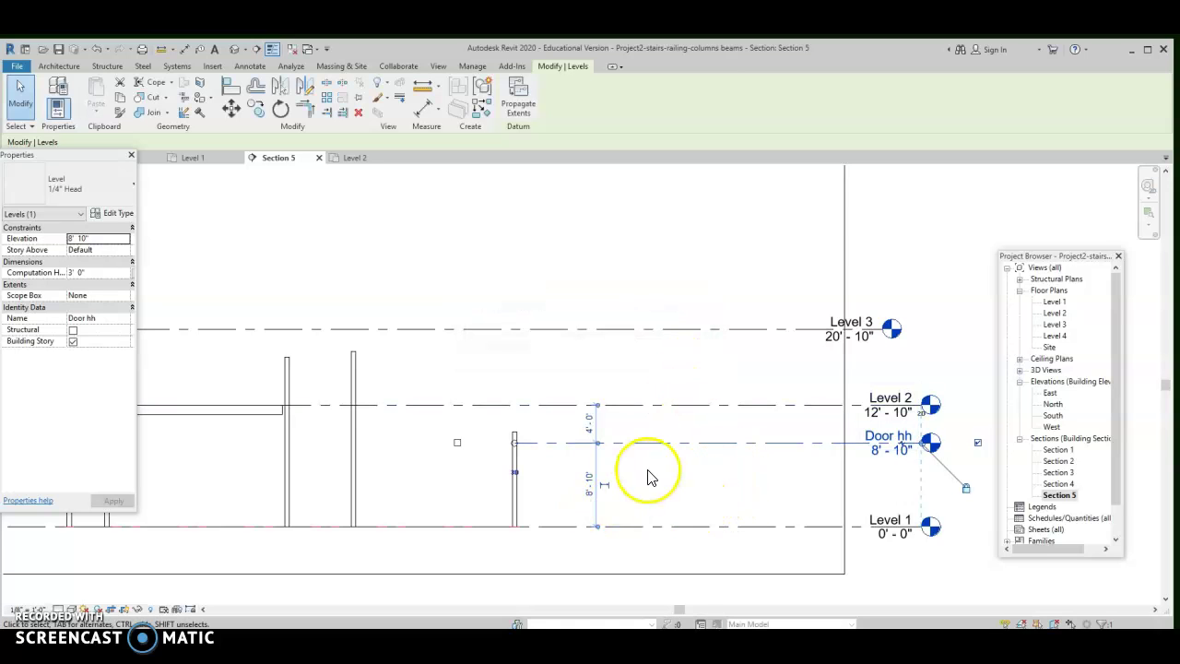
Check the short wall beneath the Door hh level
scroll(536, 467, "up", 3)
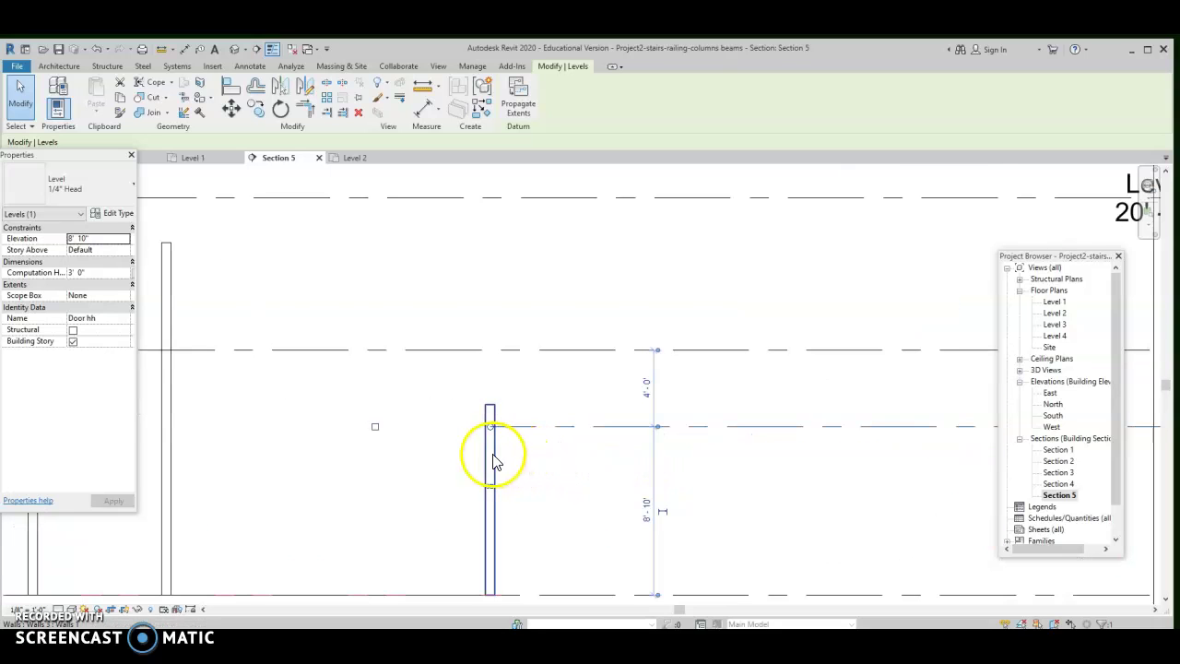
left_click(489, 453)
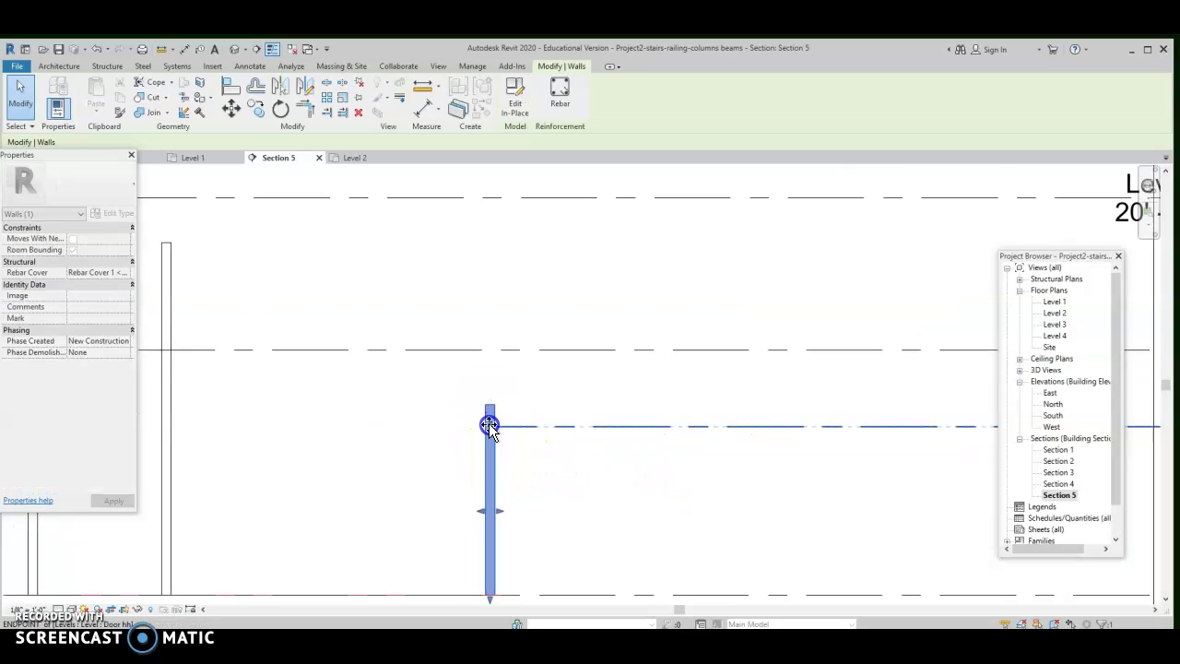
scroll(501, 448, "down", 3)
left_click(518, 452)
scroll(543, 453, "down", 2)
middle_click_drag(556, 451, 691, 456)
scroll(690, 456, "down", 1)
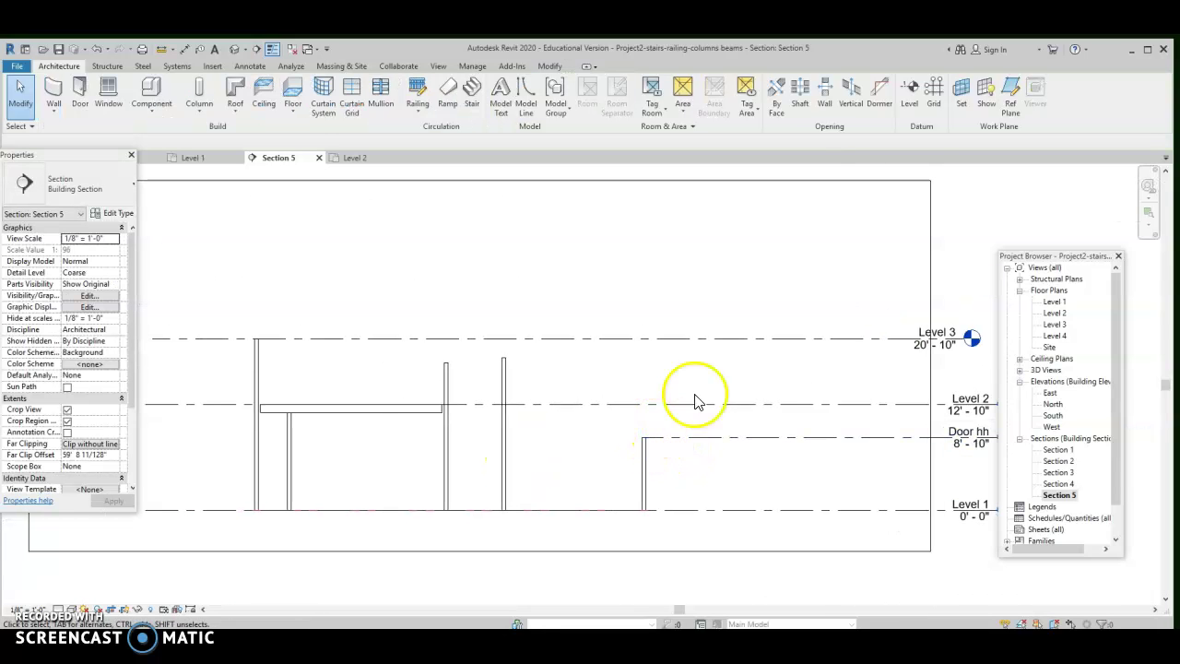
Switch to the Annotate tab and adjust options from its ribbon
scroll(611, 429, "down", 2)
scroll(611, 430, "up", 2)
scroll(615, 435, "down", 1)
scroll(615, 435, "down", 1)
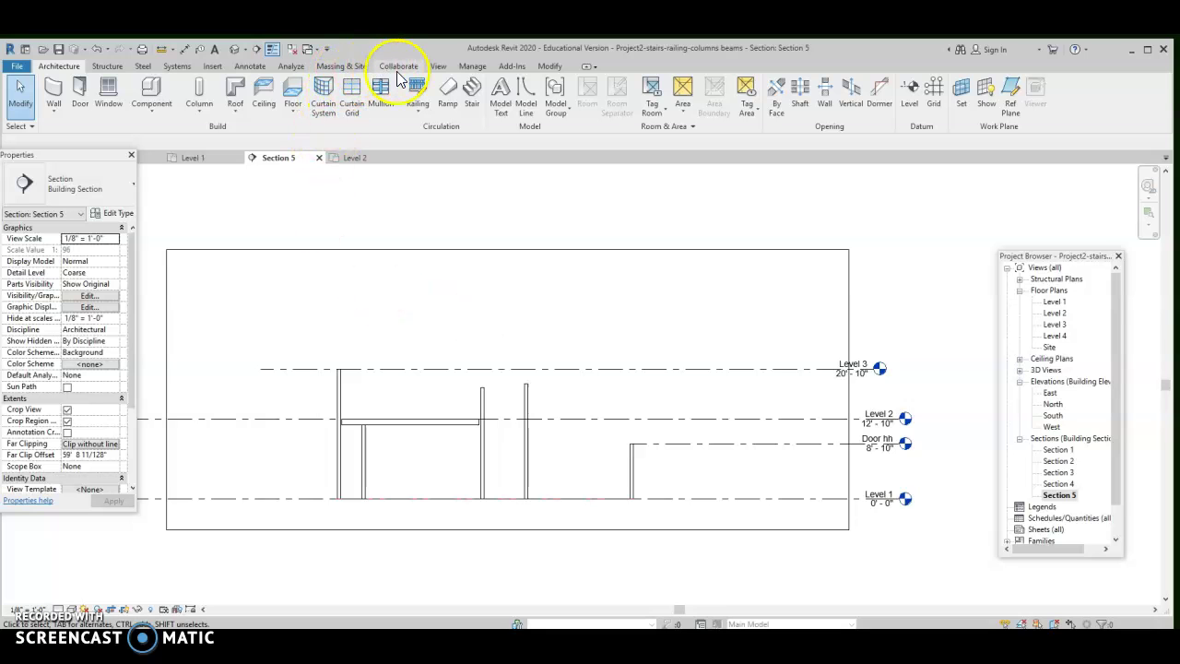
left_click(251, 66)
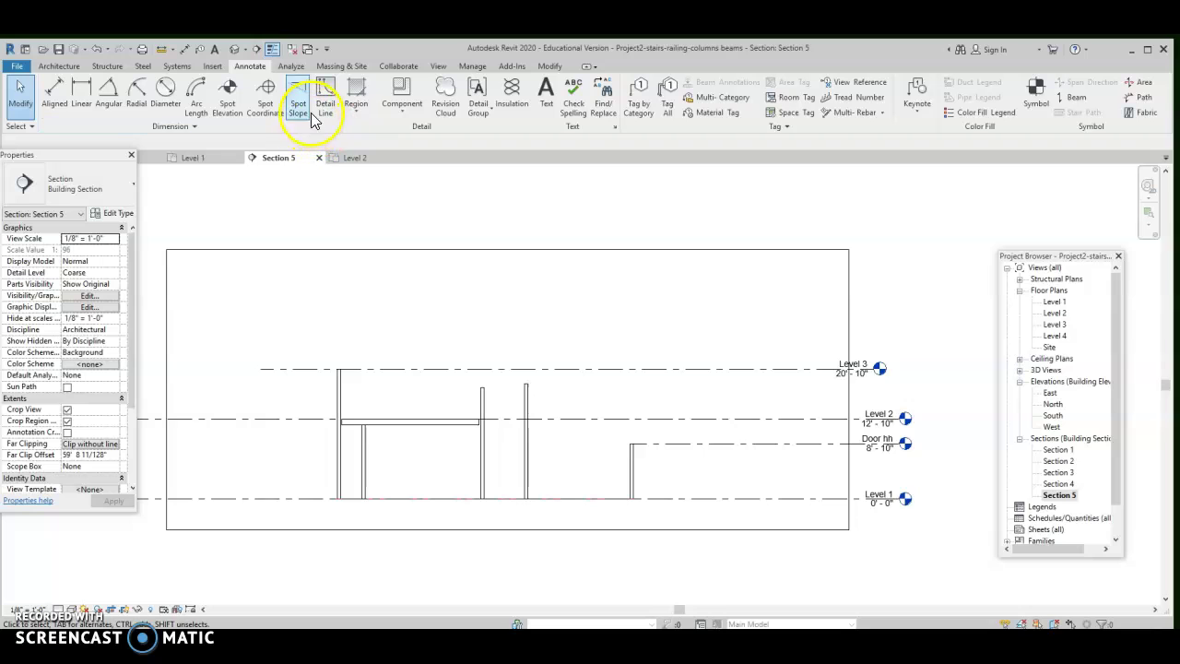
left_click(243, 69)
left_click(363, 209)
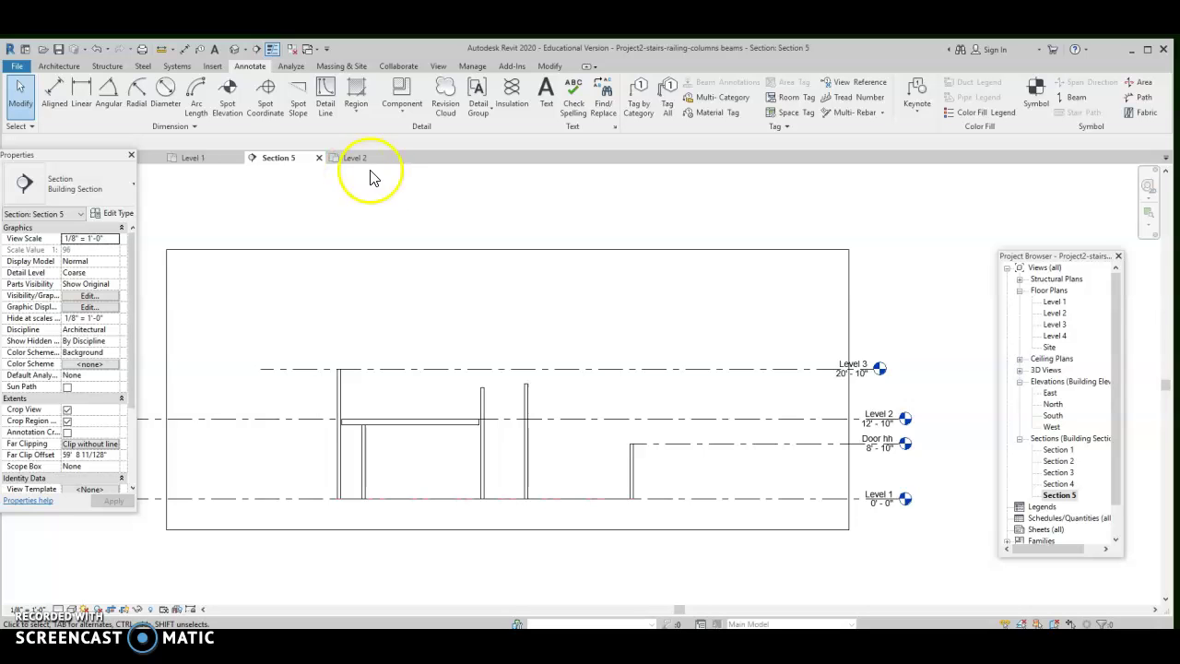
left_click(381, 197)
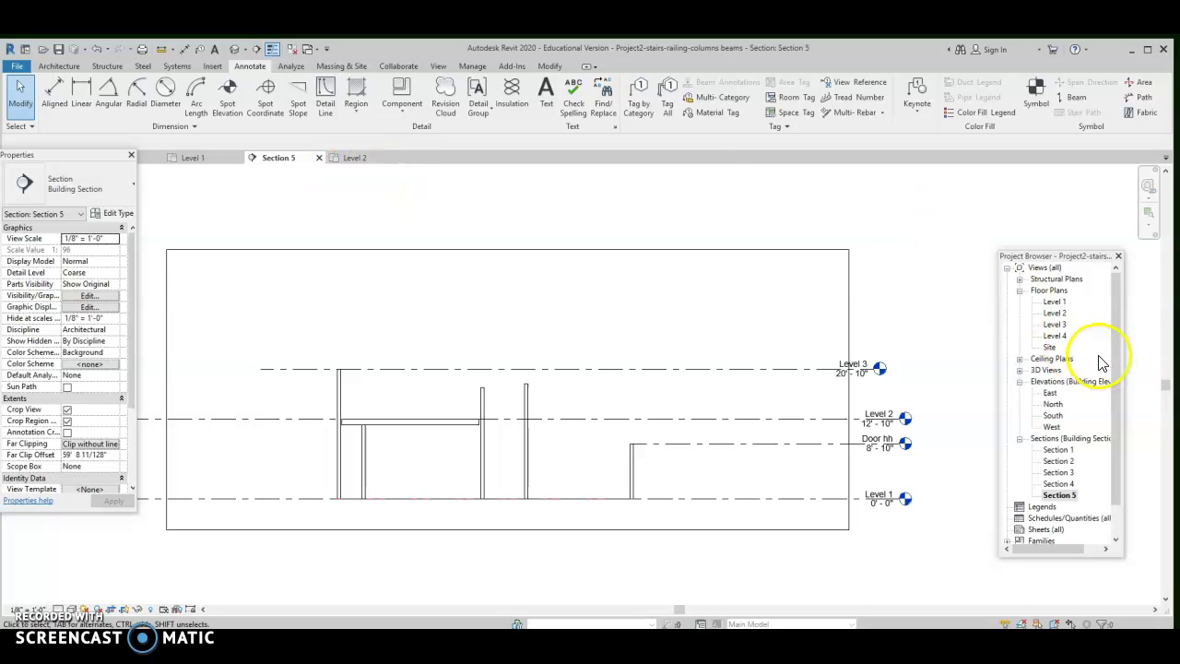
left_click(1059, 496)
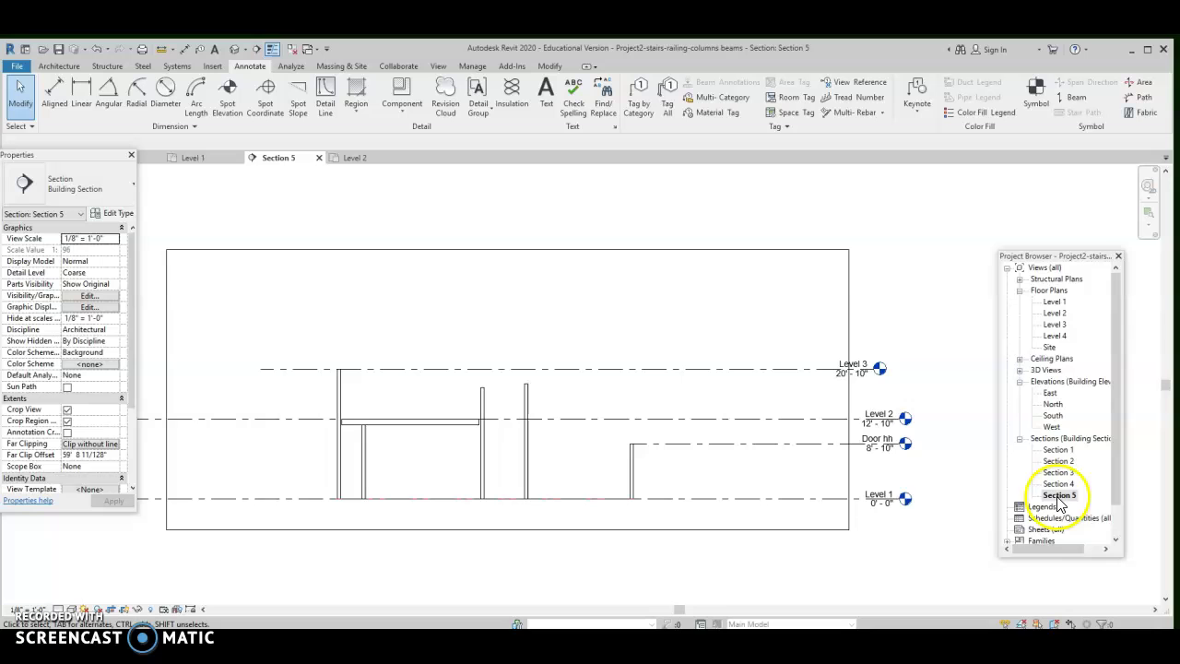
Visit the Level 1 plan, reopen Section 5, and start a Detail Line
double_click(1054, 301)
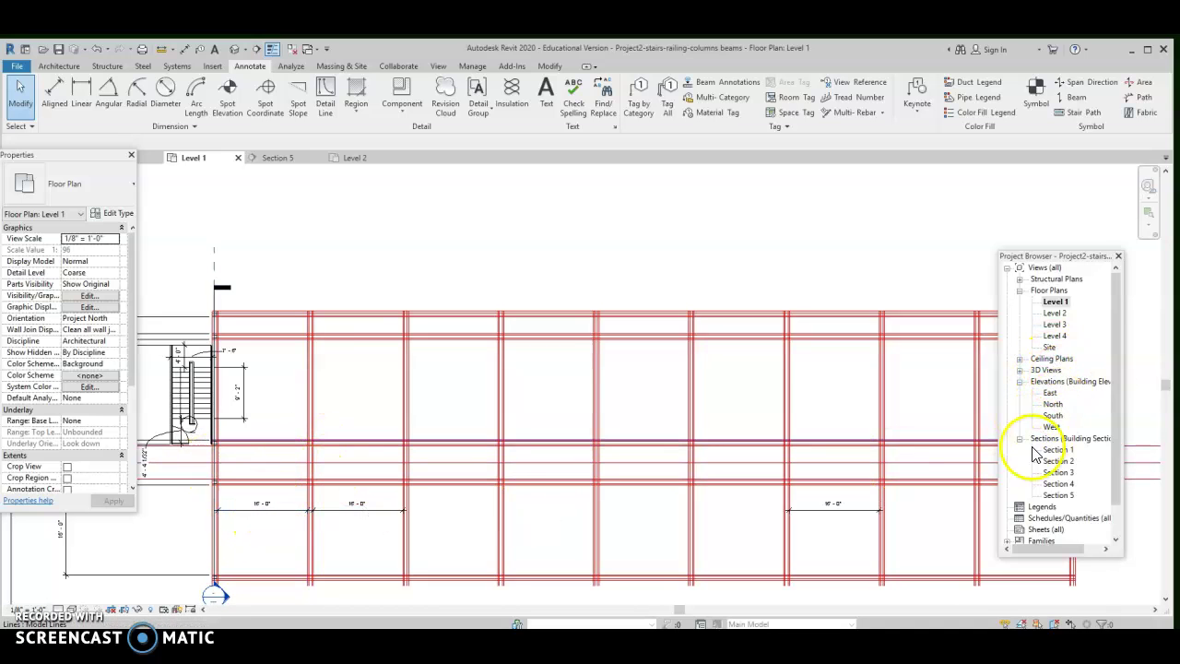
left_click(1057, 496)
double_click(1057, 495)
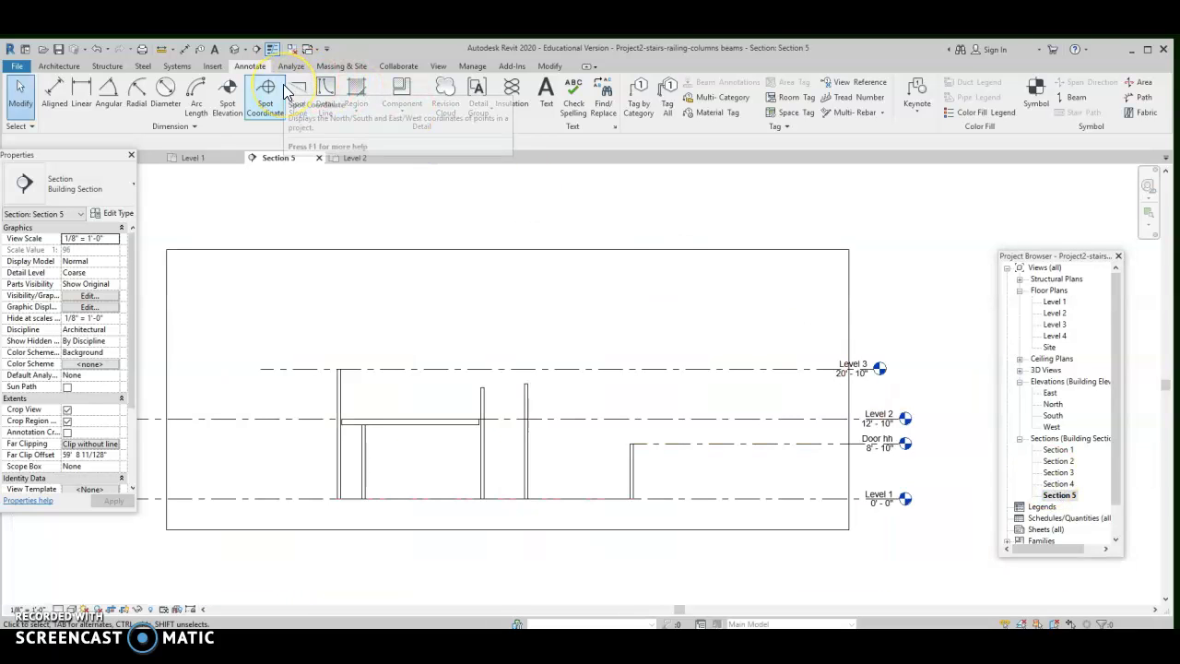
left_click(326, 89)
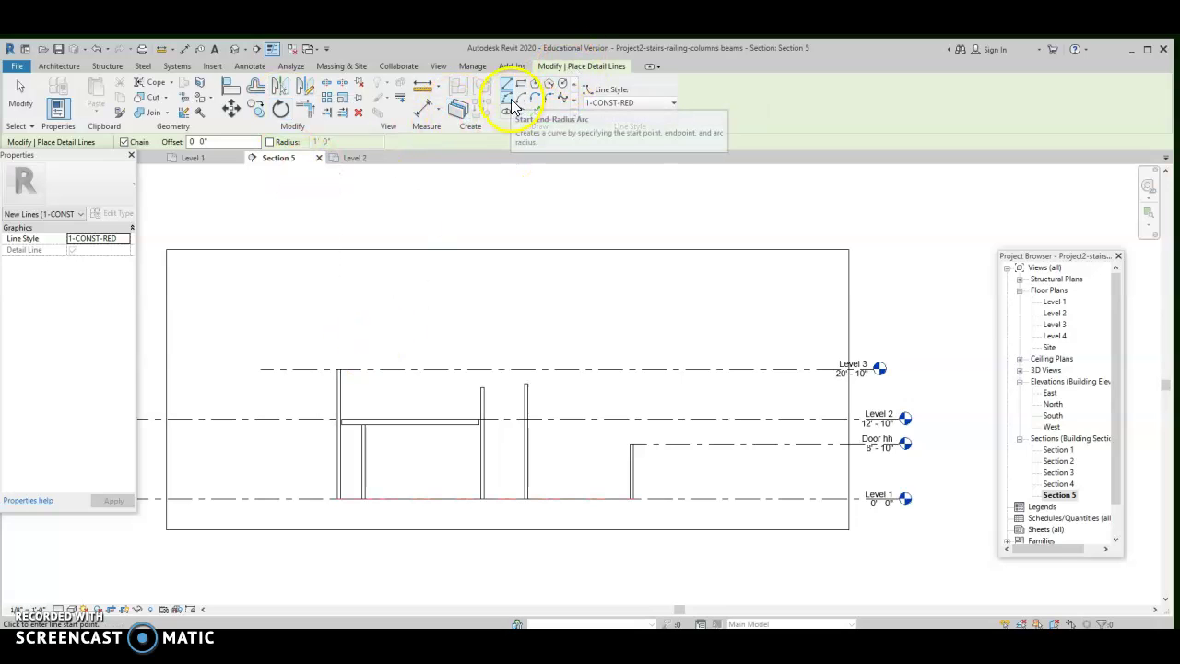
Draw a start-end-radius arc from the Level 3 line up to the right above the columns
scroll(328, 367, "up", 1)
scroll(328, 367, "up", 2)
left_click(328, 371)
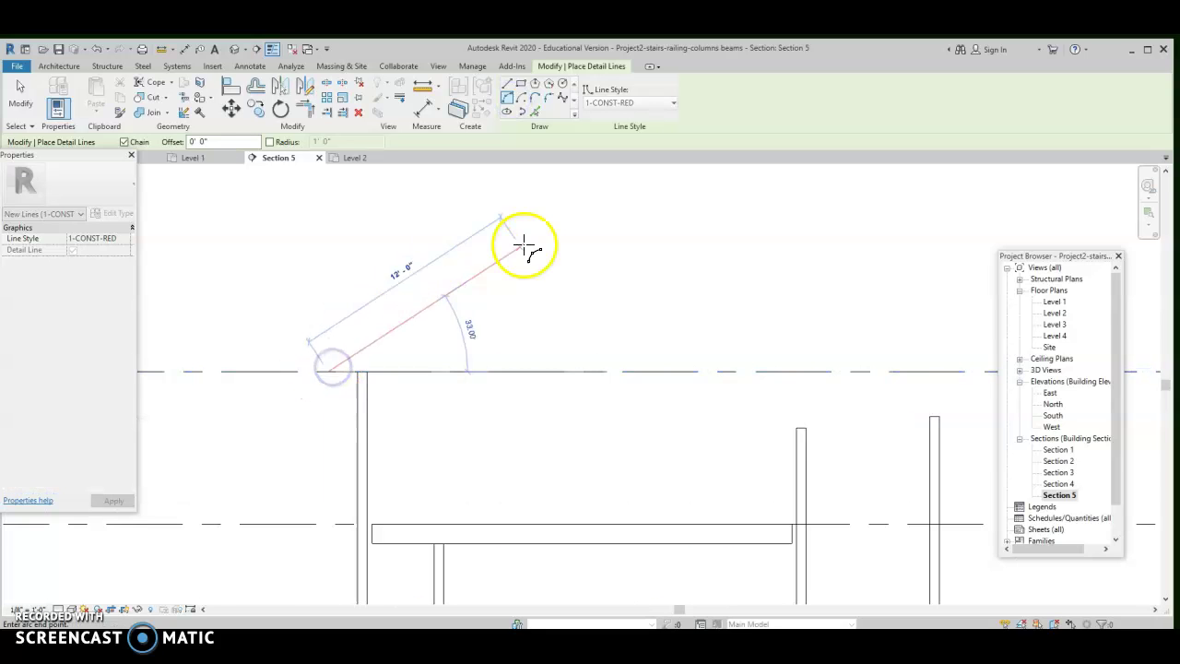
scroll(535, 239, "down", 3)
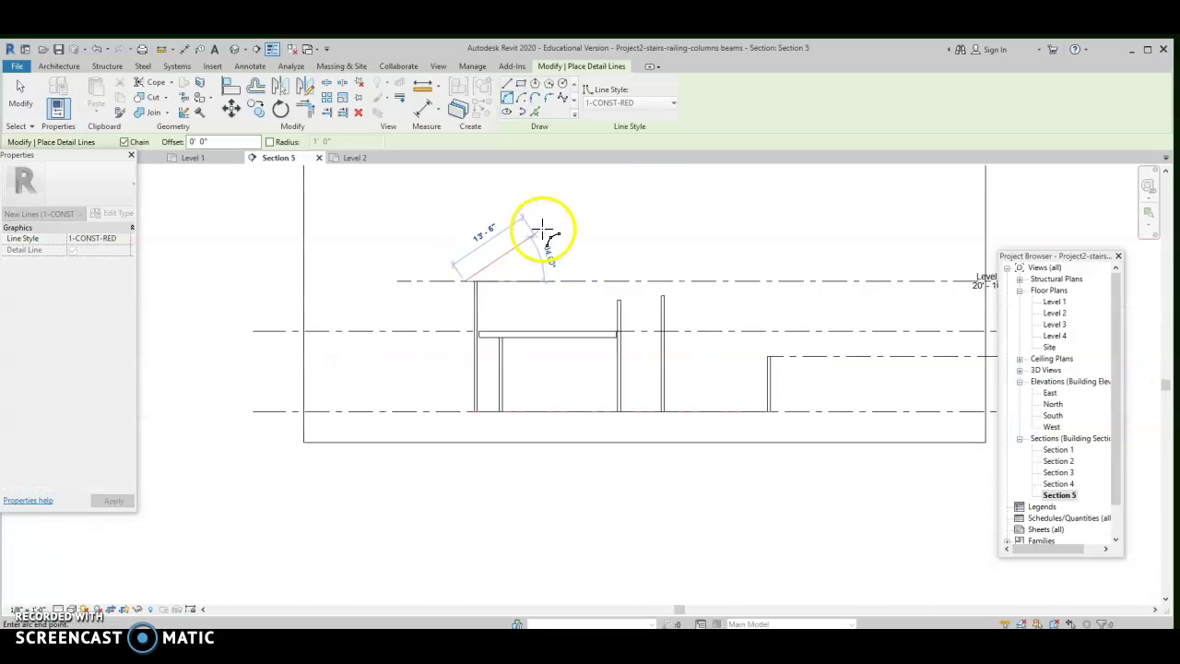
left_click(680, 191)
scroll(678, 192, "up", 1)
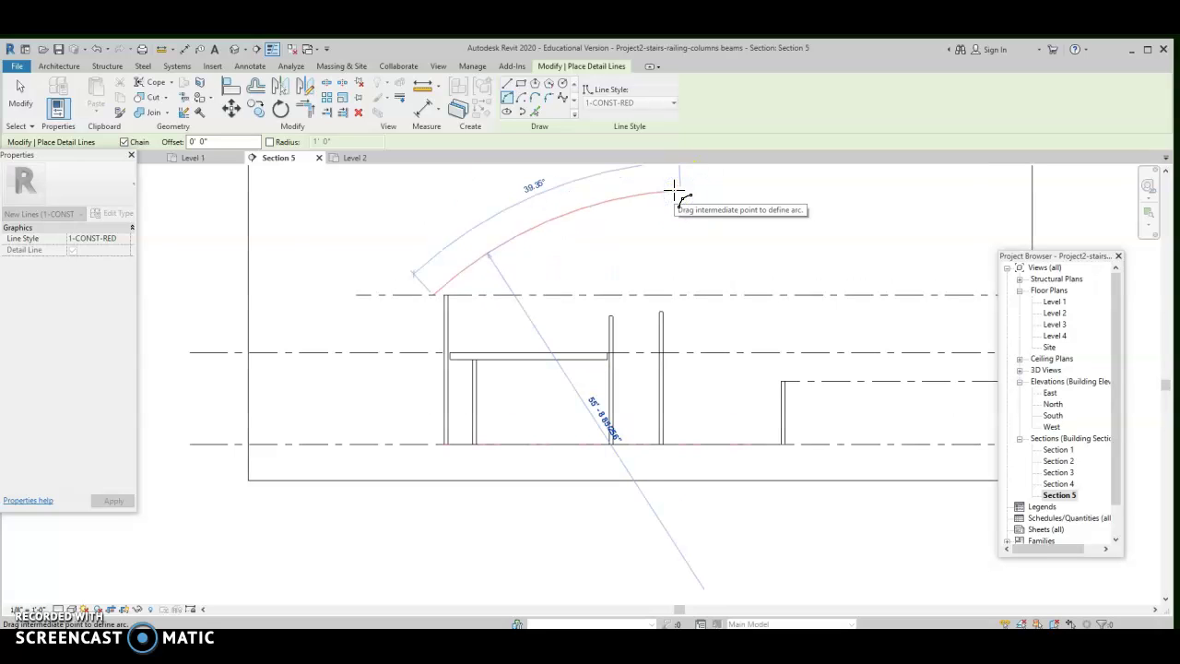
left_click(675, 191)
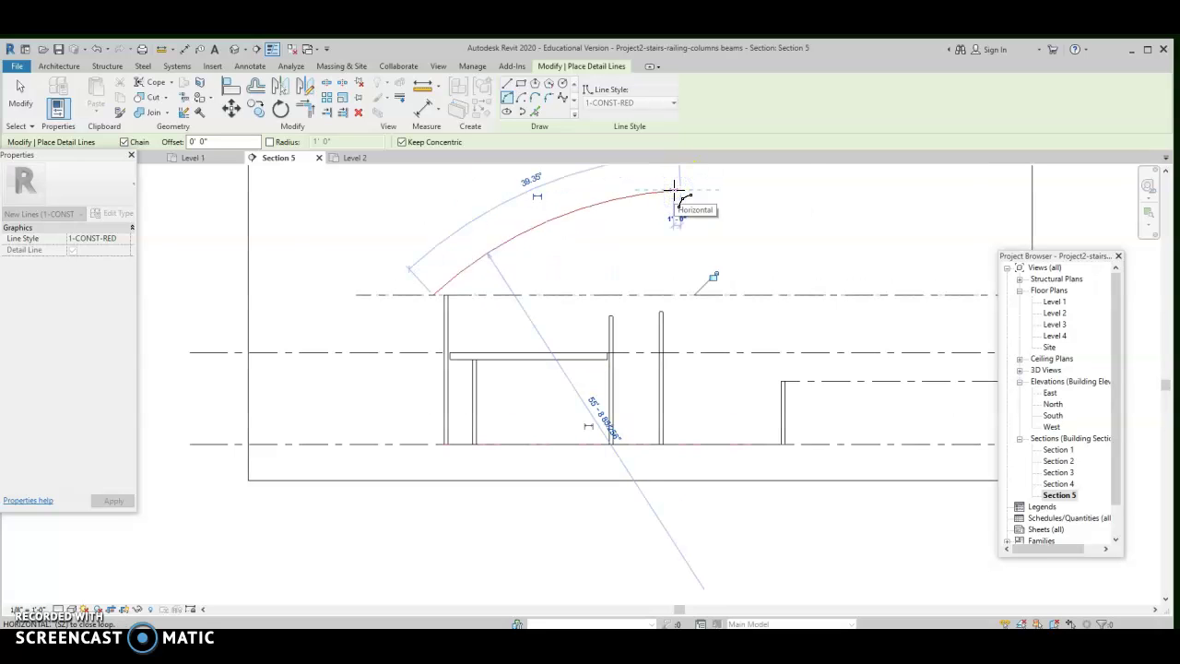
key("Escape")
key("Escape")
Select the arc and create a parallel copy offset 1' 8"
scroll(526, 255, "up", 3)
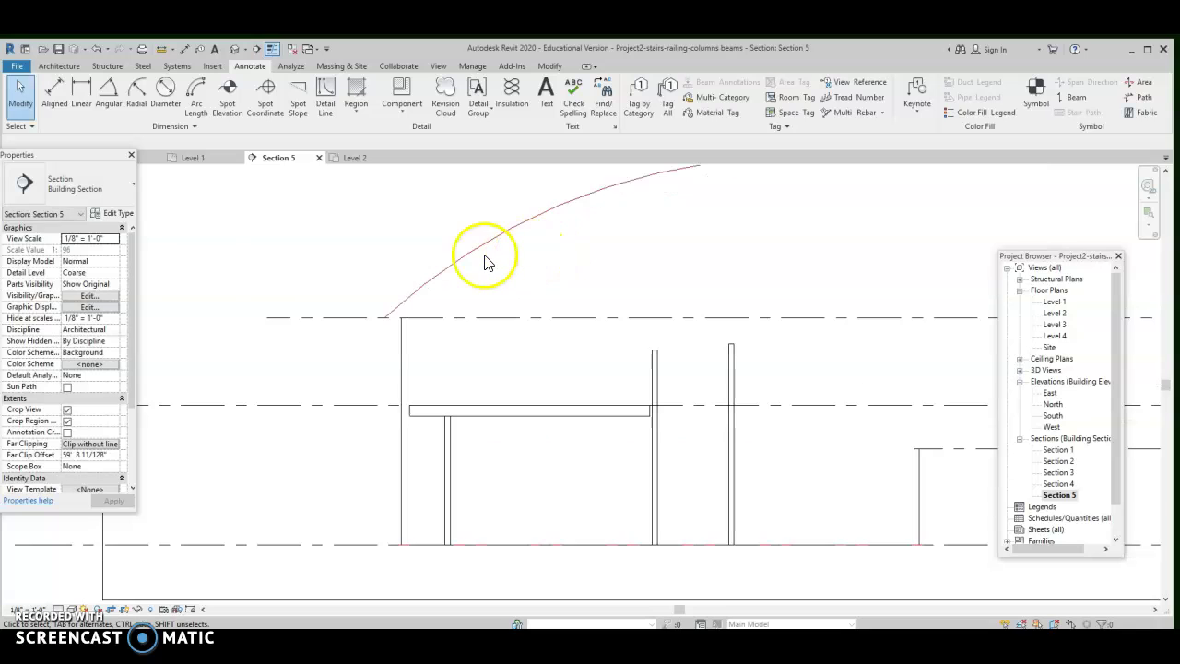
left_click(451, 243)
left_click(253, 85)
double_click(140, 143)
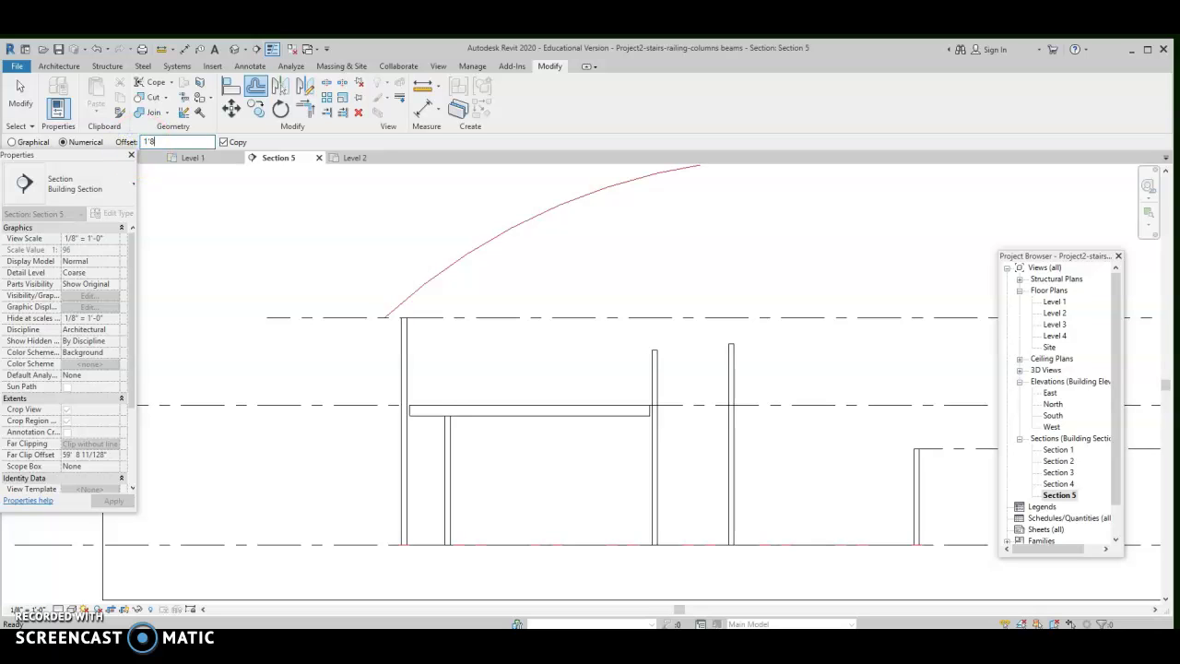
left_click(471, 256)
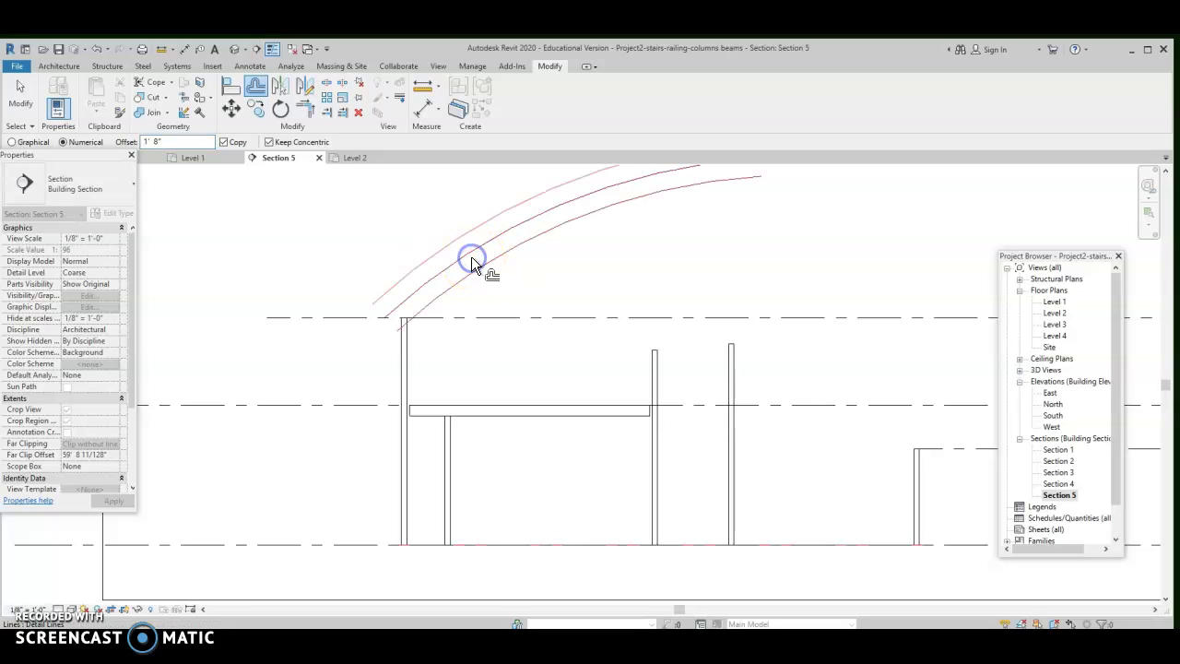
Move both arcs onto the intersection of the left column and Level 3
left_click(425, 242)
key("Escape")
scroll(419, 244, "up", 3)
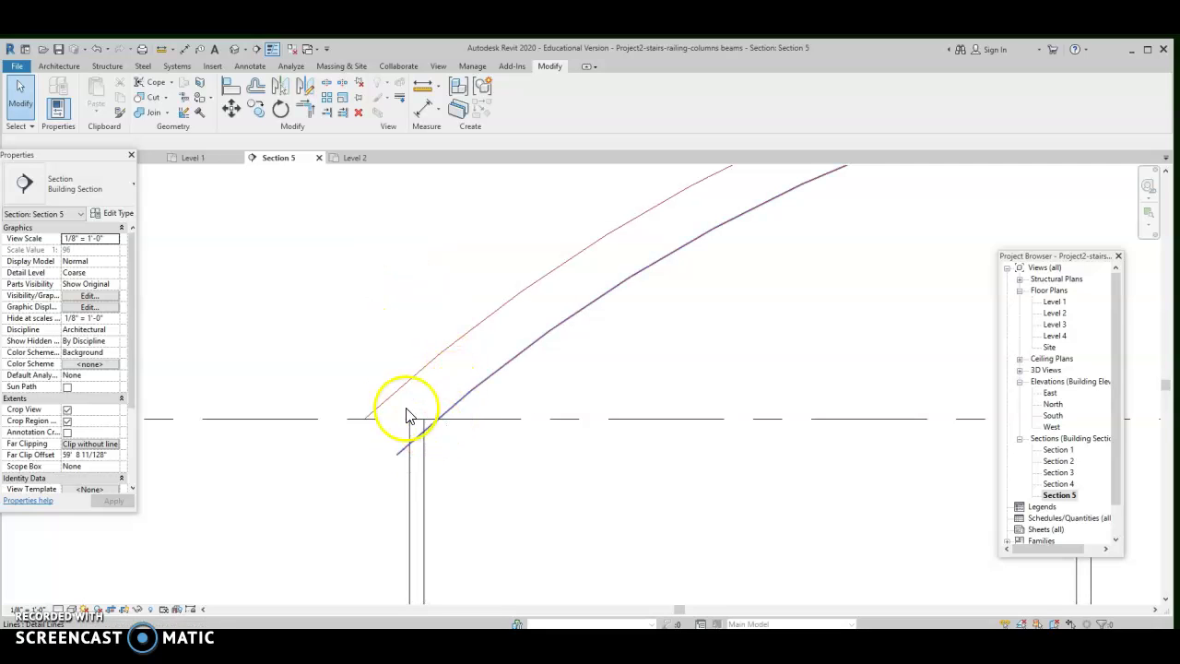
left_click_drag(560, 365, 473, 279)
left_click(230, 108)
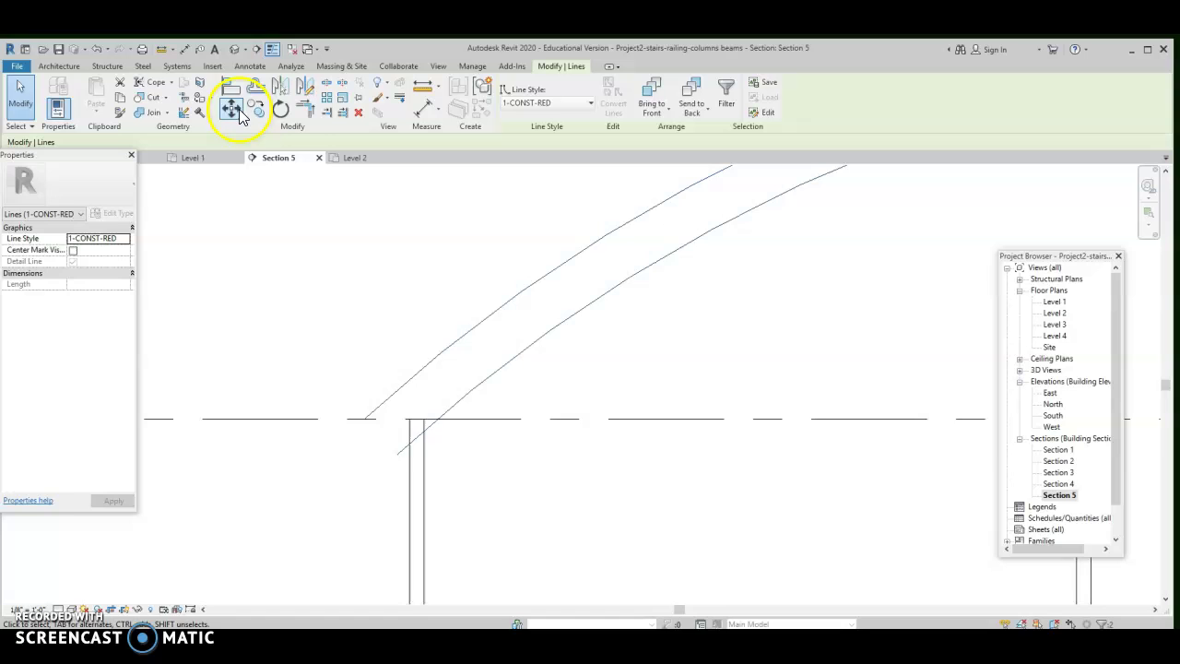
left_click(439, 427)
left_click(422, 420)
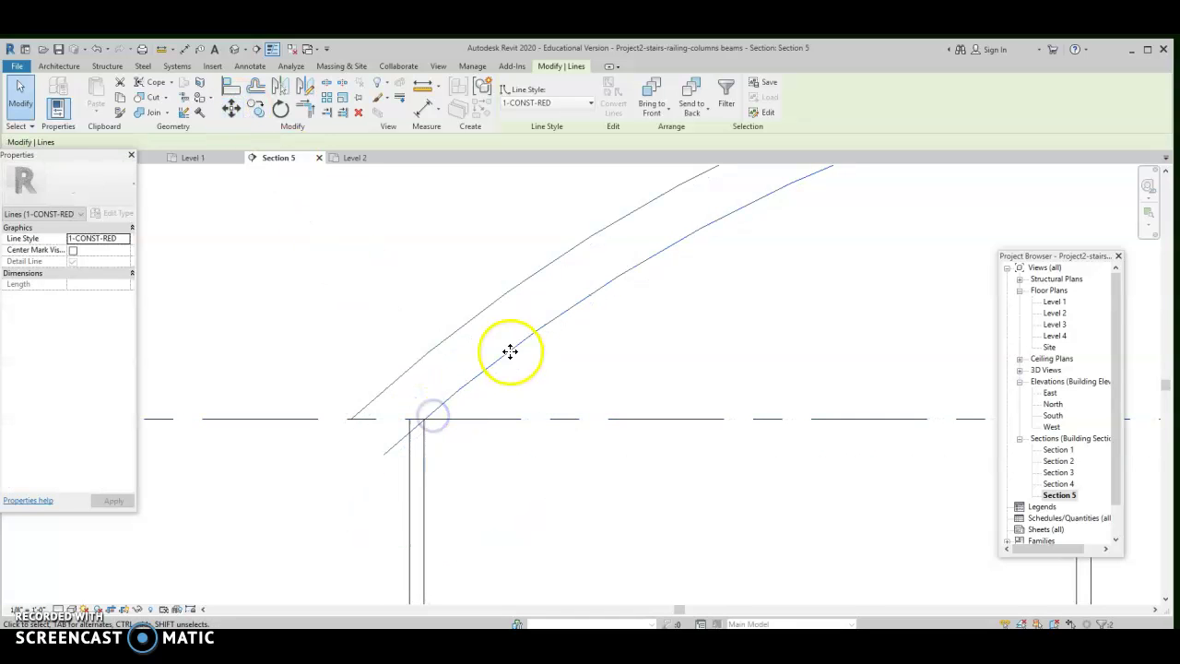
scroll(745, 322, "down", 3)
Stretch the tall column's top up to meet the arcs, then reselect both arcs
middle_click_drag(744, 322, 378, 405)
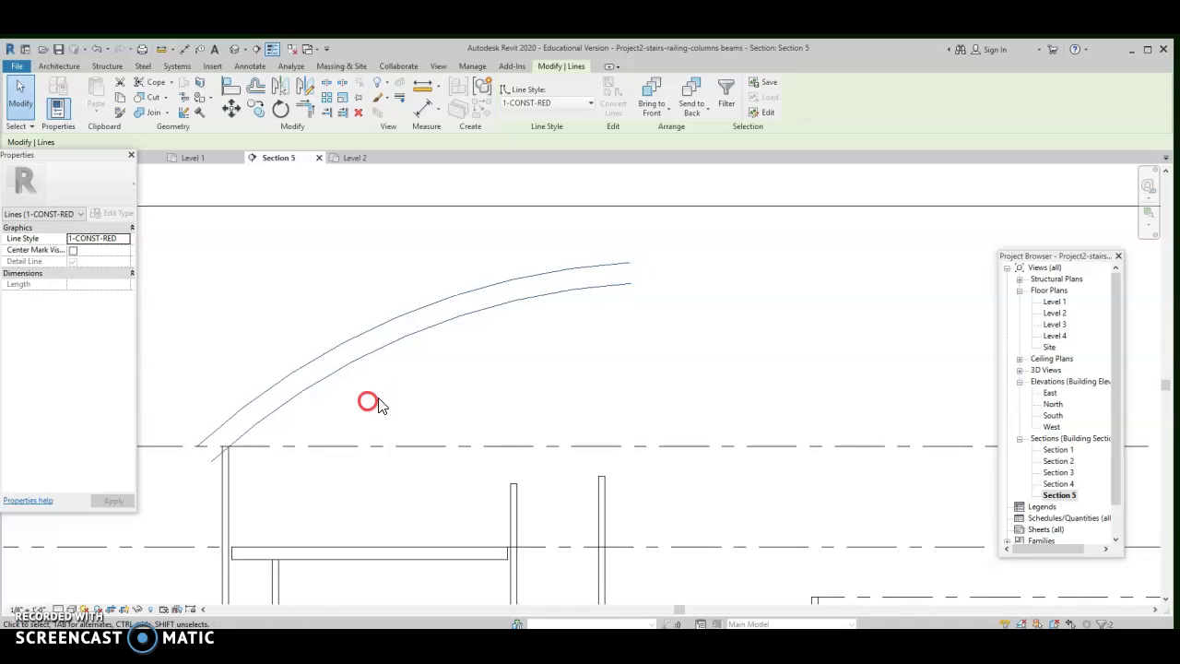
left_click(601, 493)
left_click_drag(602, 472, 618, 414)
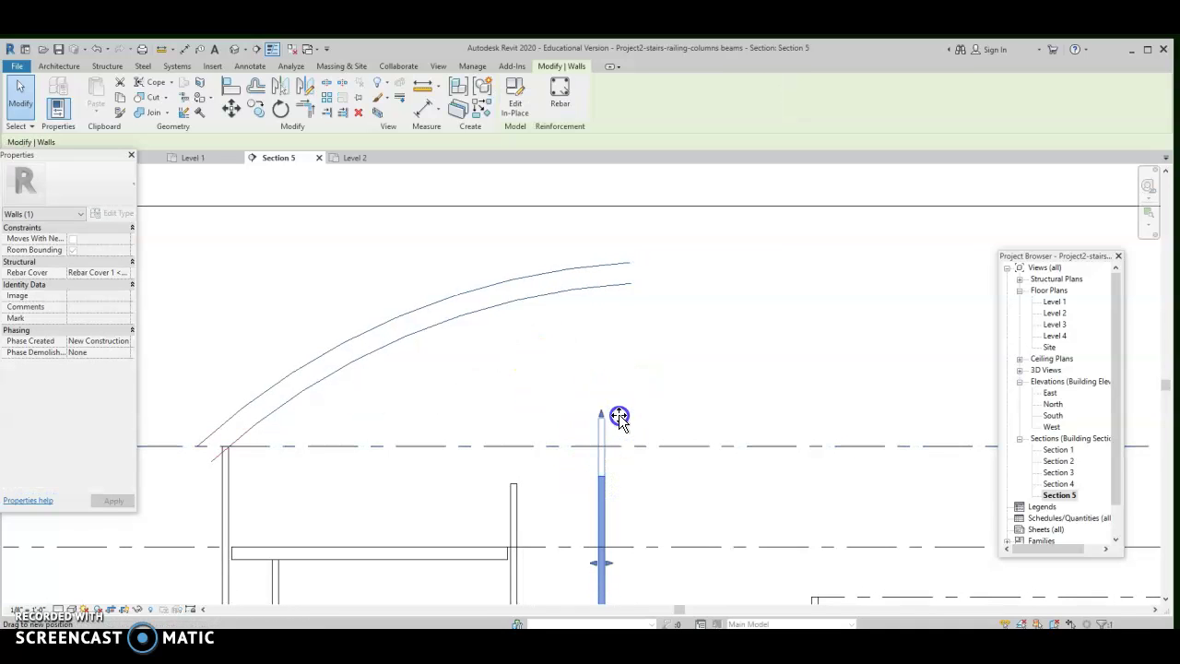
left_click_drag(620, 293, 620, 293)
left_click(623, 319)
scroll(630, 325, "down", 1)
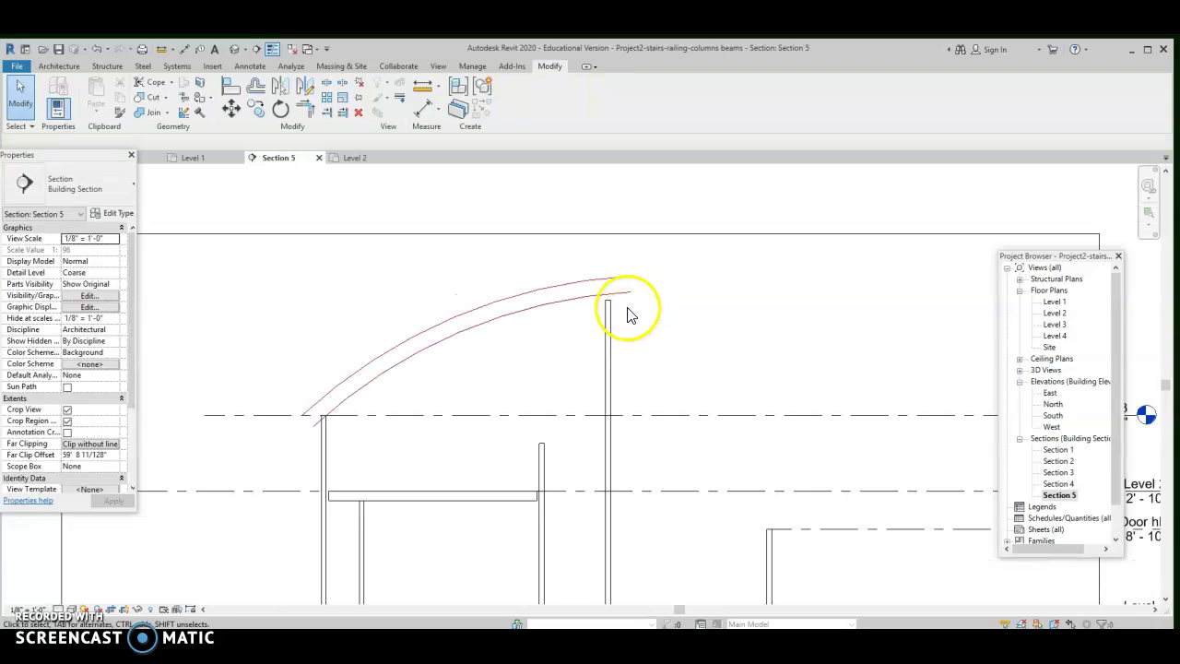
middle_click_drag(556, 361, 514, 337)
scroll(513, 338, "down", 1)
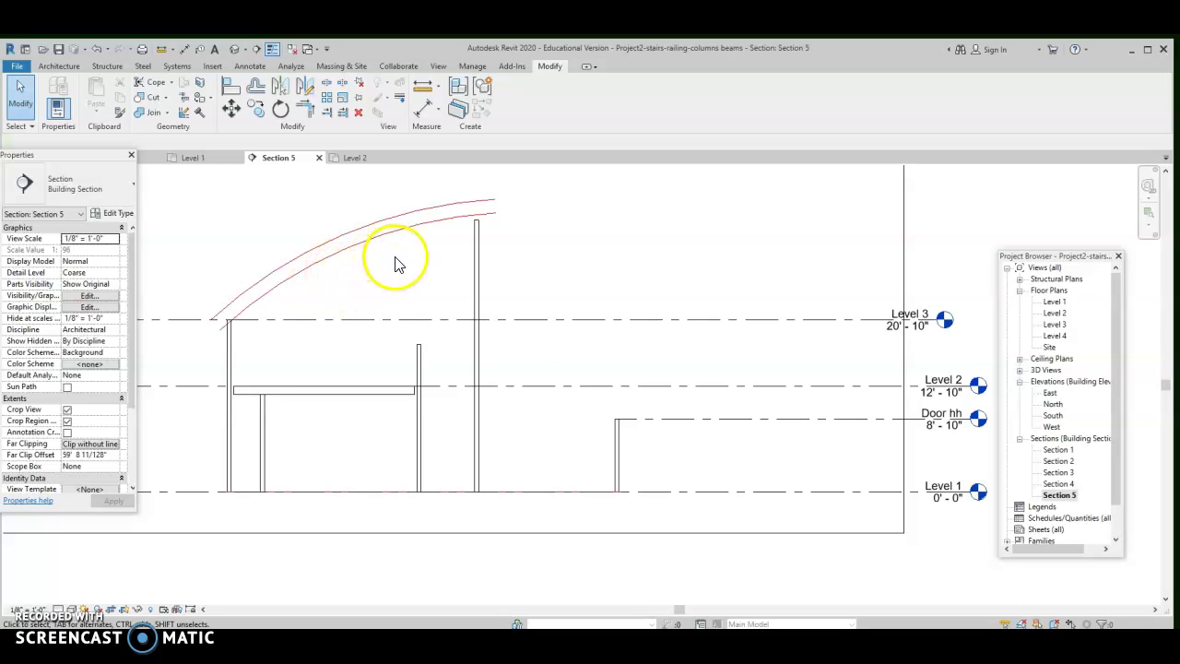
left_click_drag(394, 256, 350, 218)
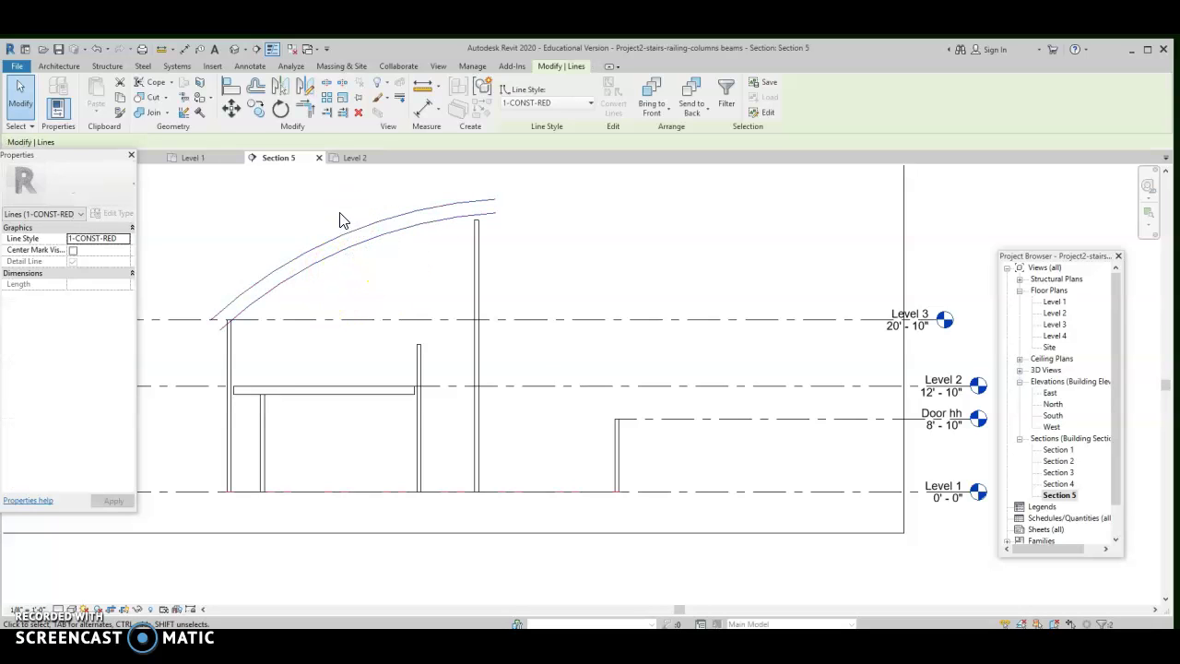
Mirror the selected arcs across a vertical axis to copy them to the right
left_click(305, 84)
left_click(528, 490)
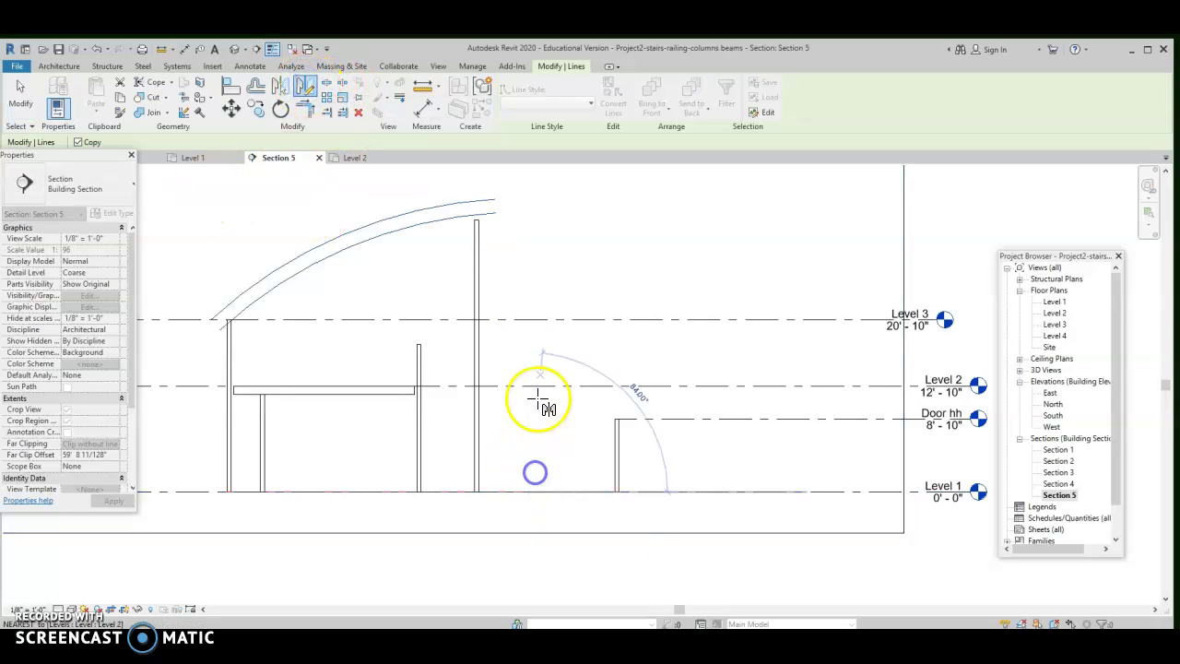
left_click(525, 276)
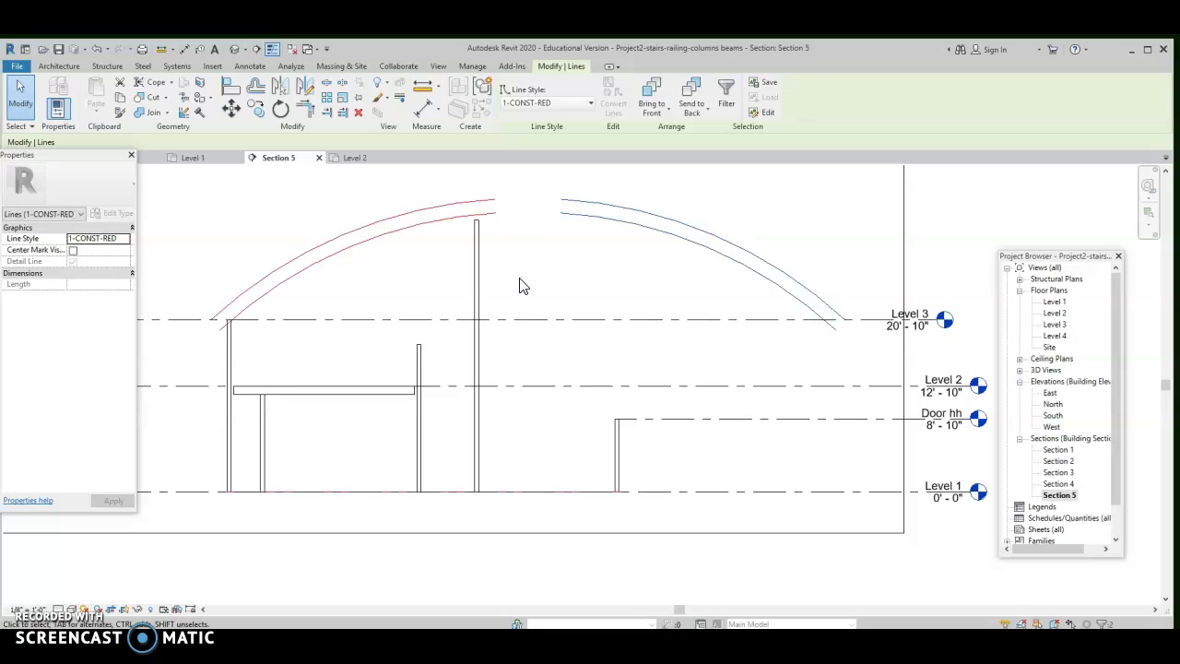
key("Escape")
left_click(555, 275)
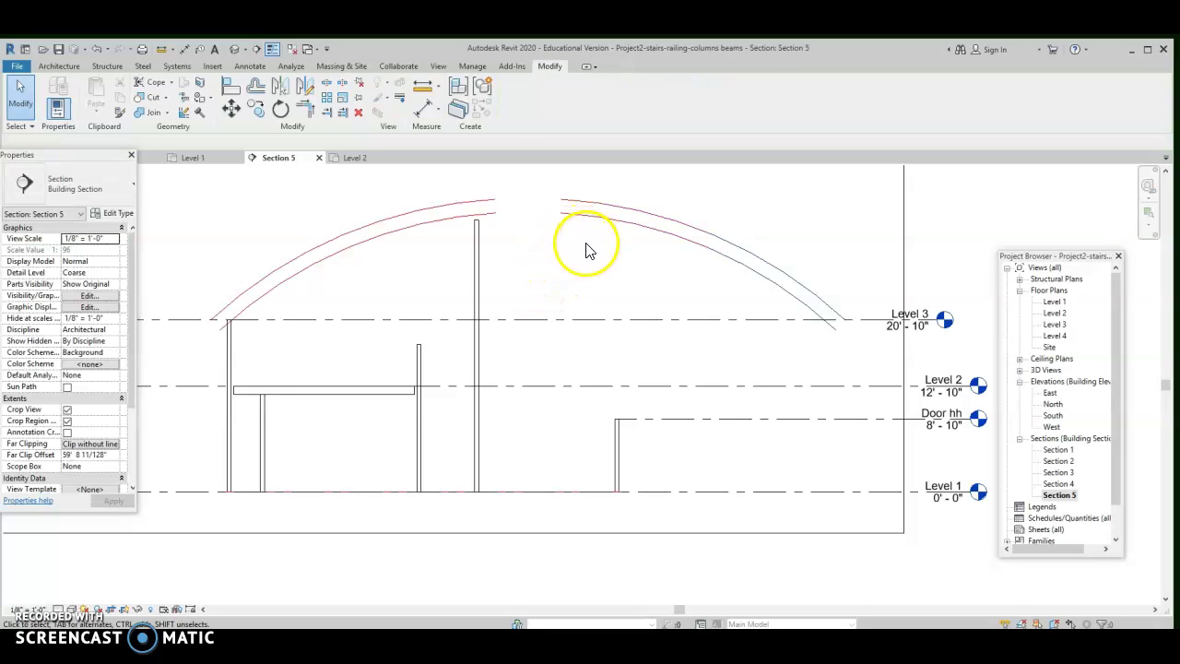
Move the mirrored arcs so their lower end rests on the short column's top
left_click(579, 198)
left_click(231, 111)
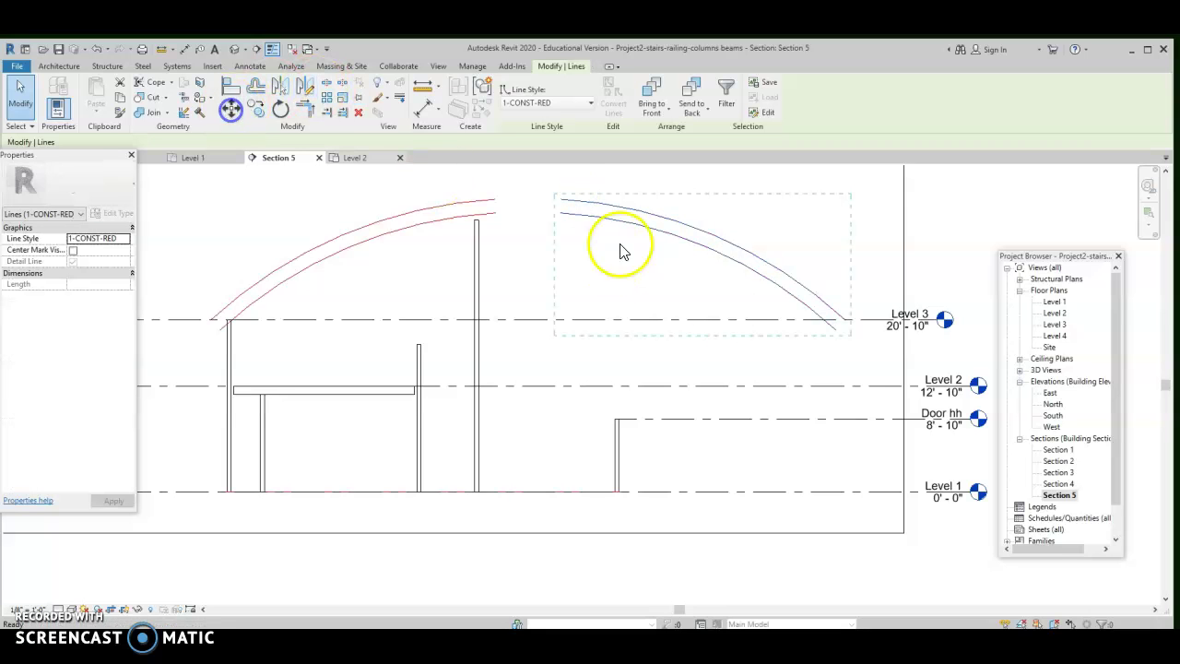
left_click(802, 310)
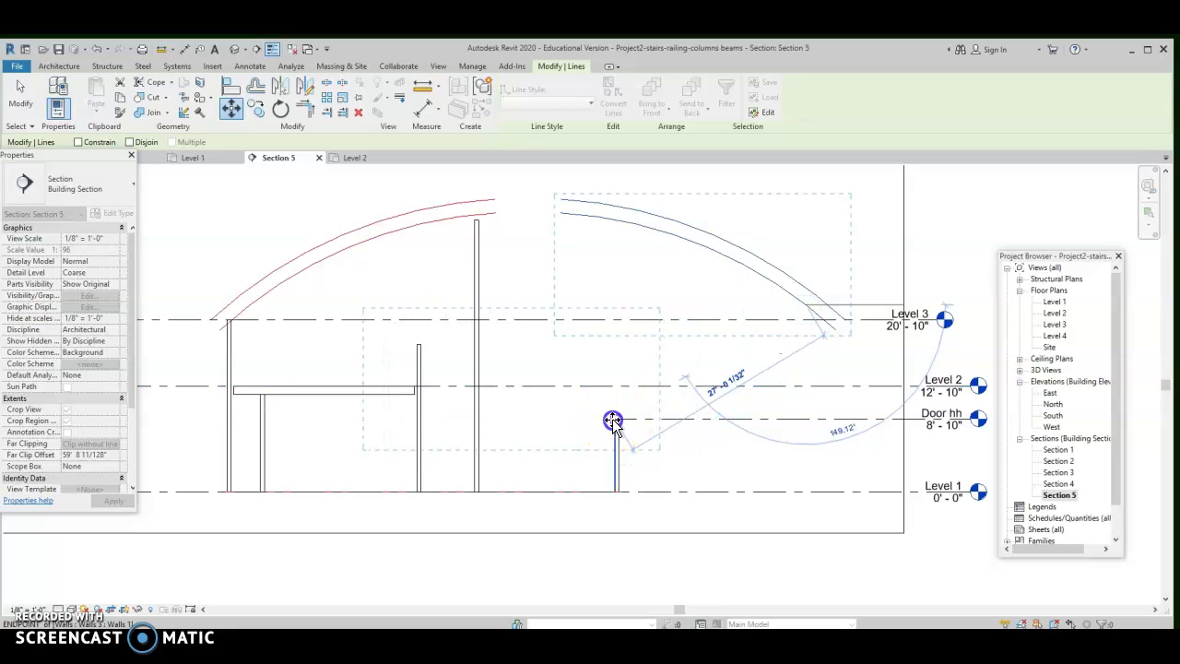
left_click(612, 418)
scroll(645, 434, "up", 2)
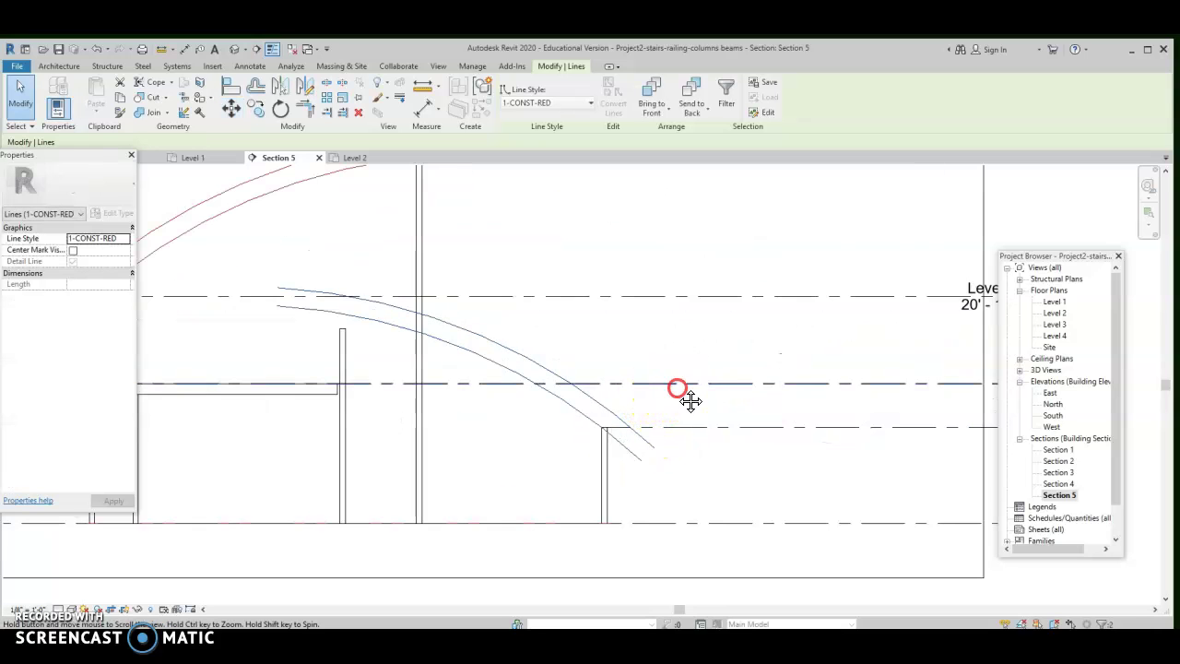
middle_click_drag(691, 400, 854, 414)
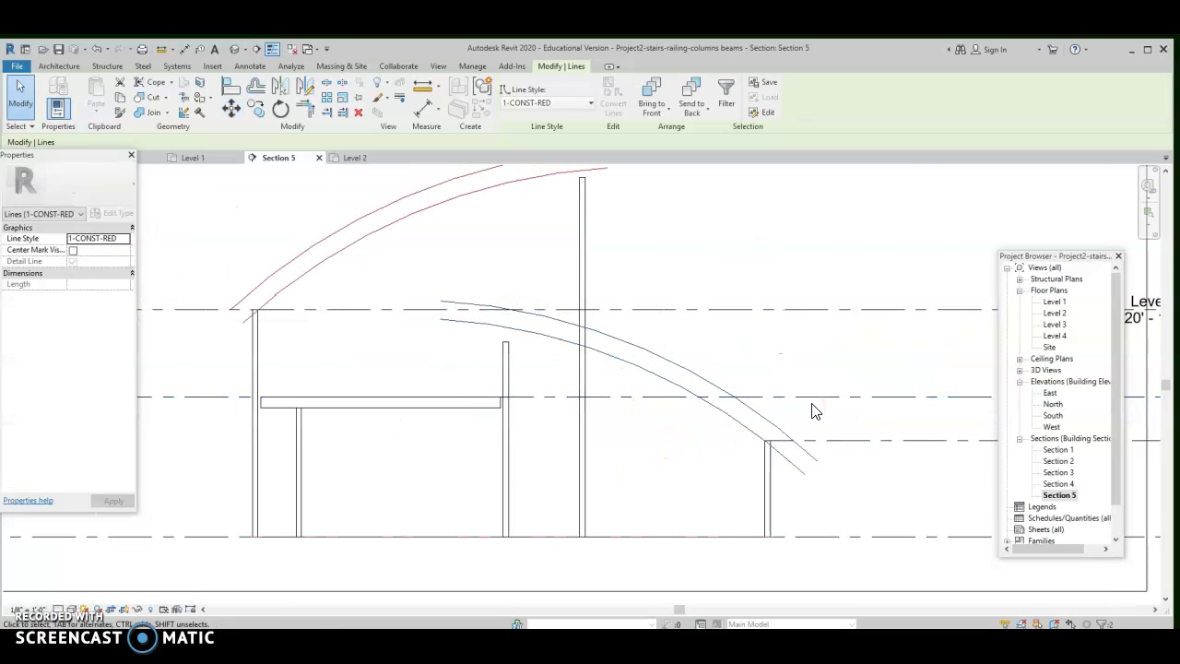
Drag the short right-hand wall's top upward toward the roof curve
left_click(695, 310)
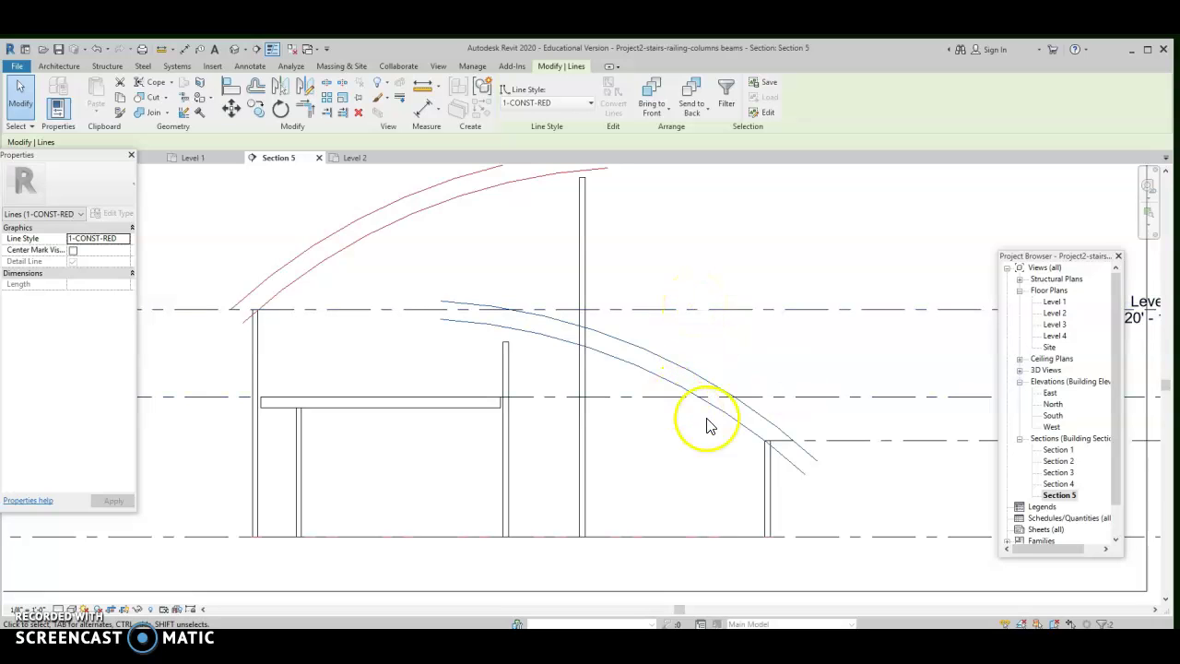
left_click(766, 452)
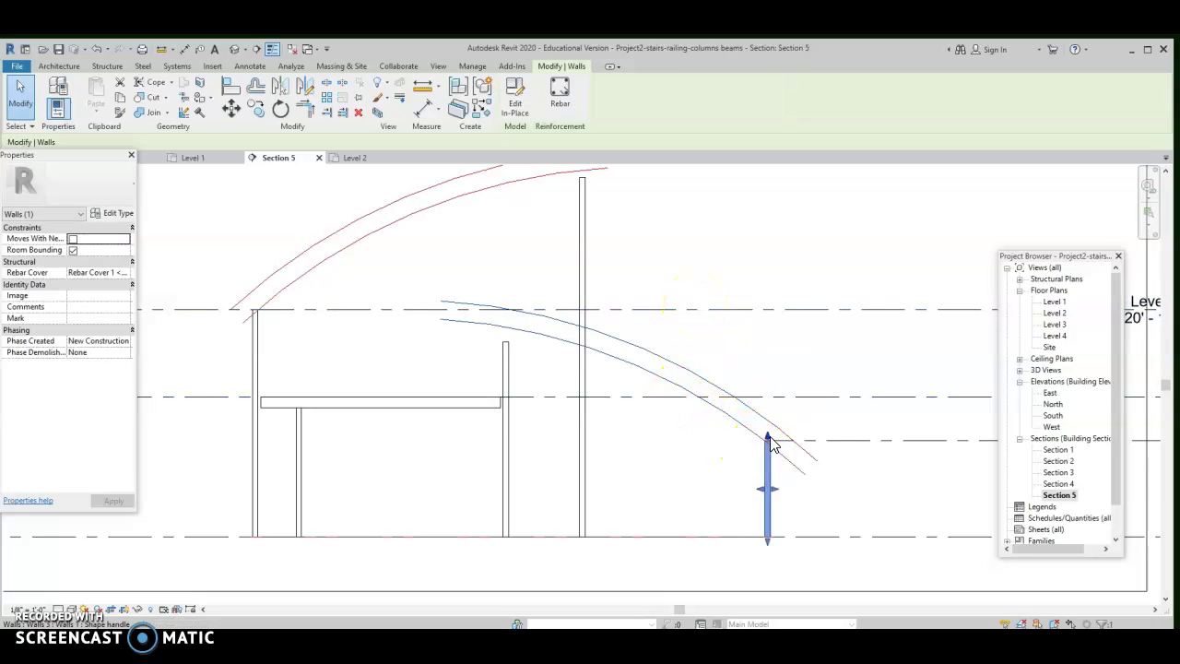
left_click_drag(766, 435, 766, 397)
left_click(677, 427)
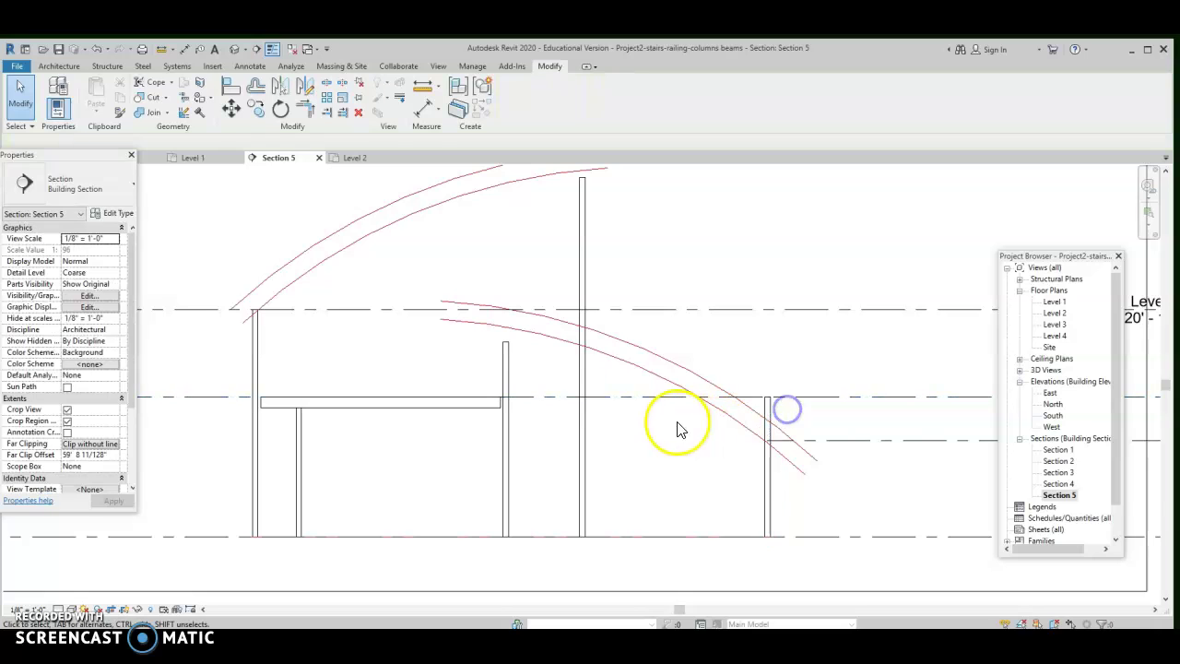
Move the lower pair of curves from the intersection onto the raised wall's top
left_click(600, 330)
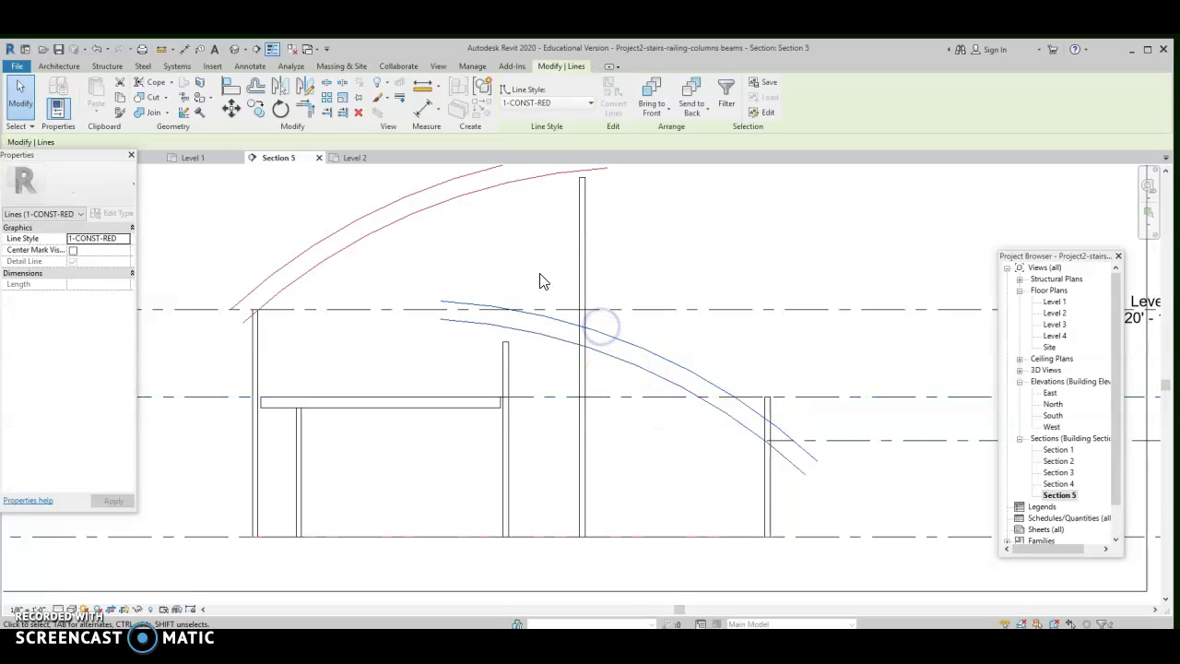
left_click(231, 108)
left_click(766, 440)
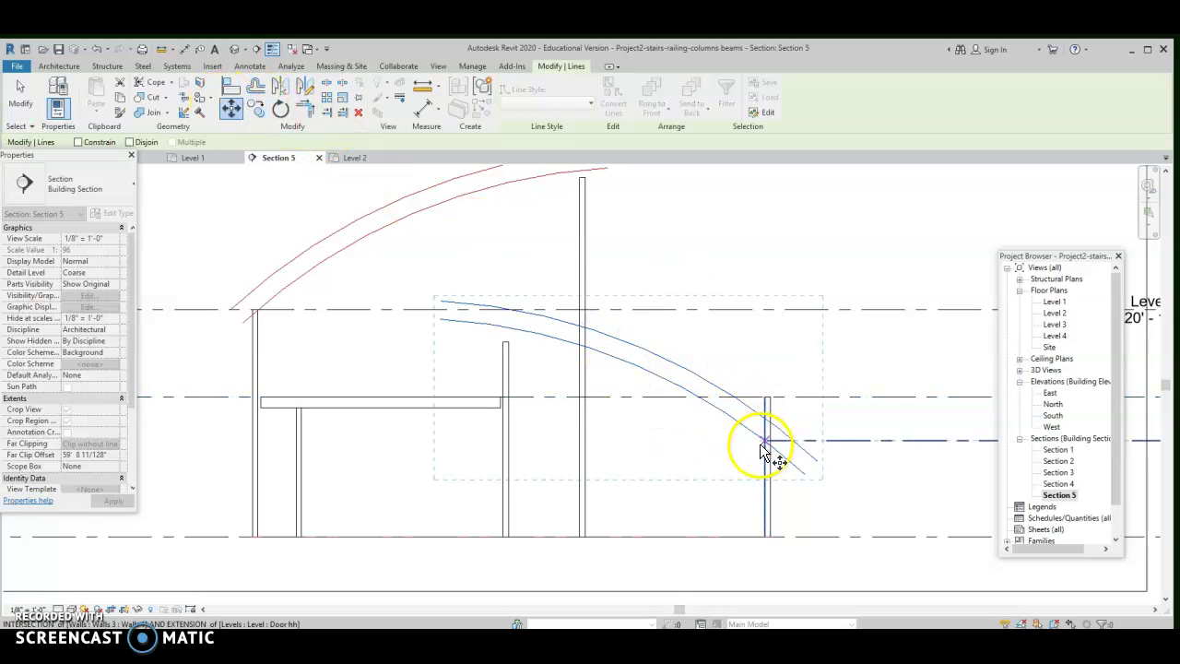
left_click(763, 398)
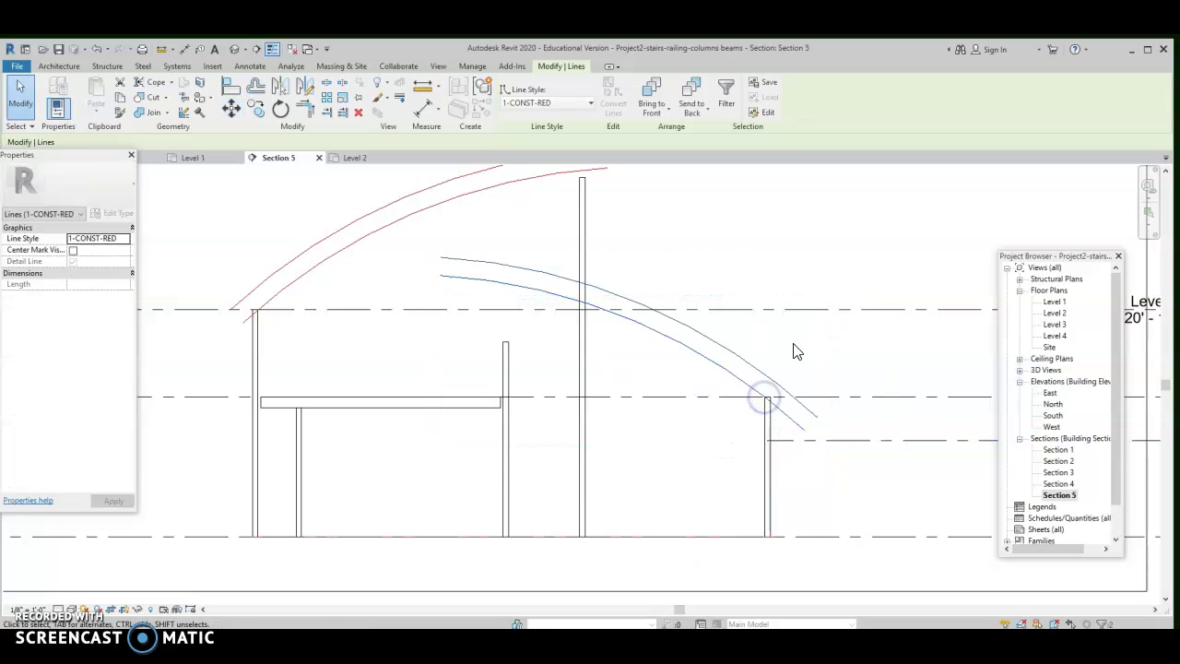
scroll(742, 244, "down", 5)
middle_click_drag(725, 281, 724, 284)
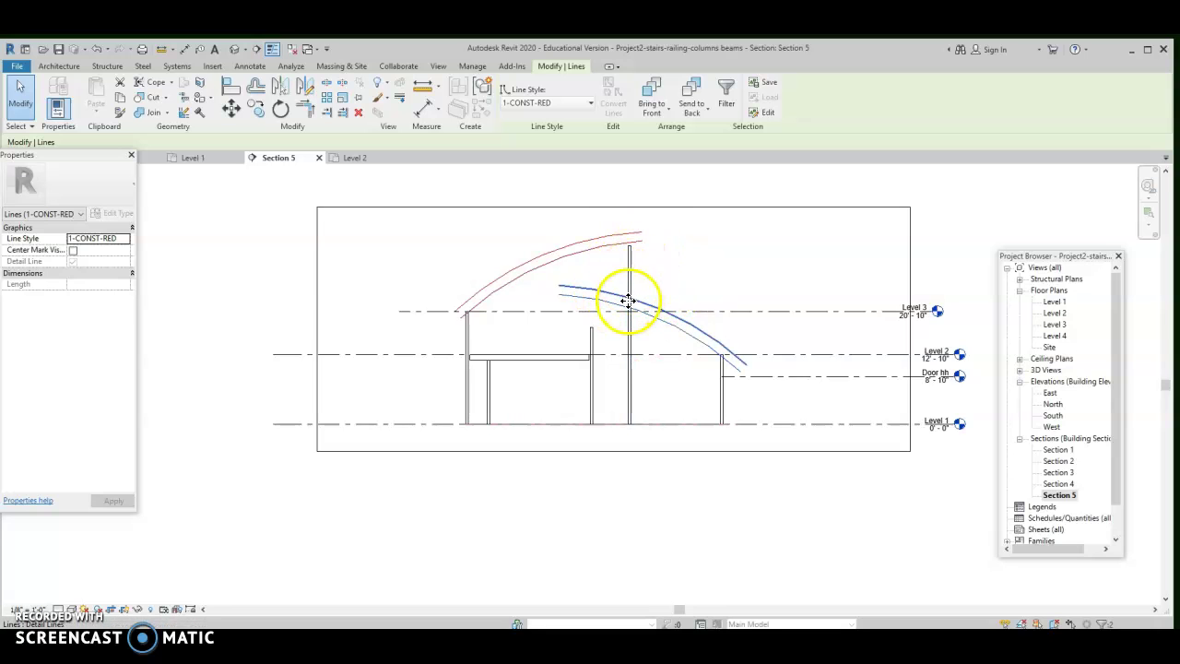
scroll(697, 369, "up", 1)
scroll(572, 331, "up", 2)
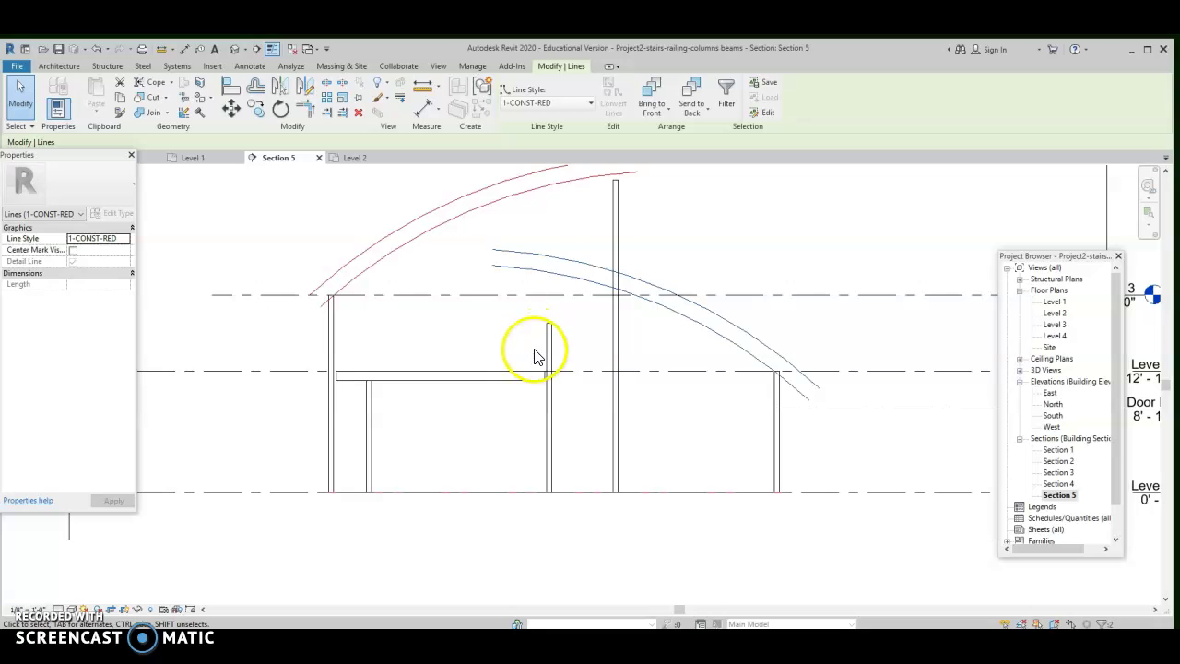
Open the Level 2 floor plan and start Place a Component
double_click(1055, 312)
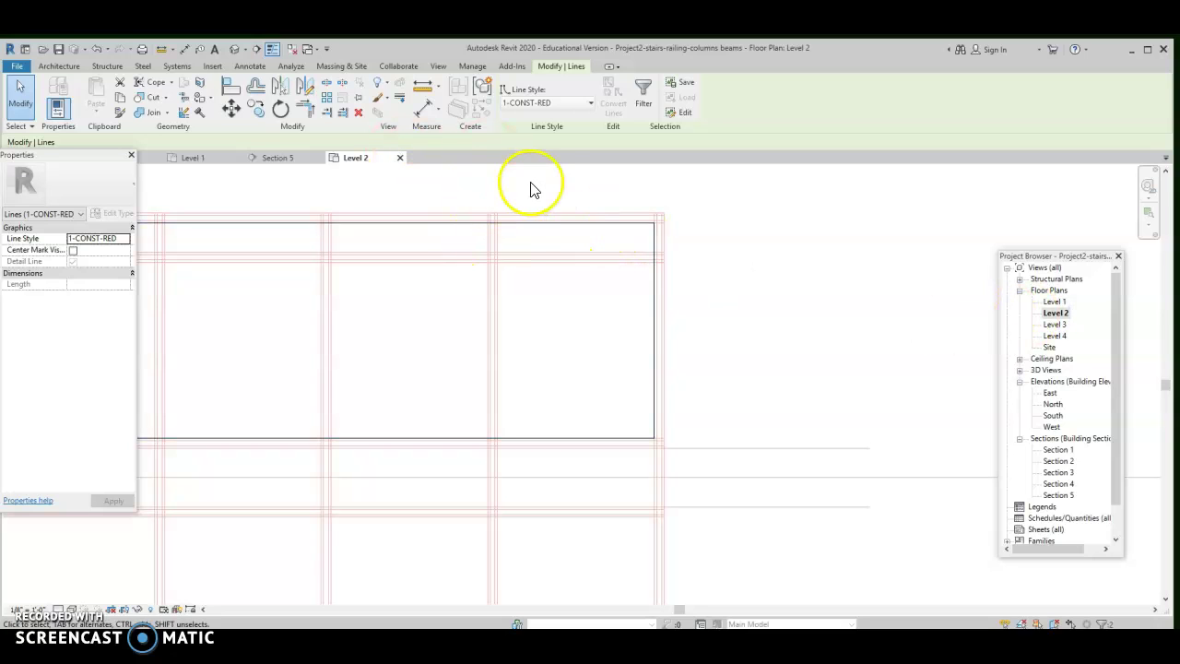
left_click(71, 66)
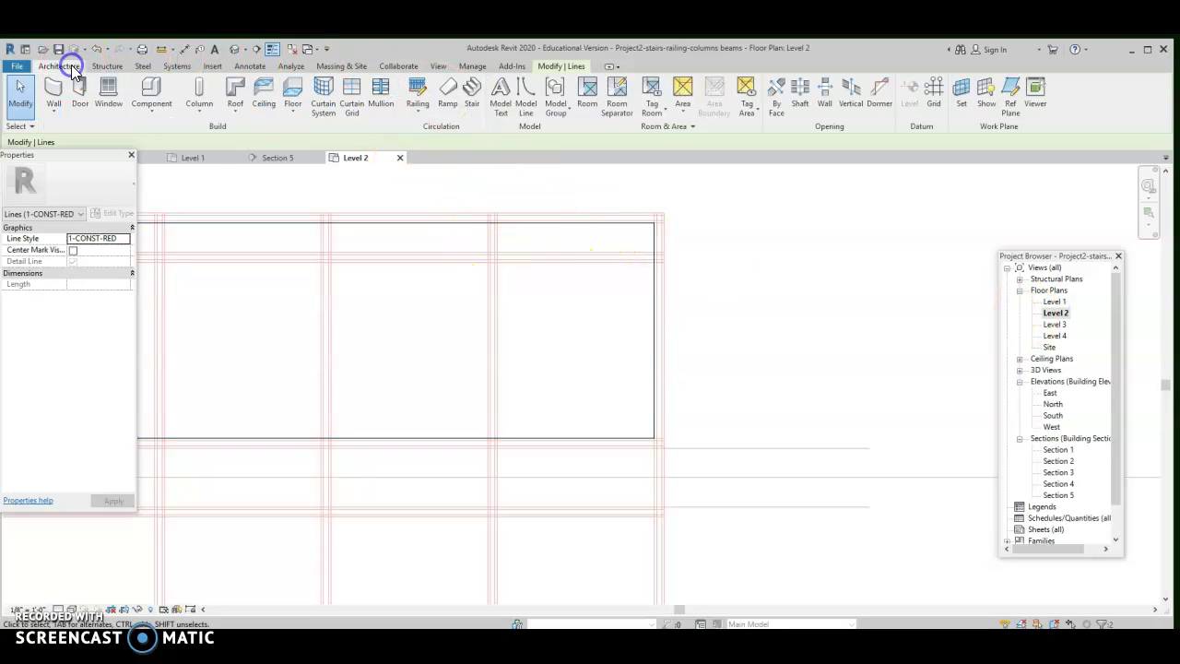
left_click(154, 112)
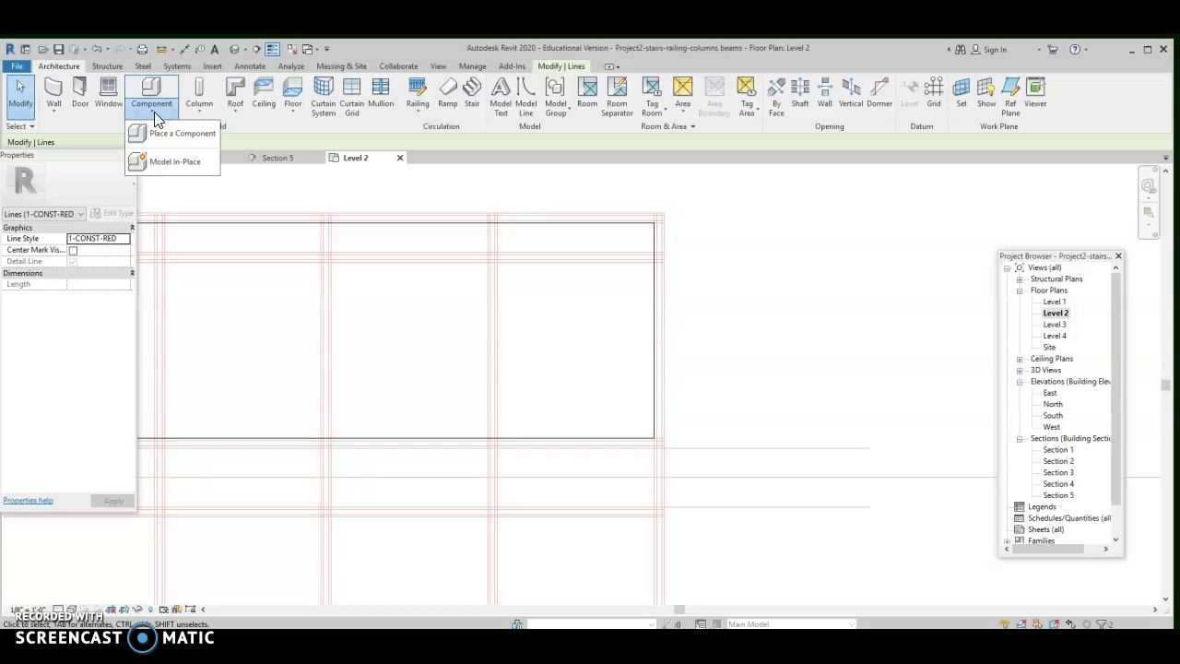
left_click(158, 134)
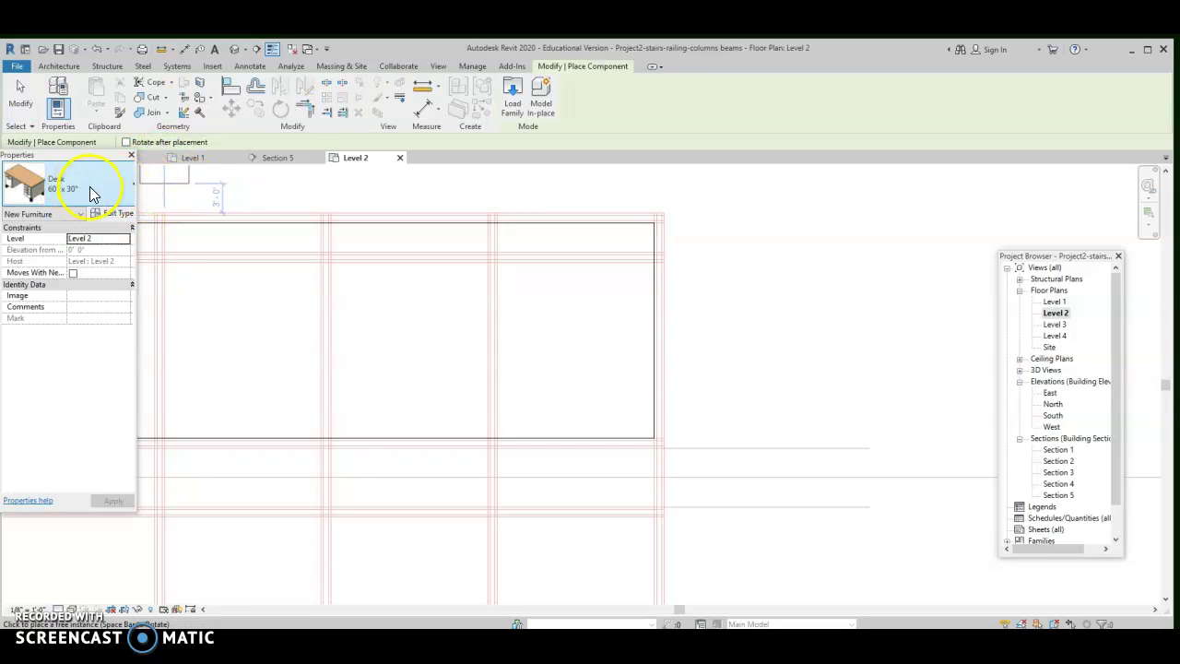
Preview the Desk 60" x 30" type on the plan, cancel it, and restart component placement
left_click(128, 189)
left_click(125, 191)
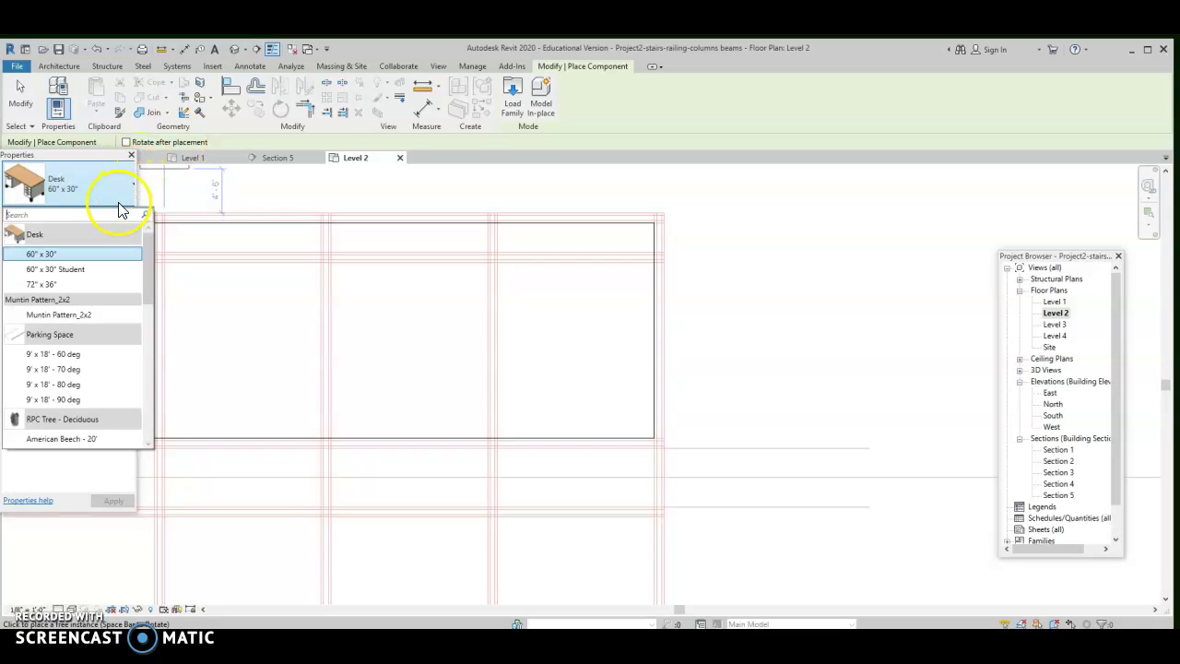
left_click(121, 190)
left_click(120, 189)
left_click(119, 189)
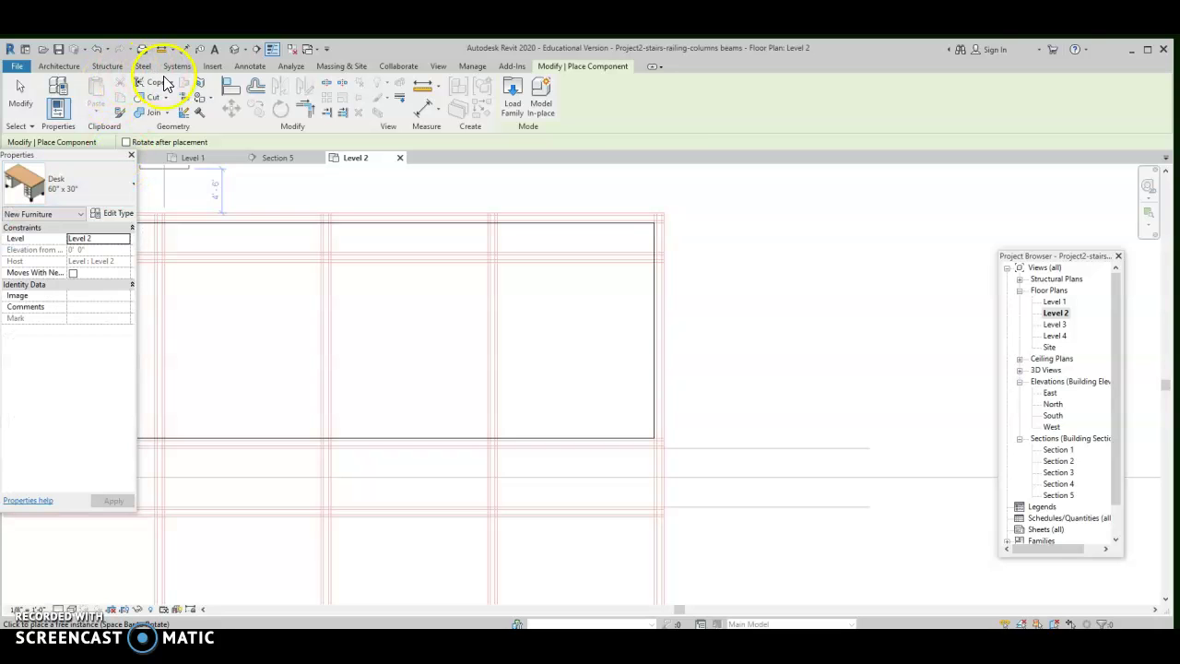
left_click(454, 284)
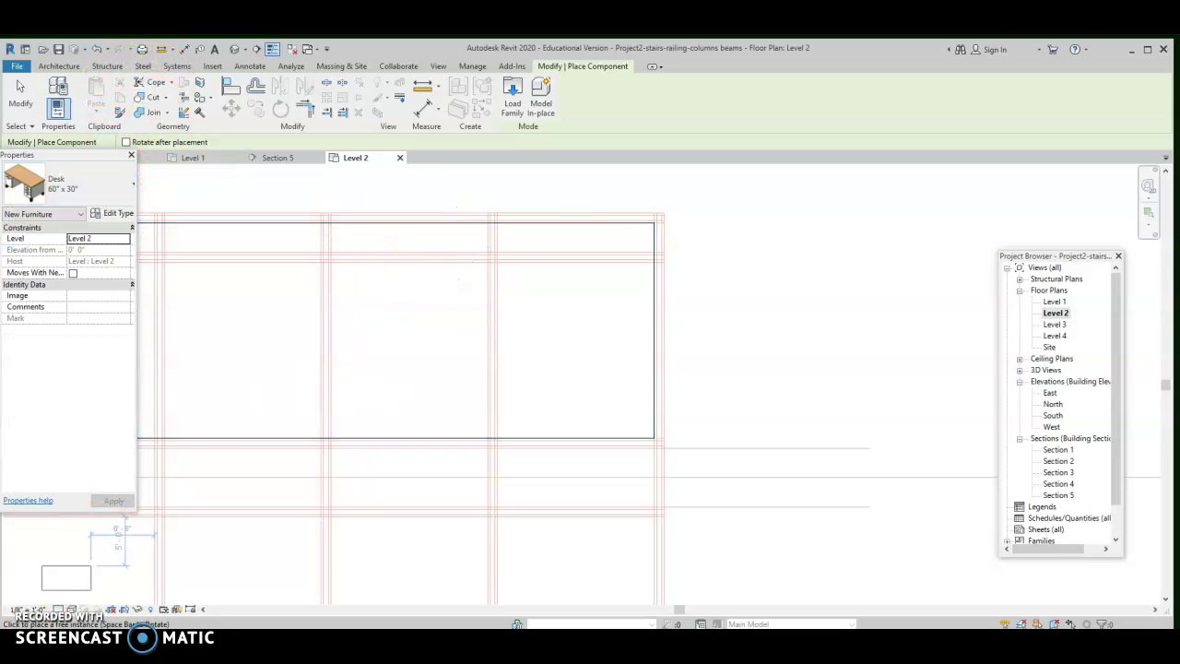
key("Escape")
key("Escape")
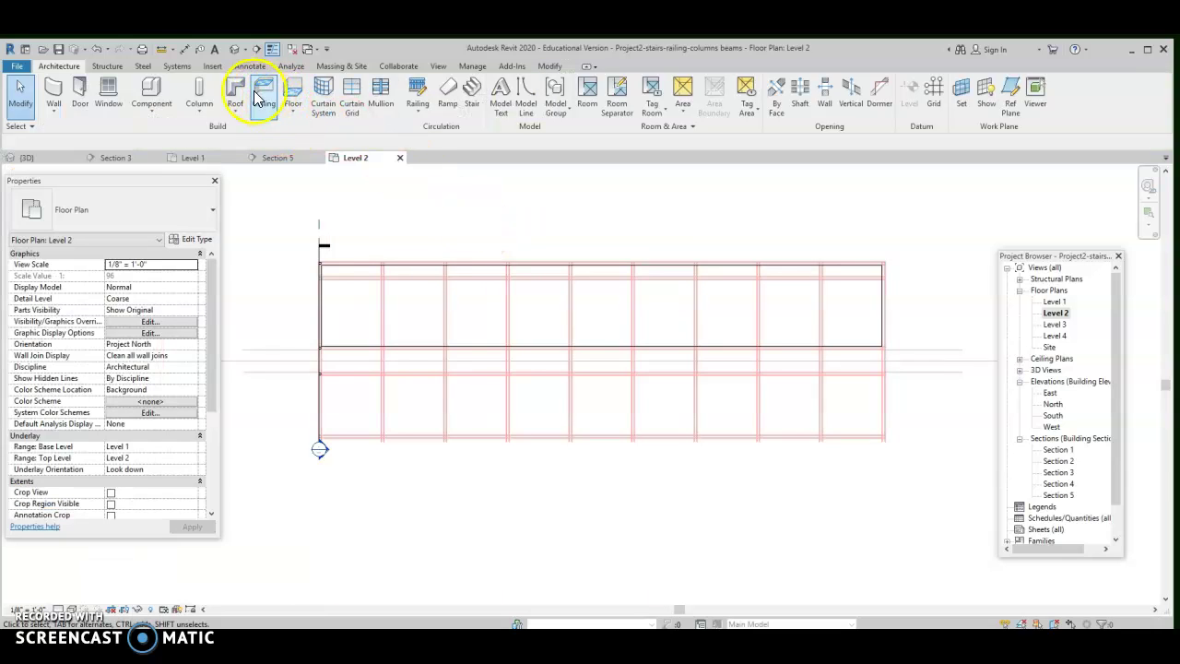
left_click(161, 113)
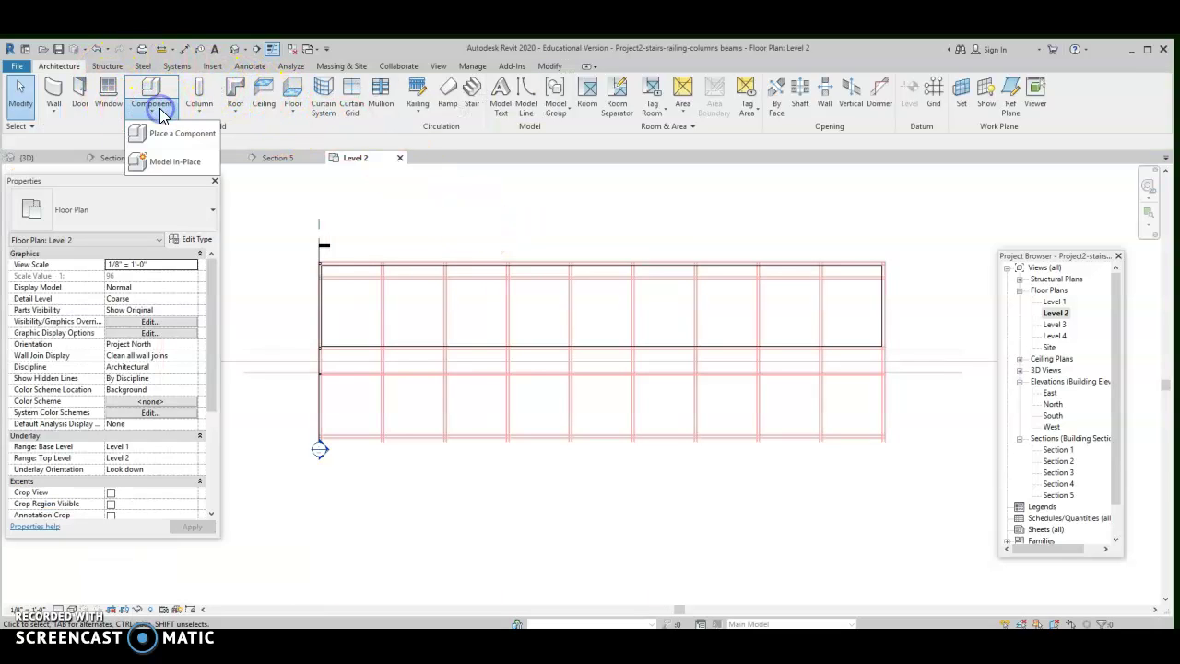
left_click(163, 126)
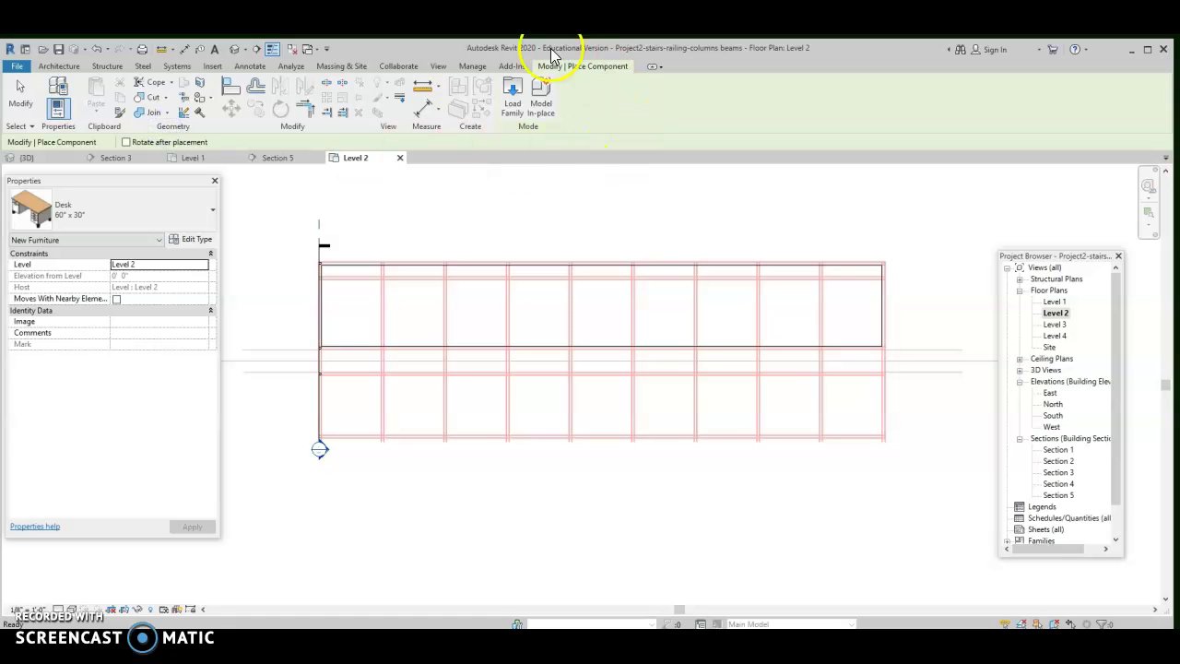
Load the RPC Male family from the Entourage library folder
left_click(513, 98)
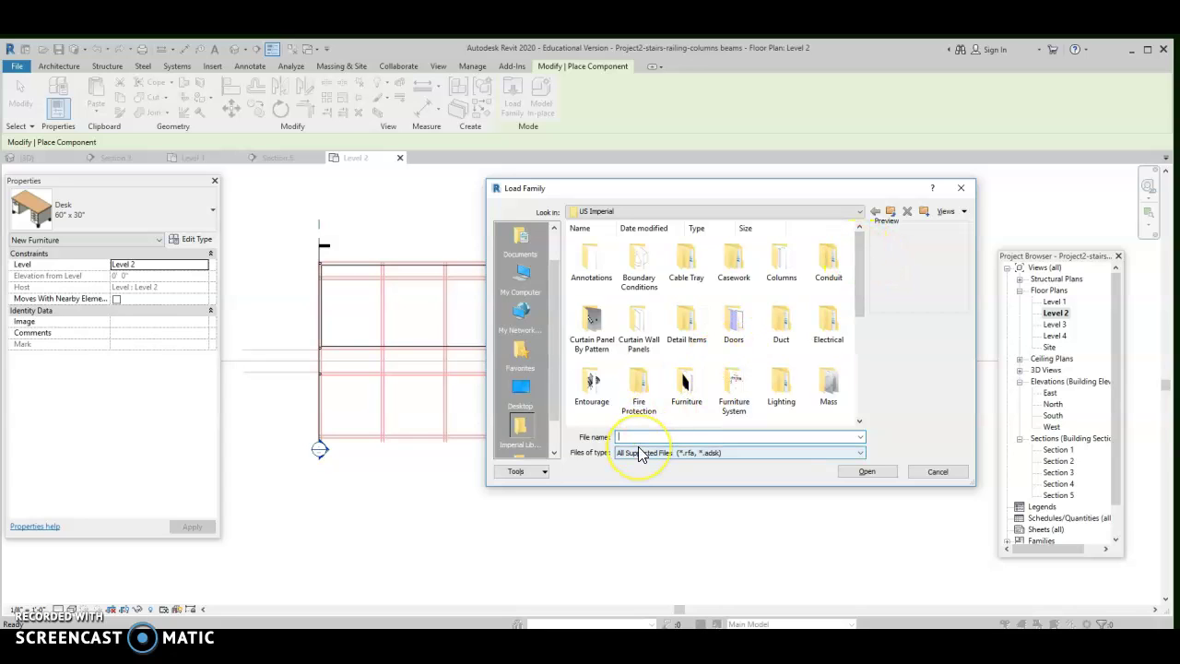
type("entourage")
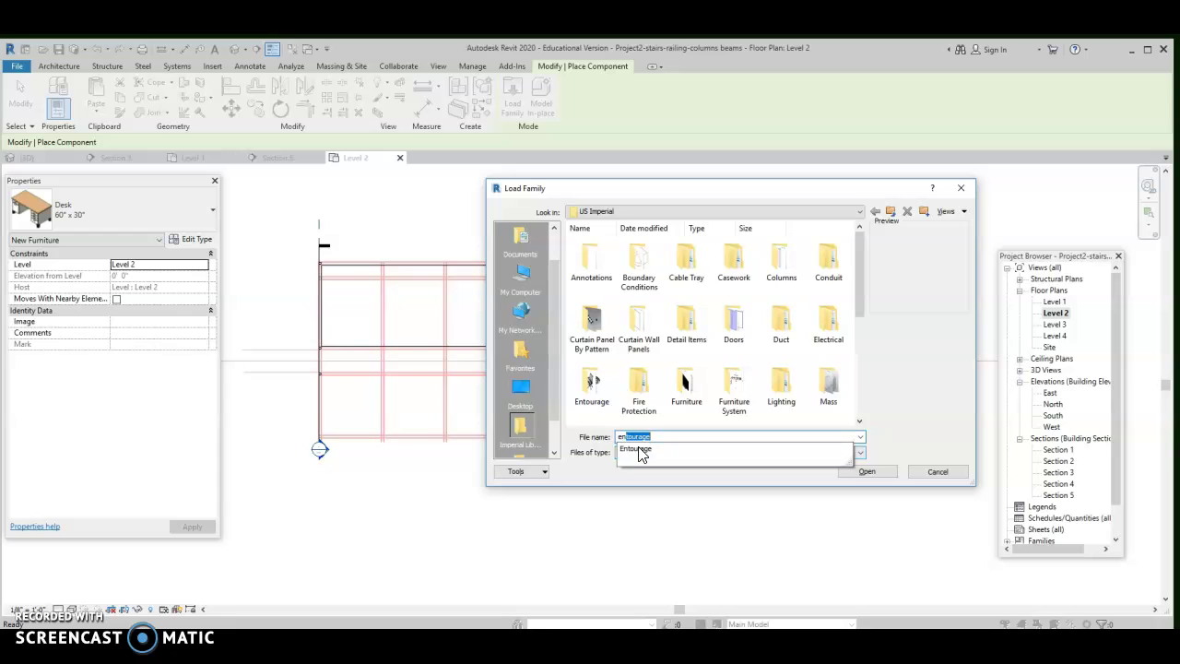
left_click(643, 449)
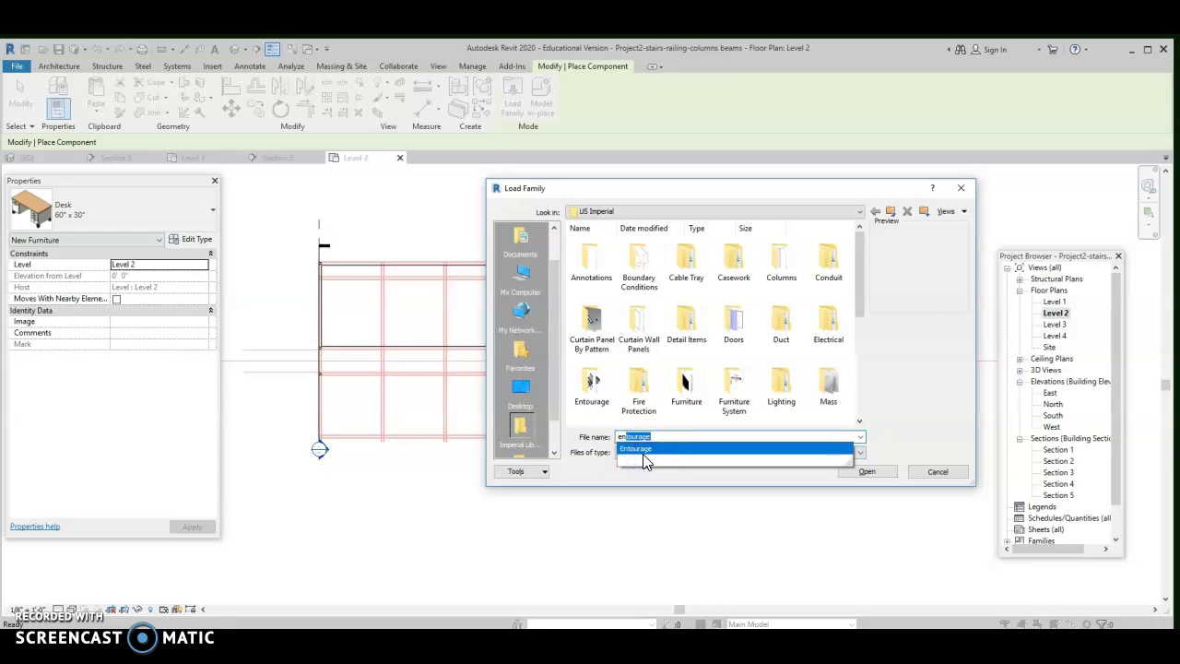
left_click(586, 381)
double_click(588, 383)
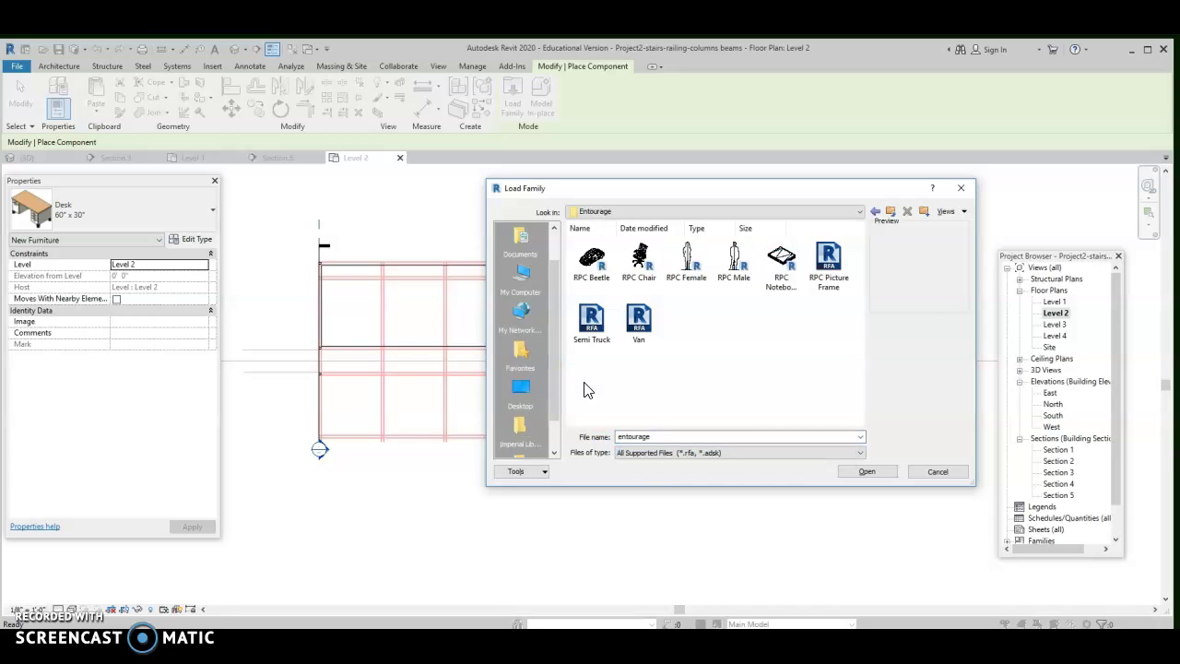
left_click(702, 374)
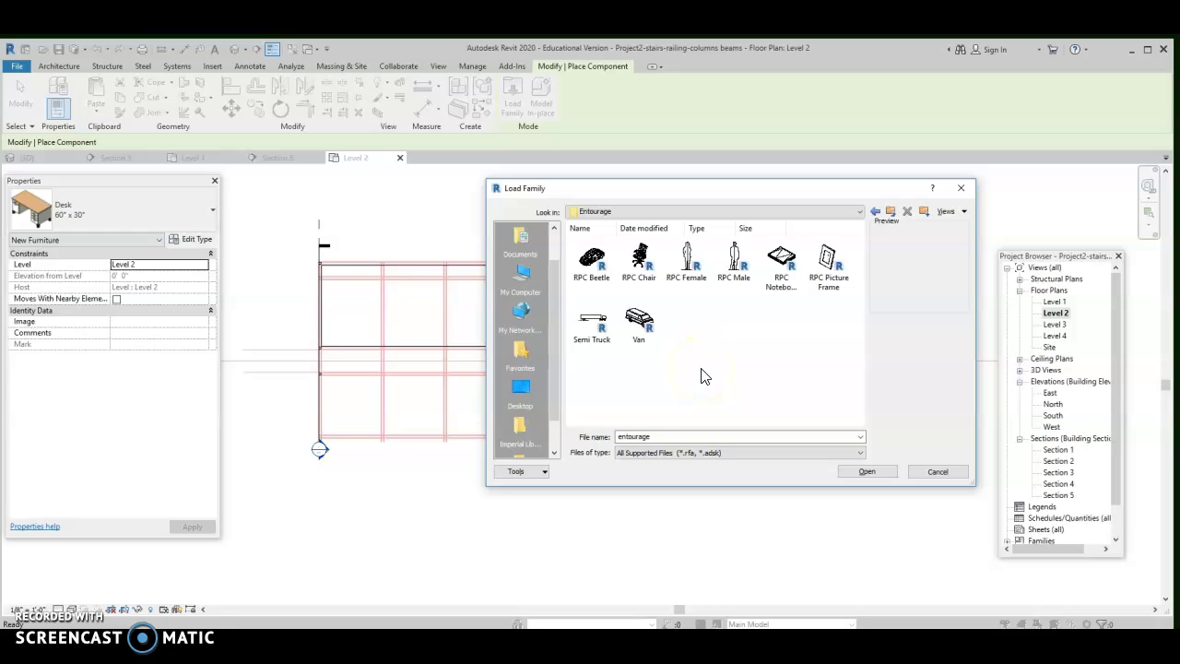
left_click(712, 337)
left_click(737, 274)
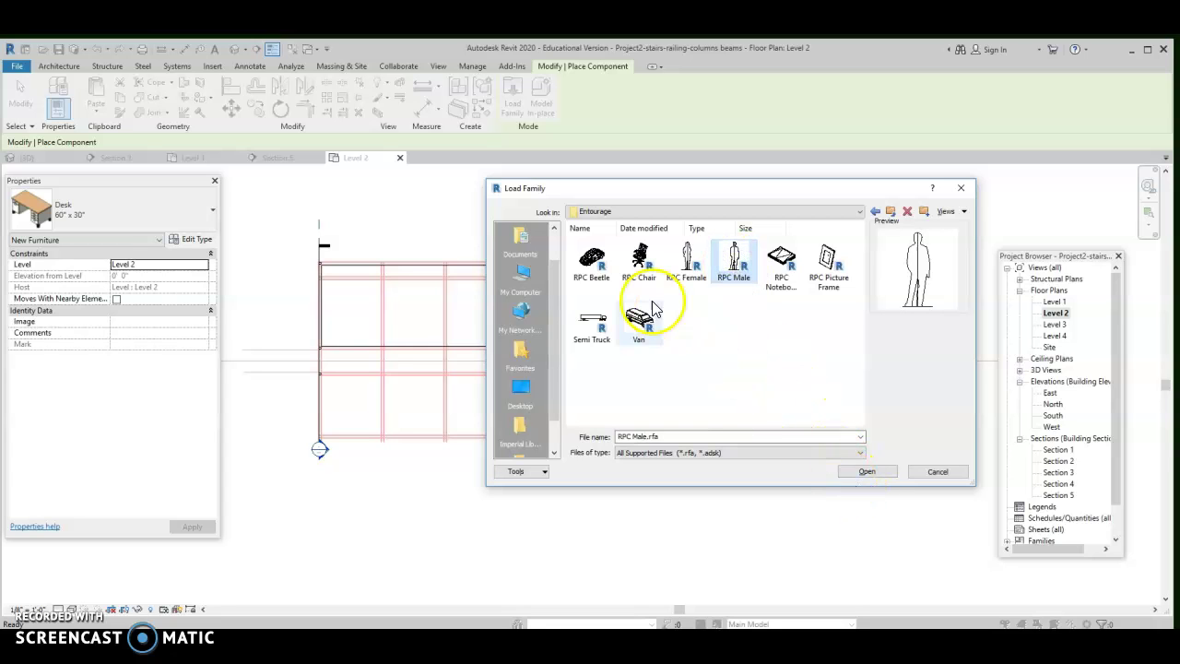
left_click(865, 472)
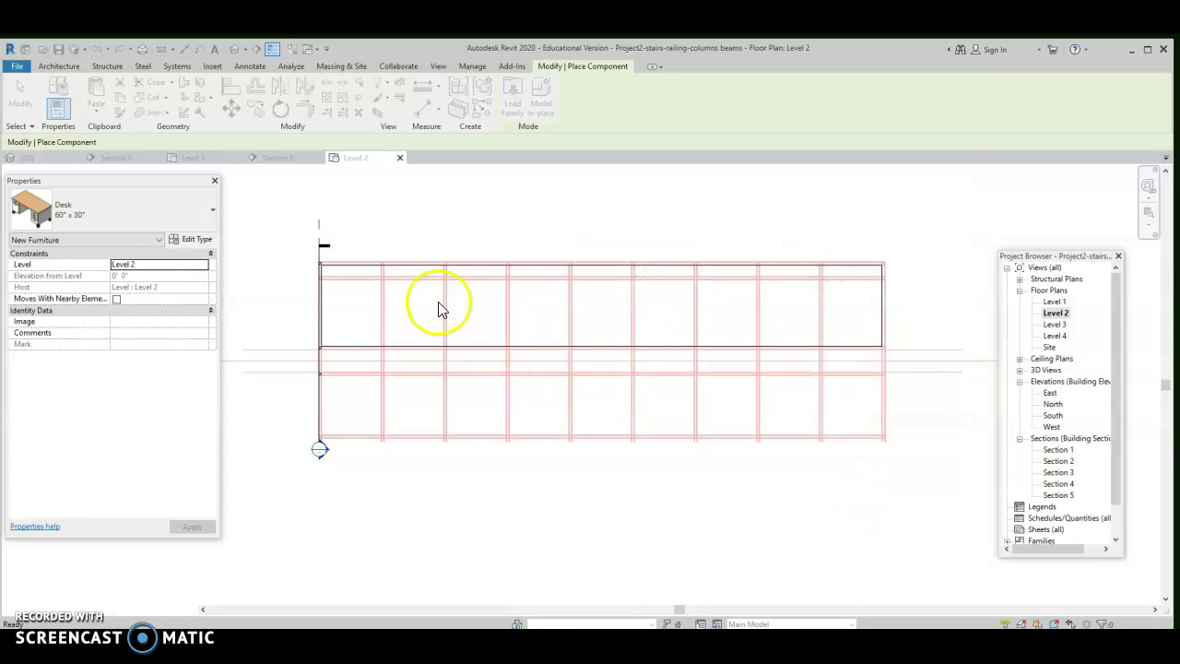
Place an RPC Male figure in the upper-left bay, then select it in Section 5
left_click(362, 333)
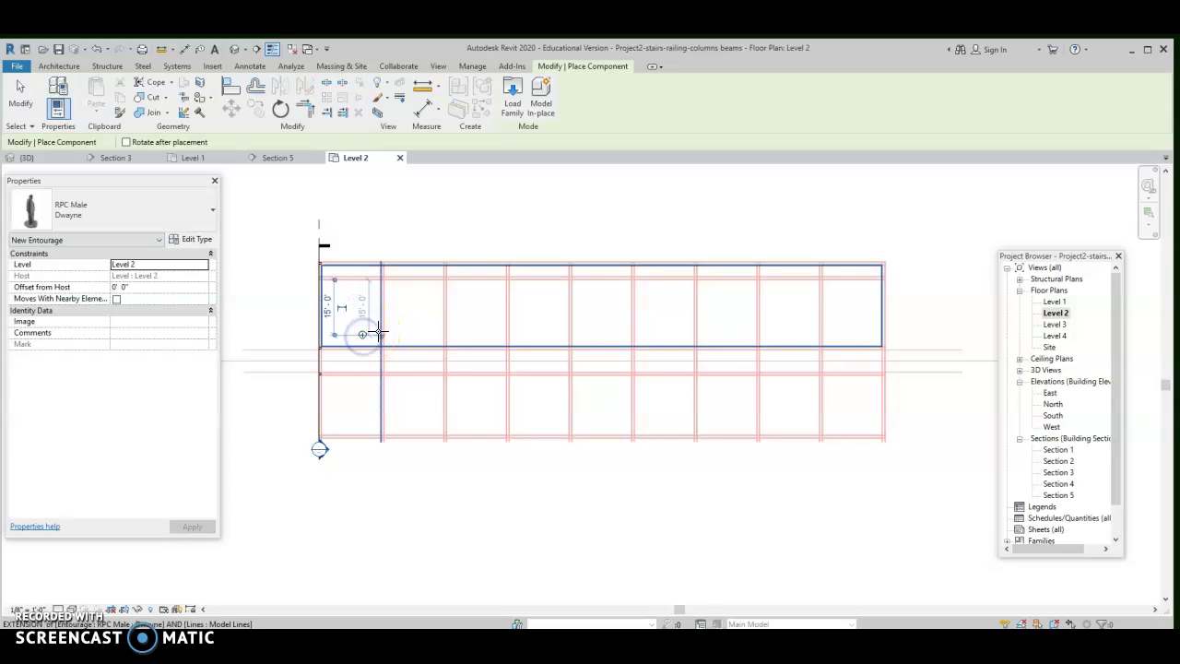
key("Escape")
key("Escape")
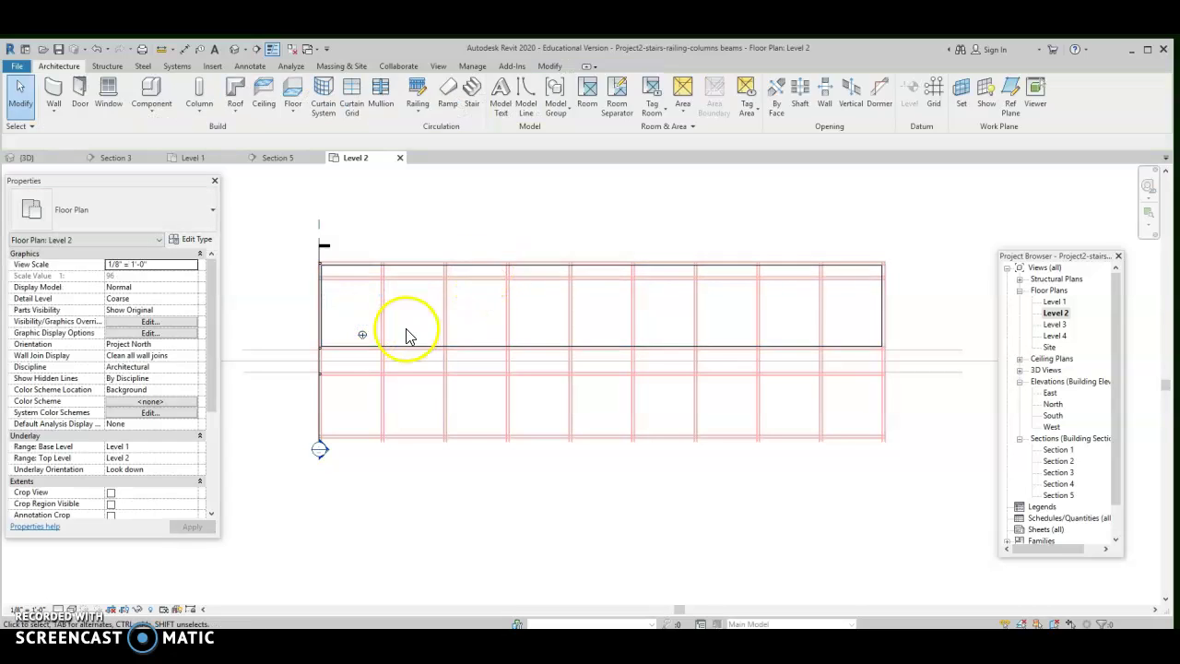
double_click(1057, 495)
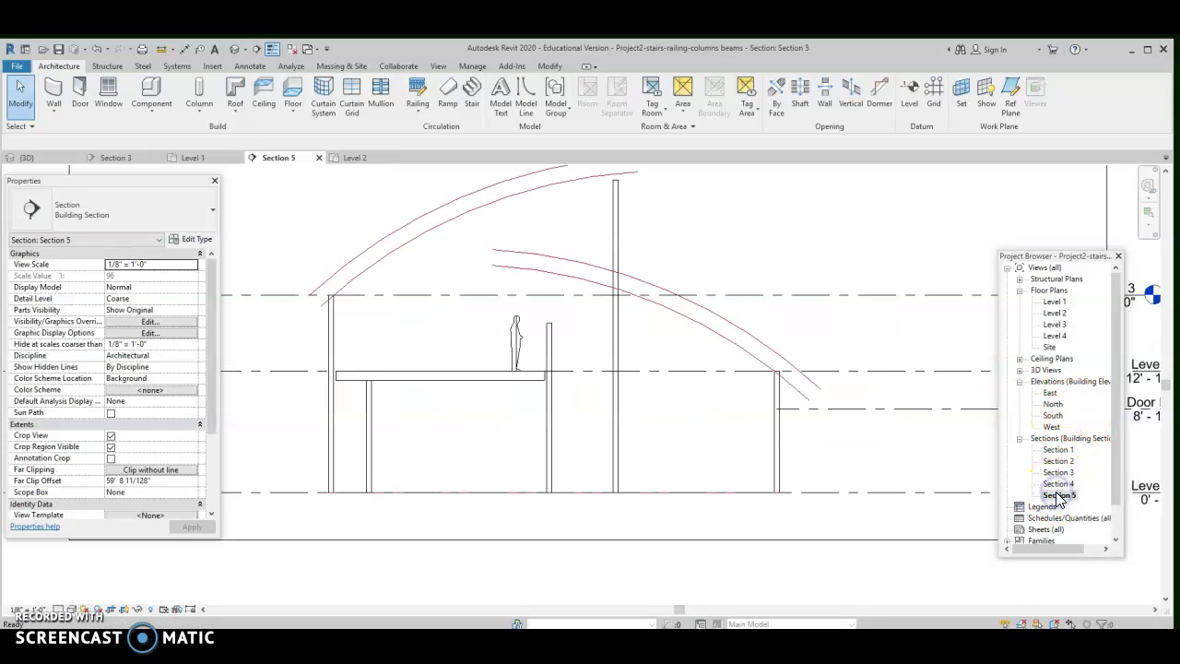
left_click(519, 339)
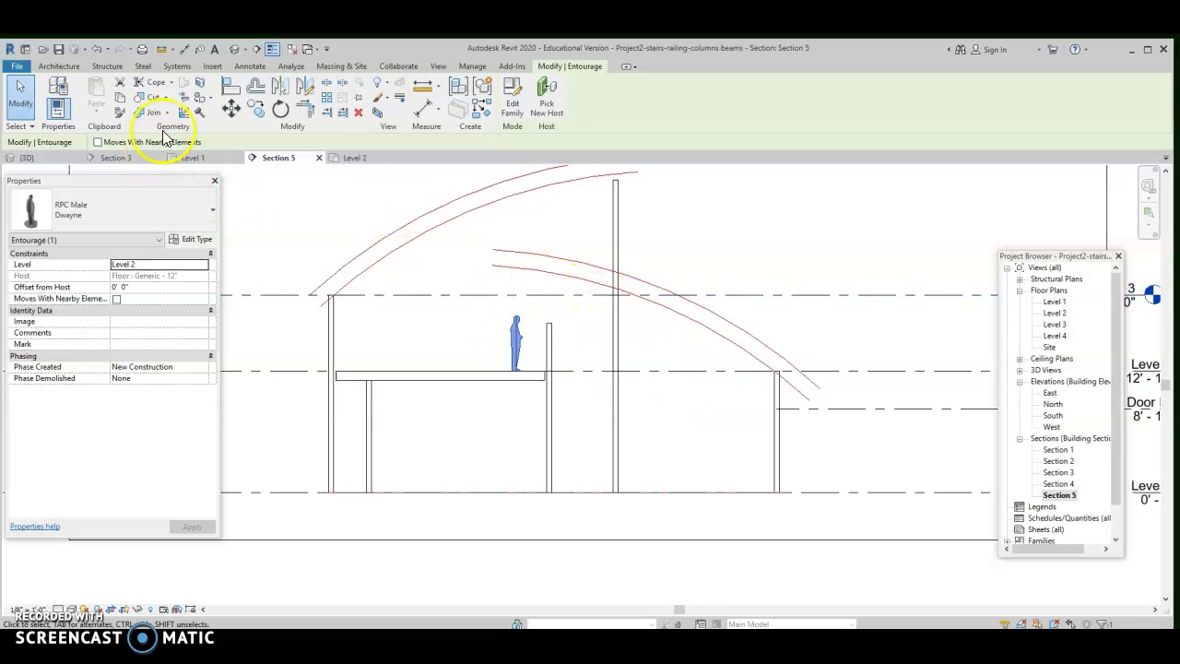
Draw a straight detail line from beside the figure down to the right column's base
left_click(241, 66)
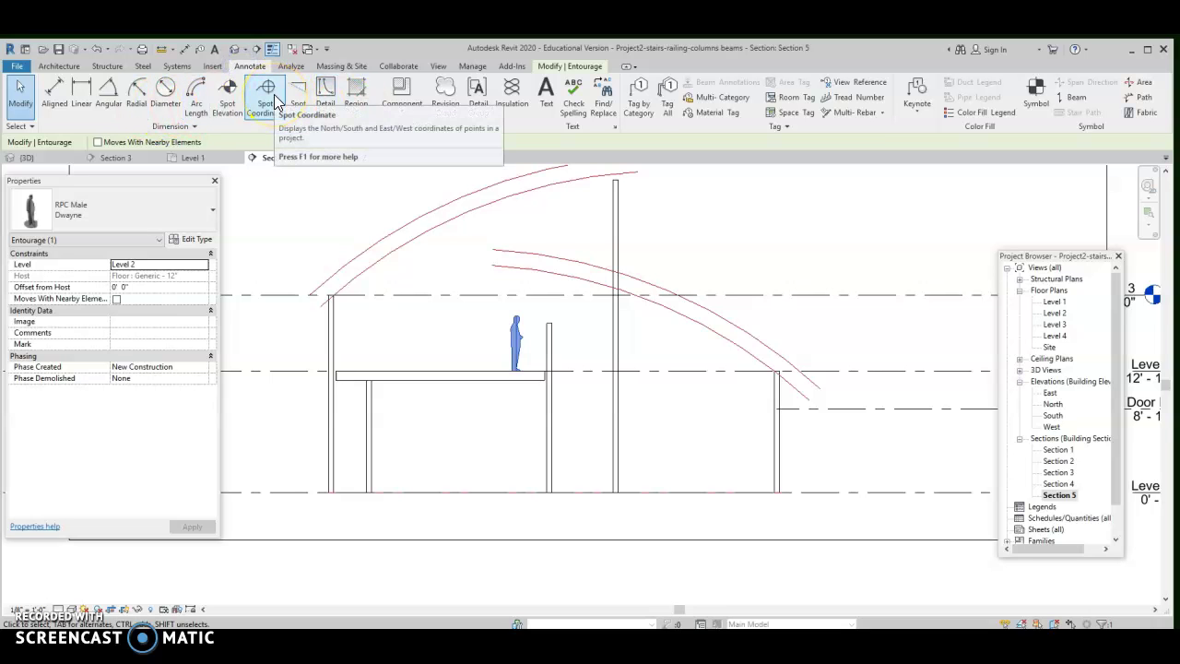
left_click(267, 92)
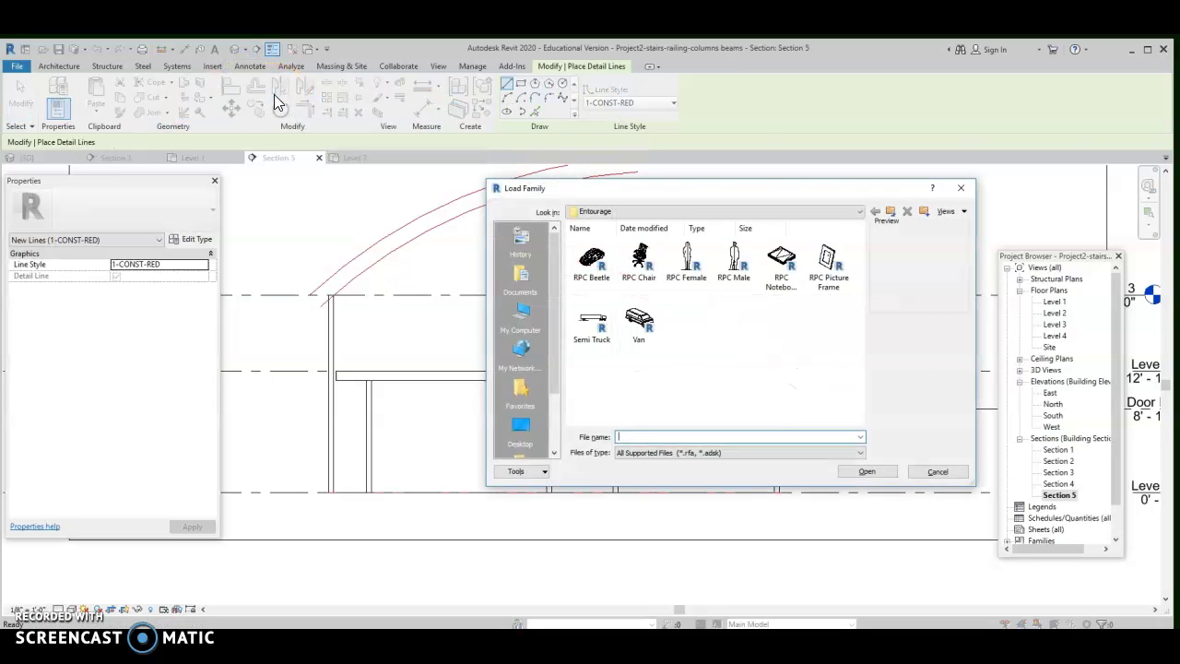
left_click(960, 187)
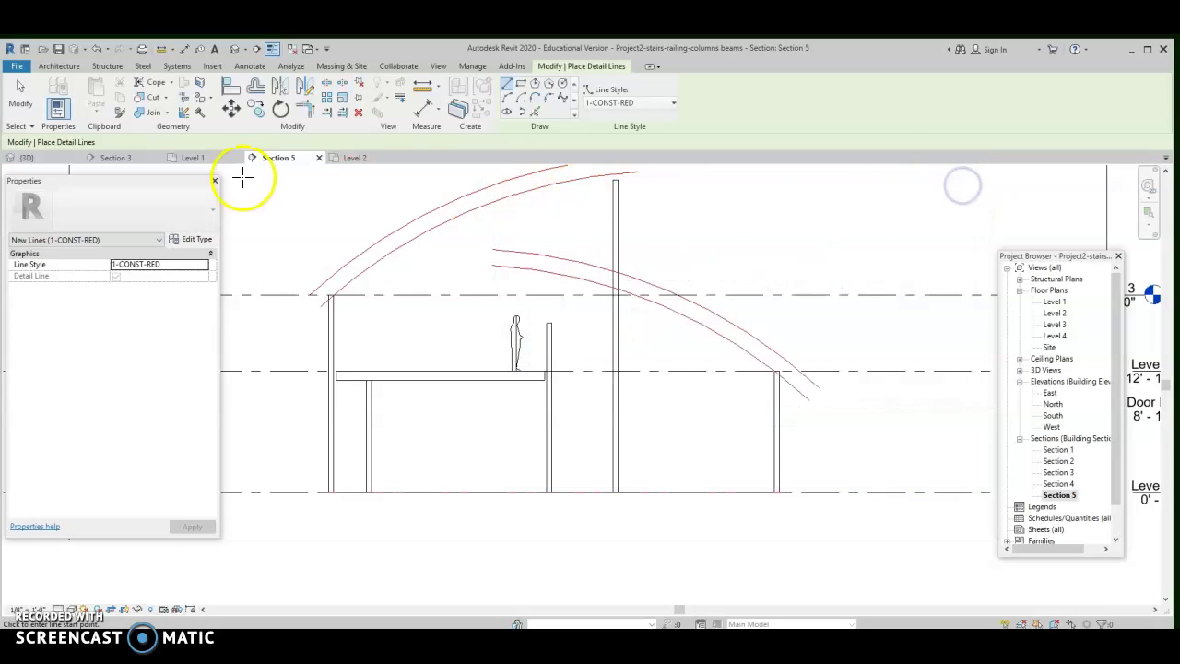
left_click(520, 181)
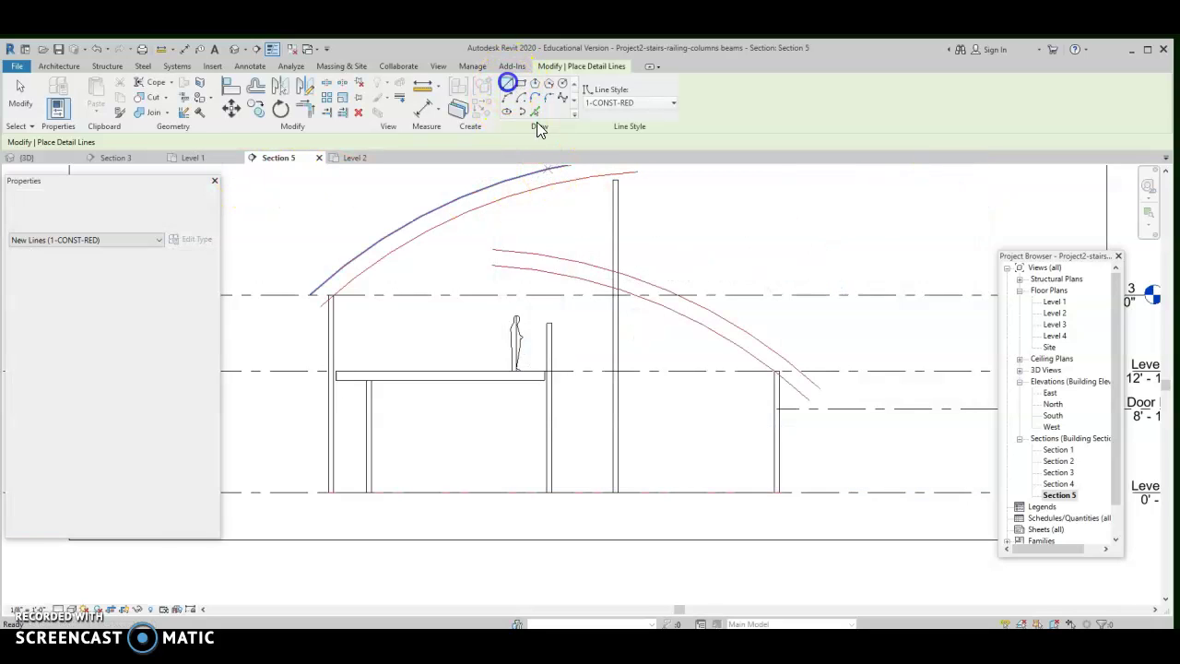
left_click(522, 318)
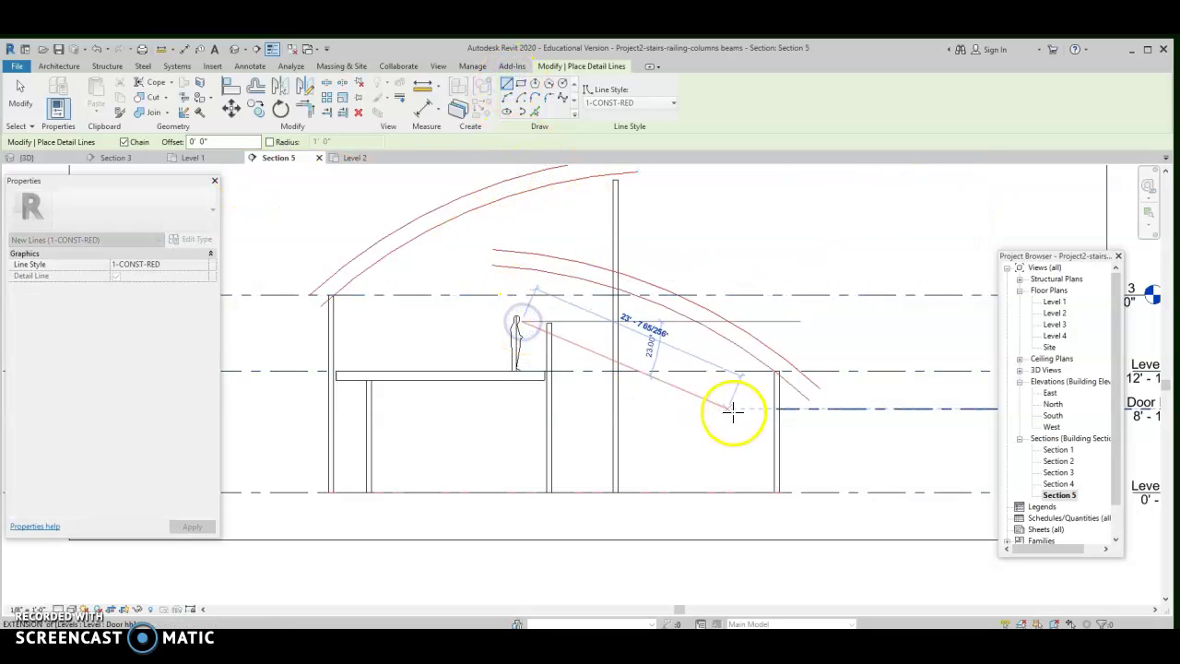
left_click(765, 474)
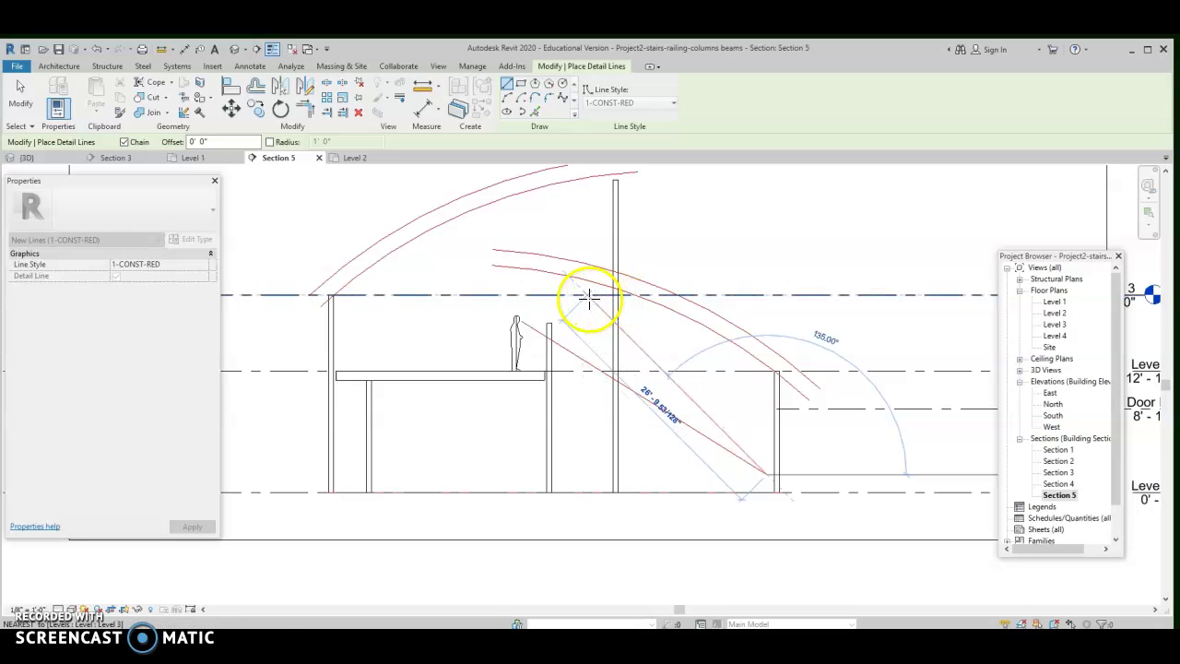
key("Escape")
key("Escape")
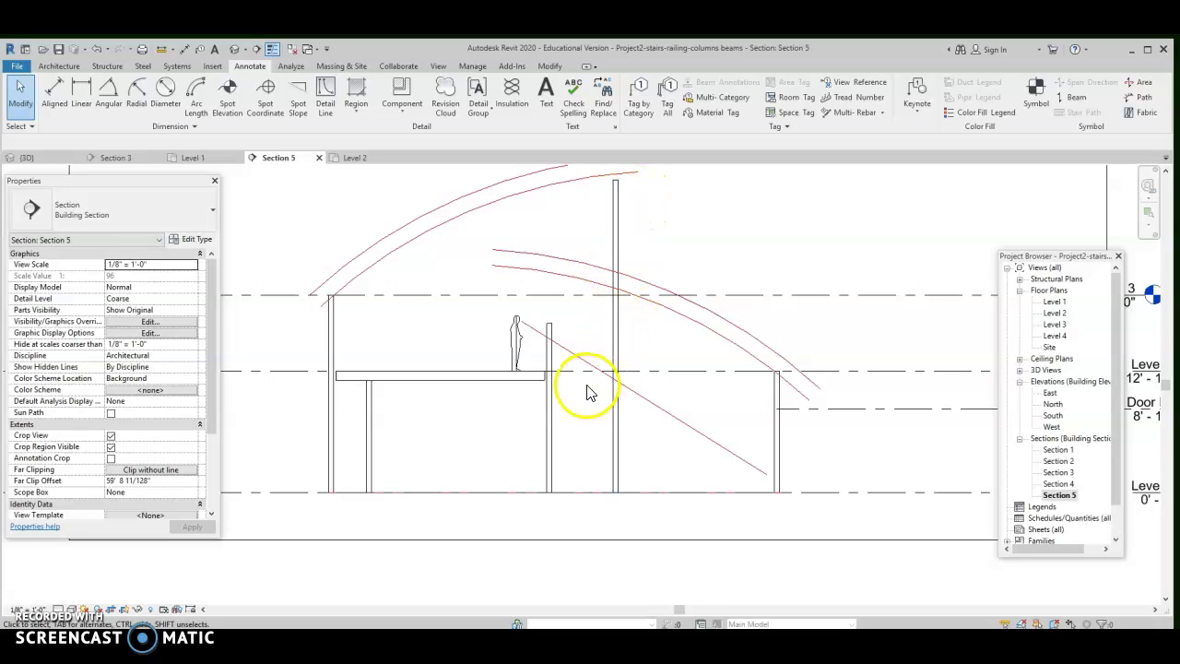
Recentre Section 5 and select the upper right roof curve
scroll(542, 337, "down", 2)
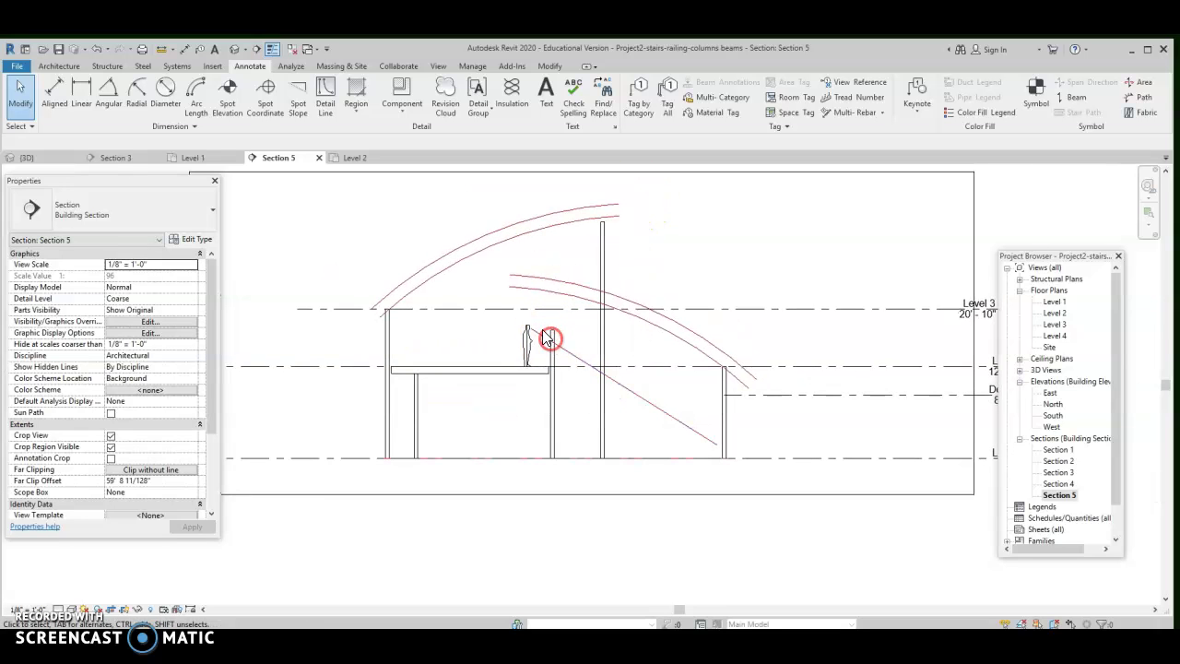
middle_click_drag(508, 295, 526, 369)
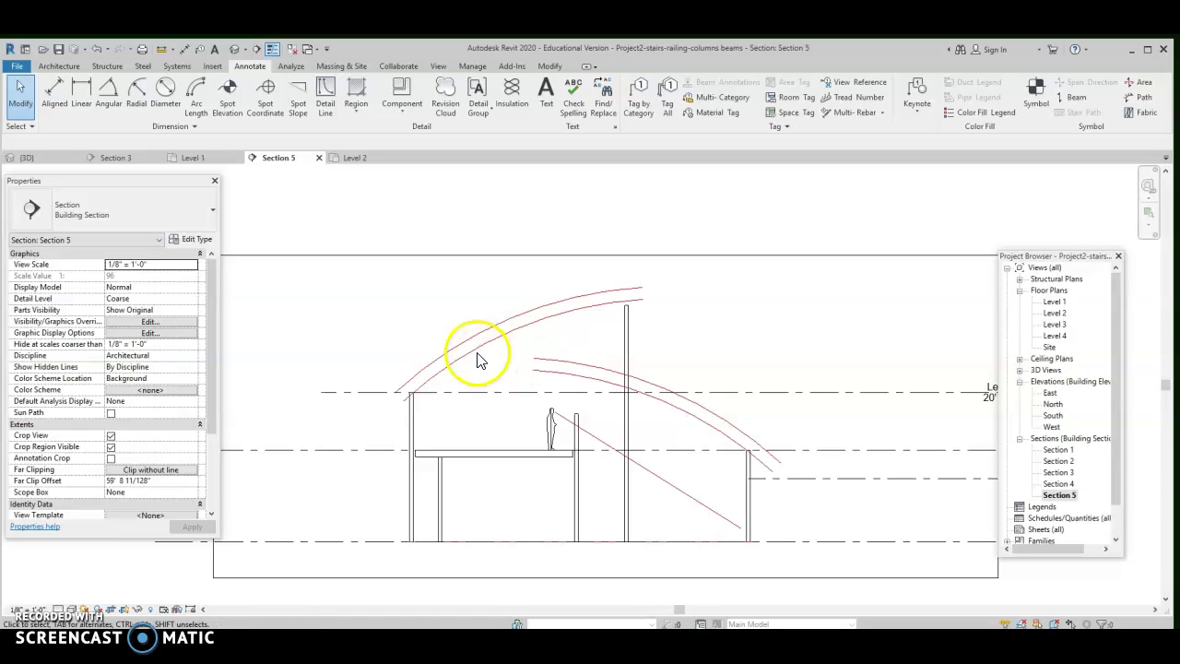
left_click(803, 487)
scroll(802, 488, "up", 2)
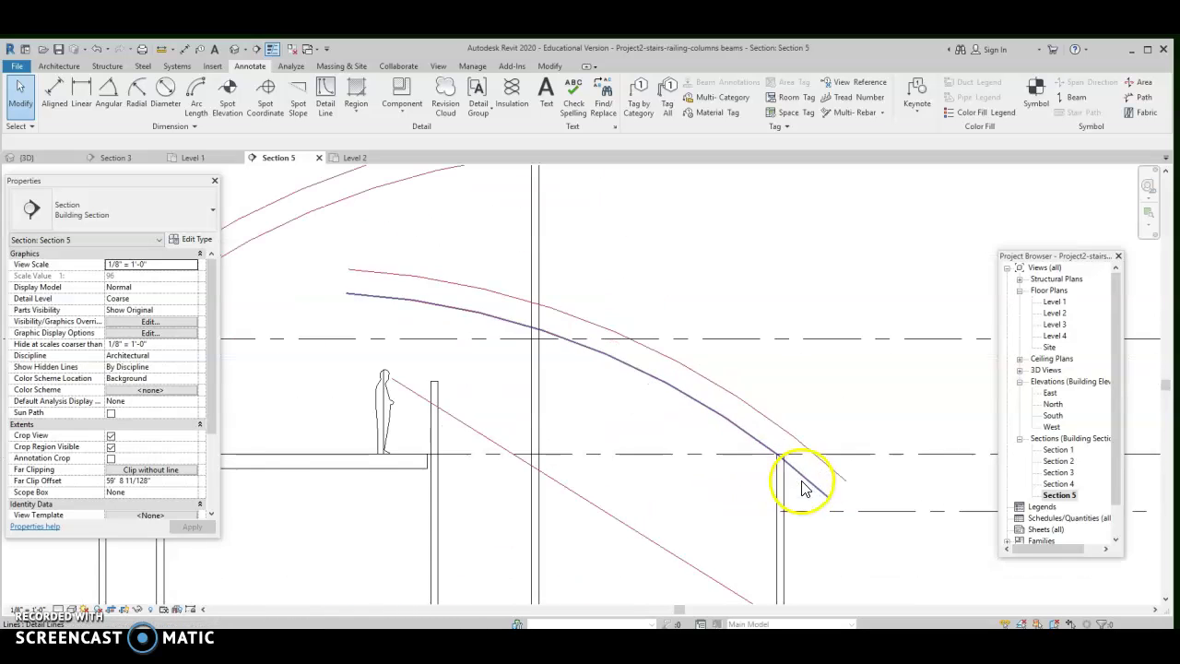
left_click(705, 383)
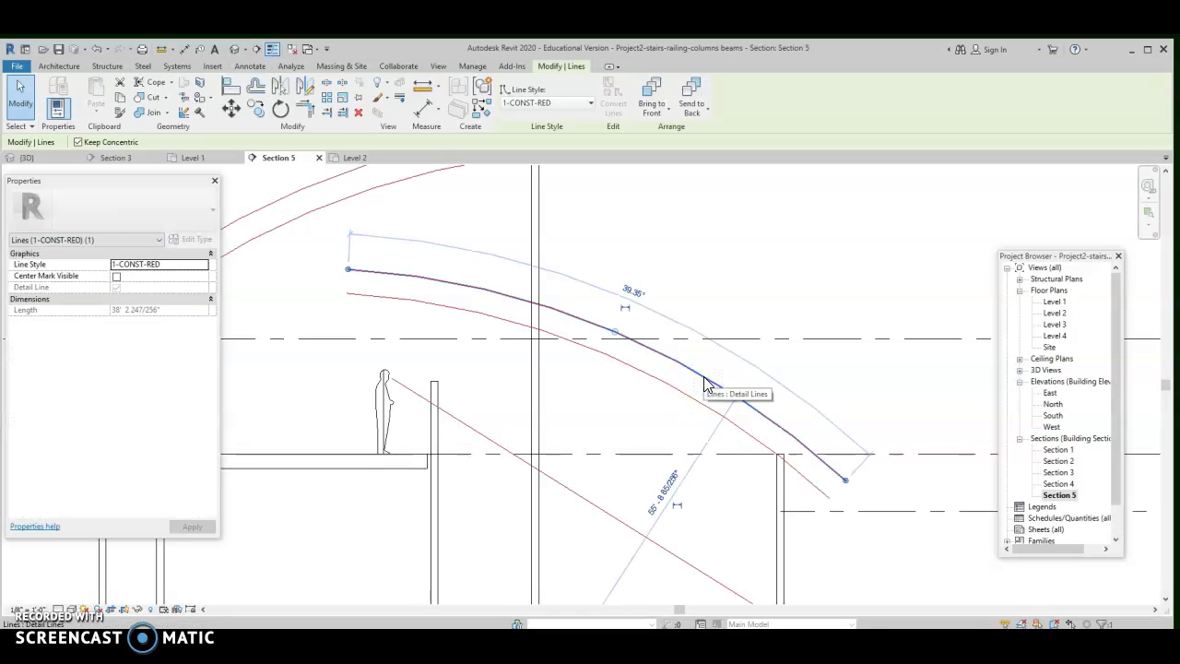
left_click_drag(658, 352, 625, 362)
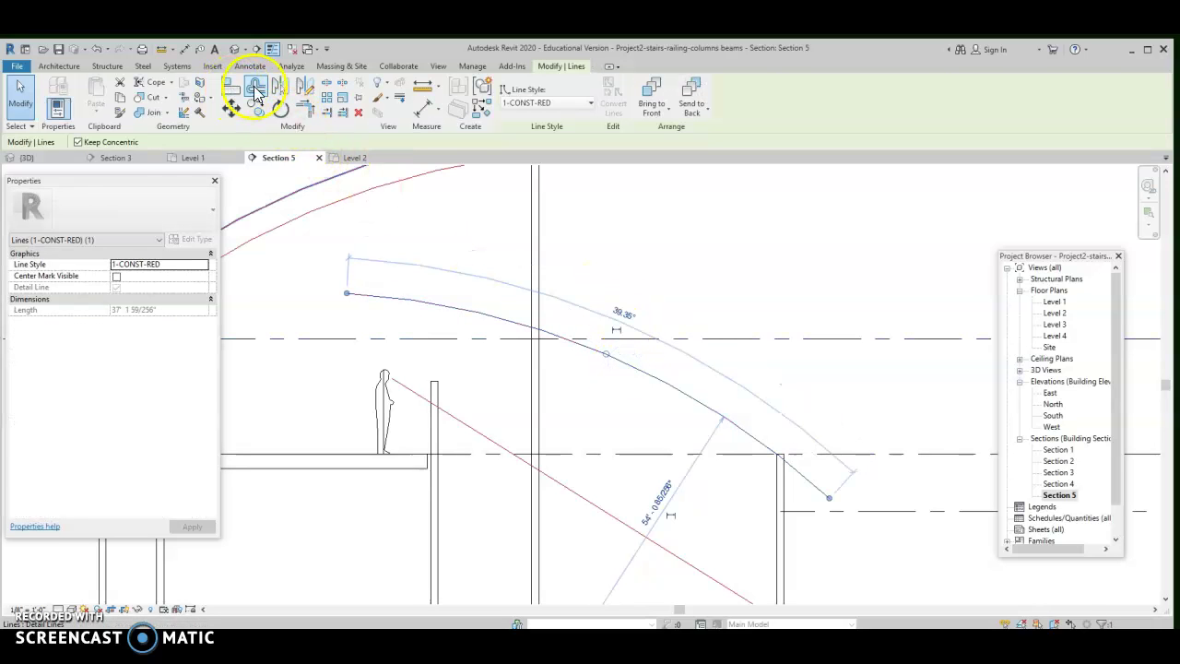
Create a 1' 2" offset copy of the right roof curve, undoing and redoing it
left_click(254, 85)
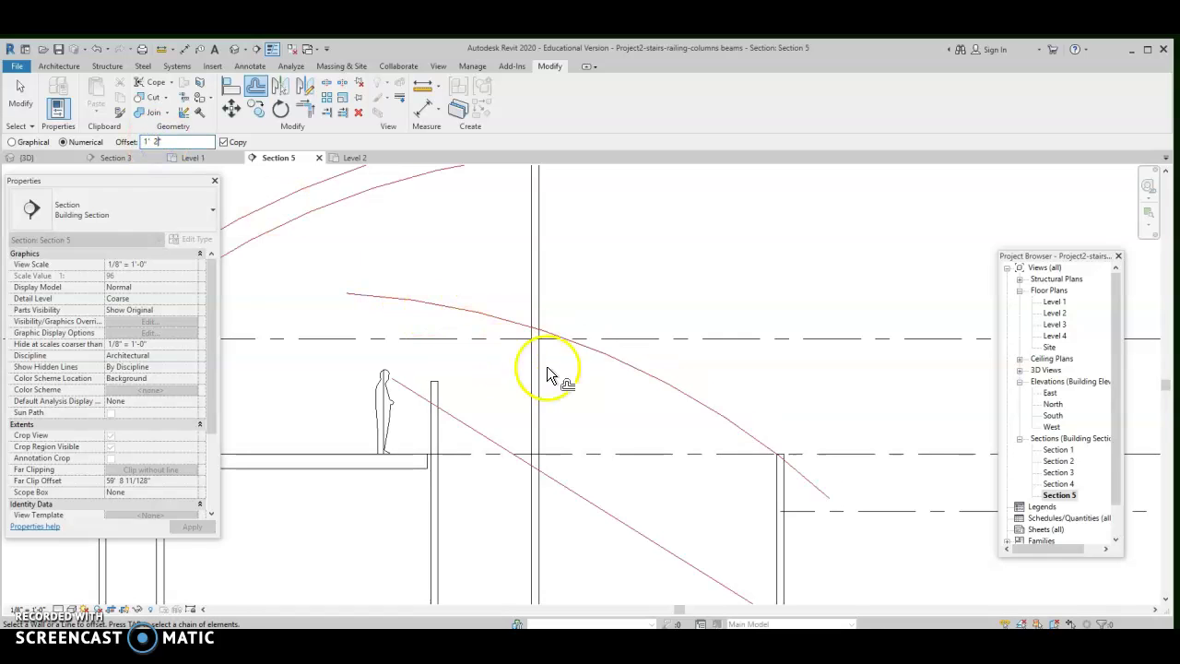
left_click(617, 359)
scroll(626, 284, "down", 3)
key("Escape")
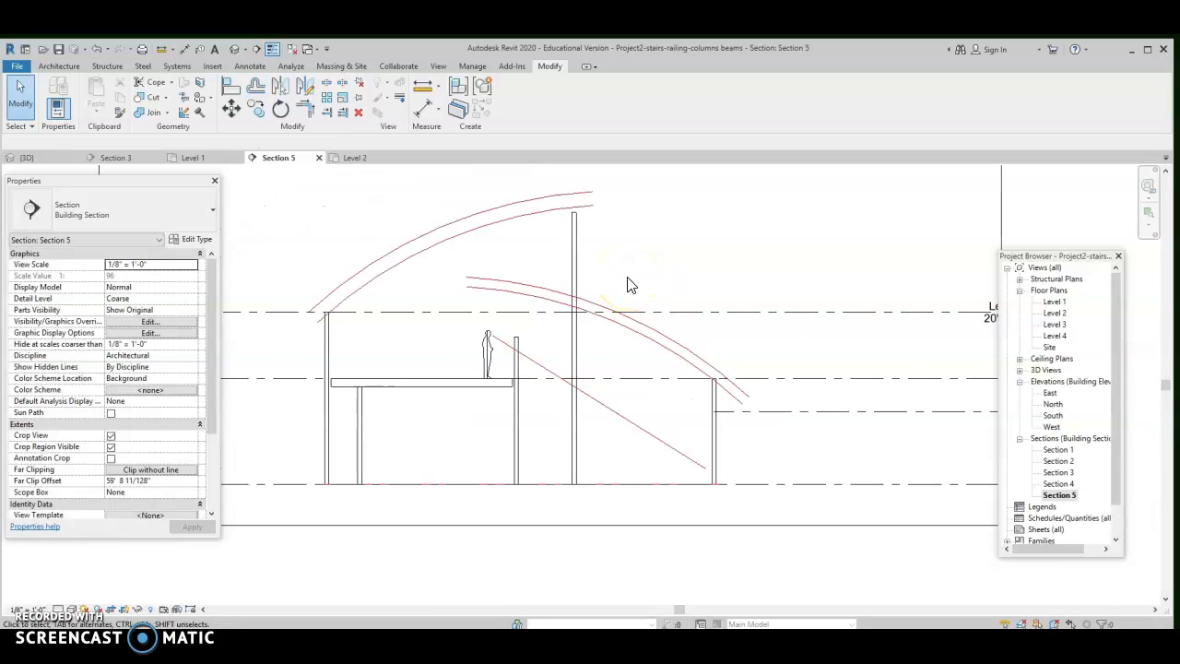
left_click(95, 49)
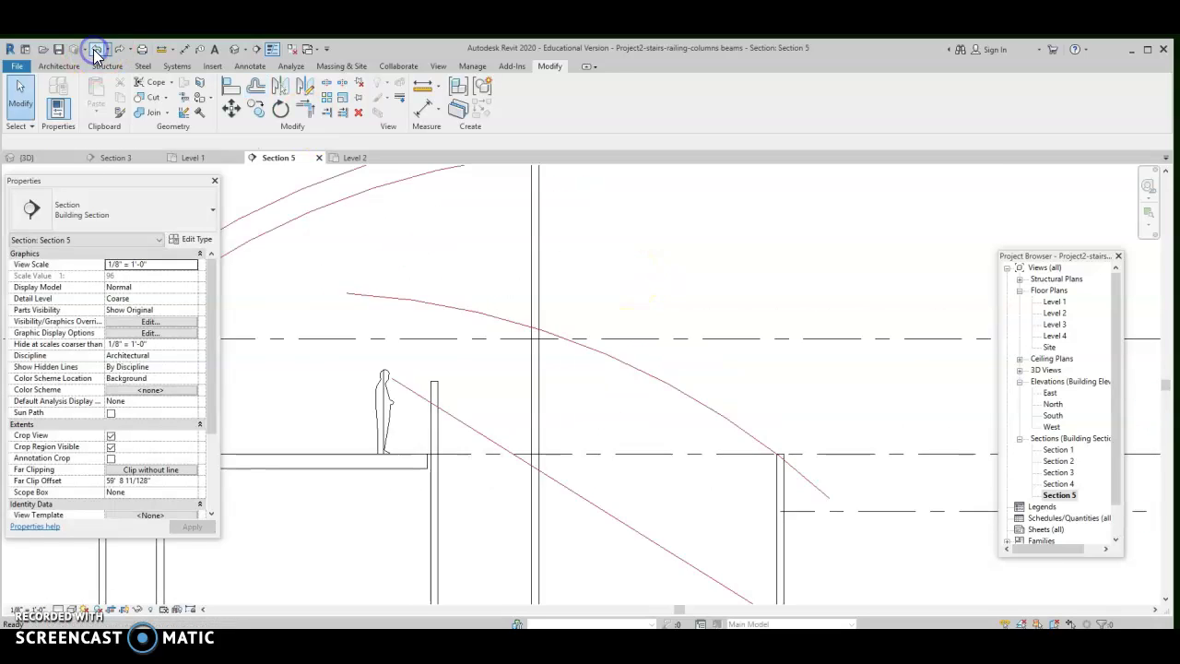
left_click(96, 50)
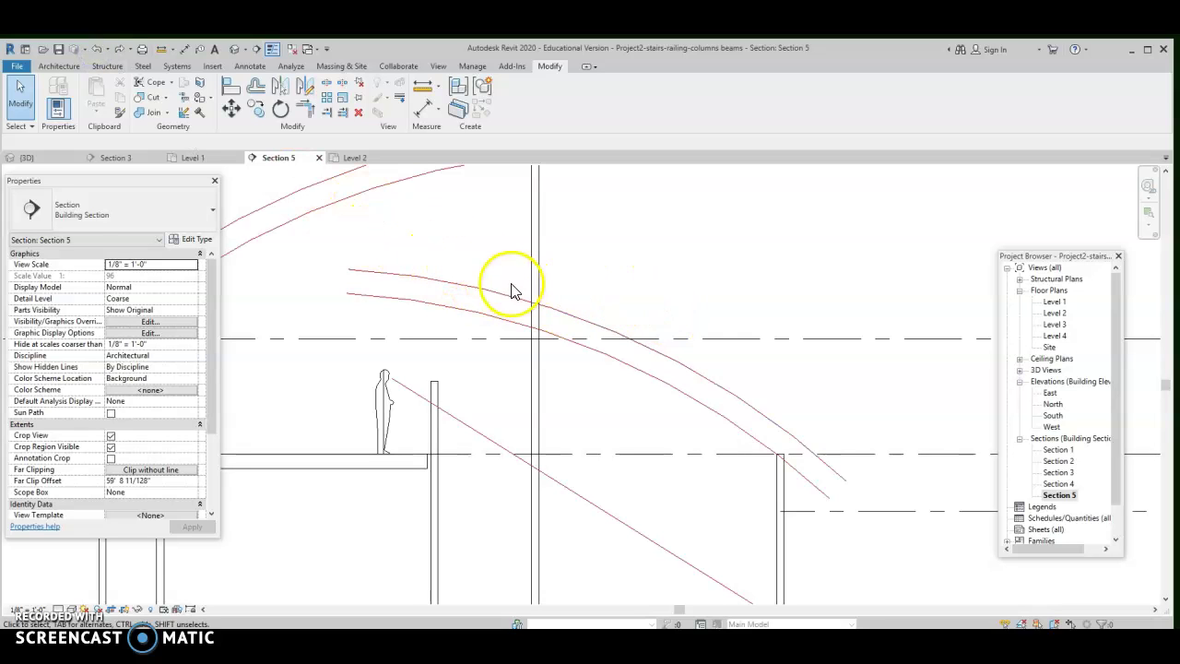
scroll(479, 301, "down", 1)
middle_click_drag(508, 292, 650, 377)
scroll(448, 329, "up", 3)
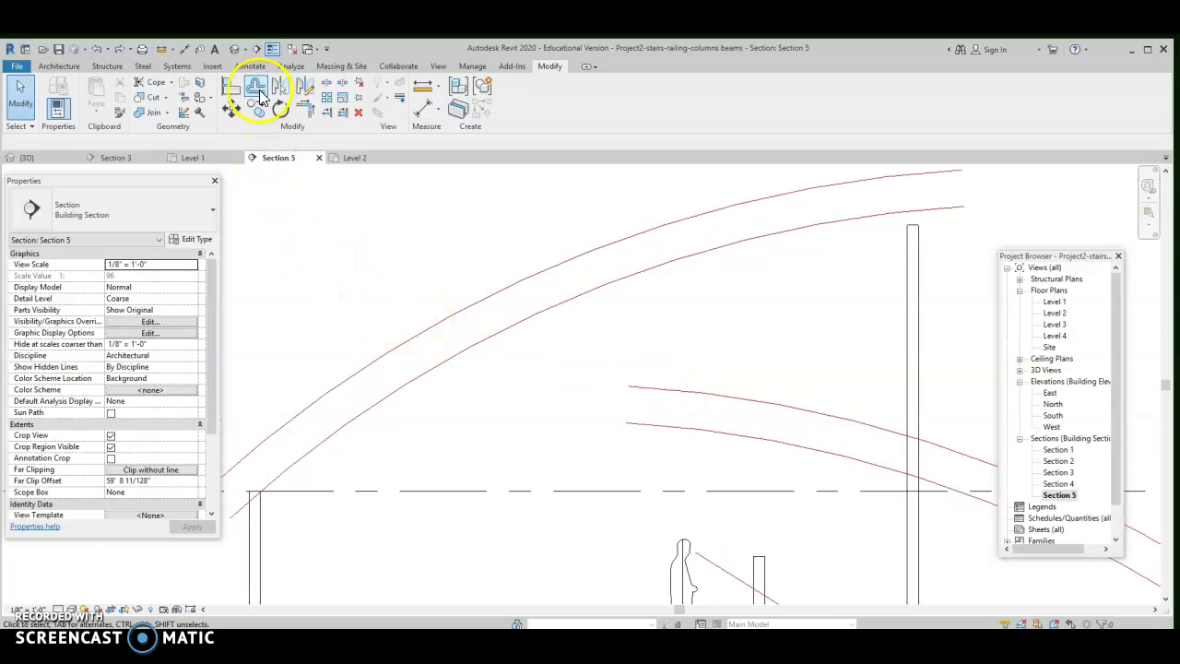
Offset-copy the upper and lower left roof arcs by 0' 4"
left_click(257, 90)
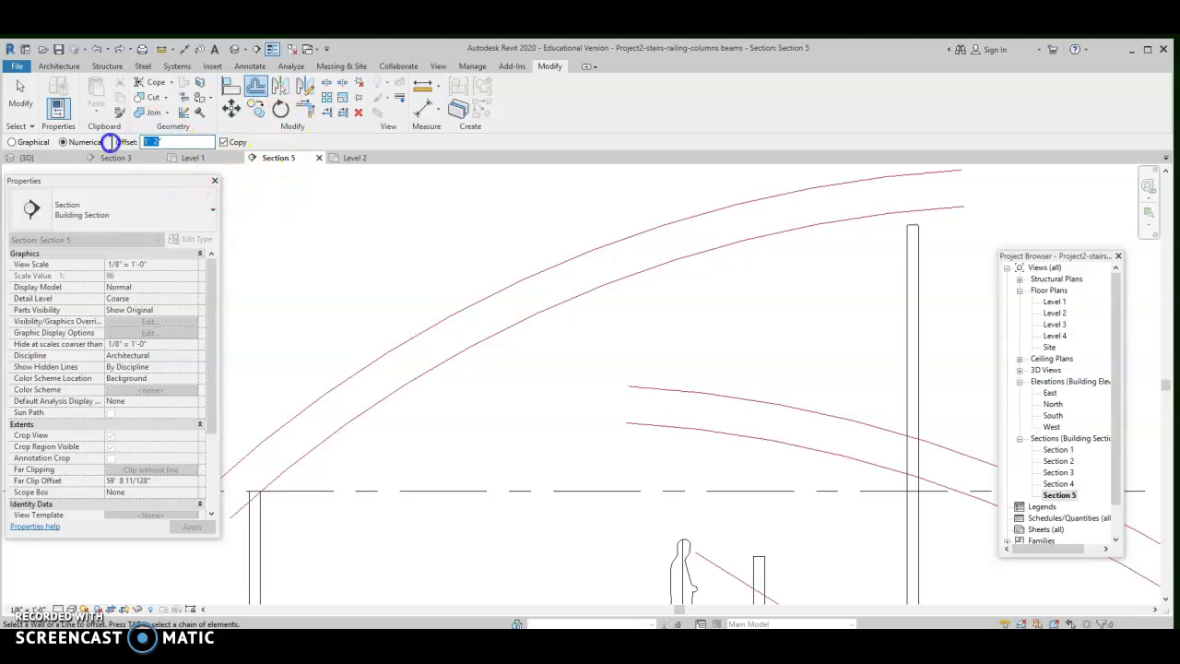
left_click(502, 286)
left_click(735, 402)
scroll(592, 337, "down", 1)
middle_click_drag(592, 337, 610, 362)
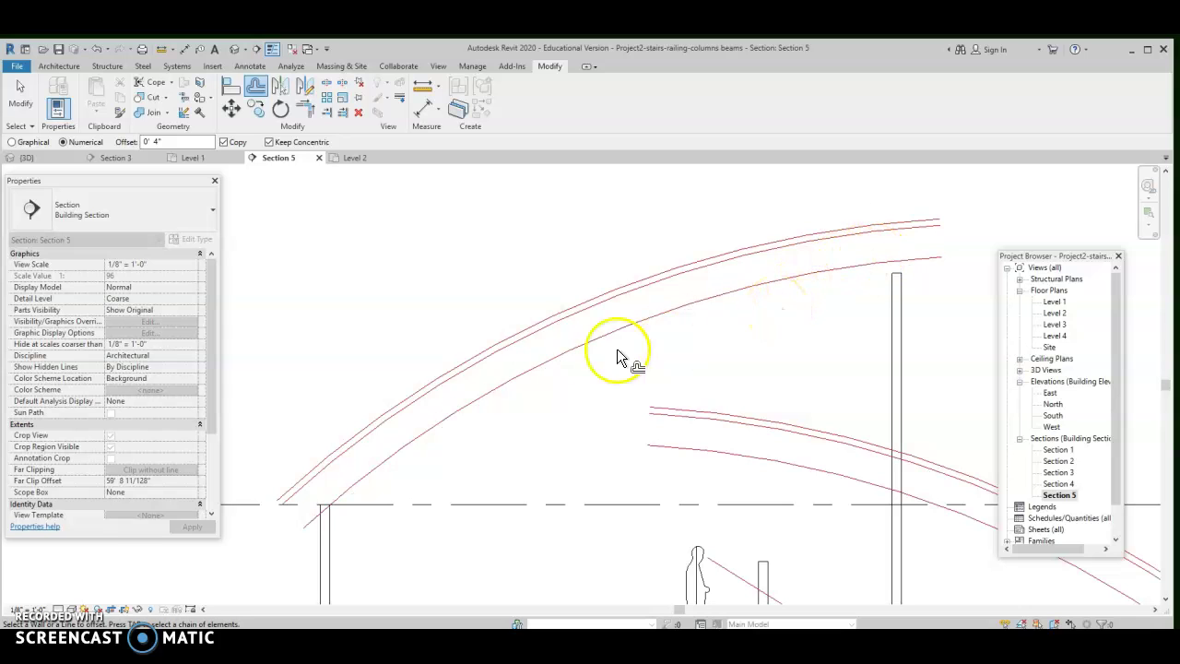
scroll(534, 359, "up", 1)
scroll(529, 363, "down", 1)
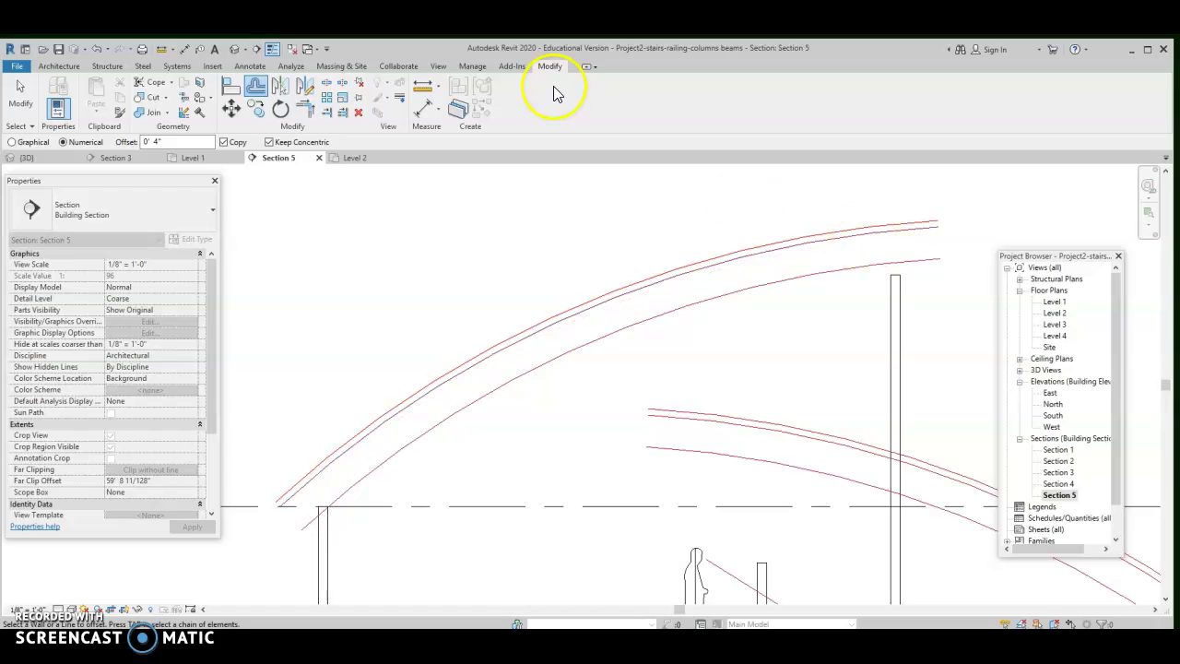
scroll(455, 297, "down", 2)
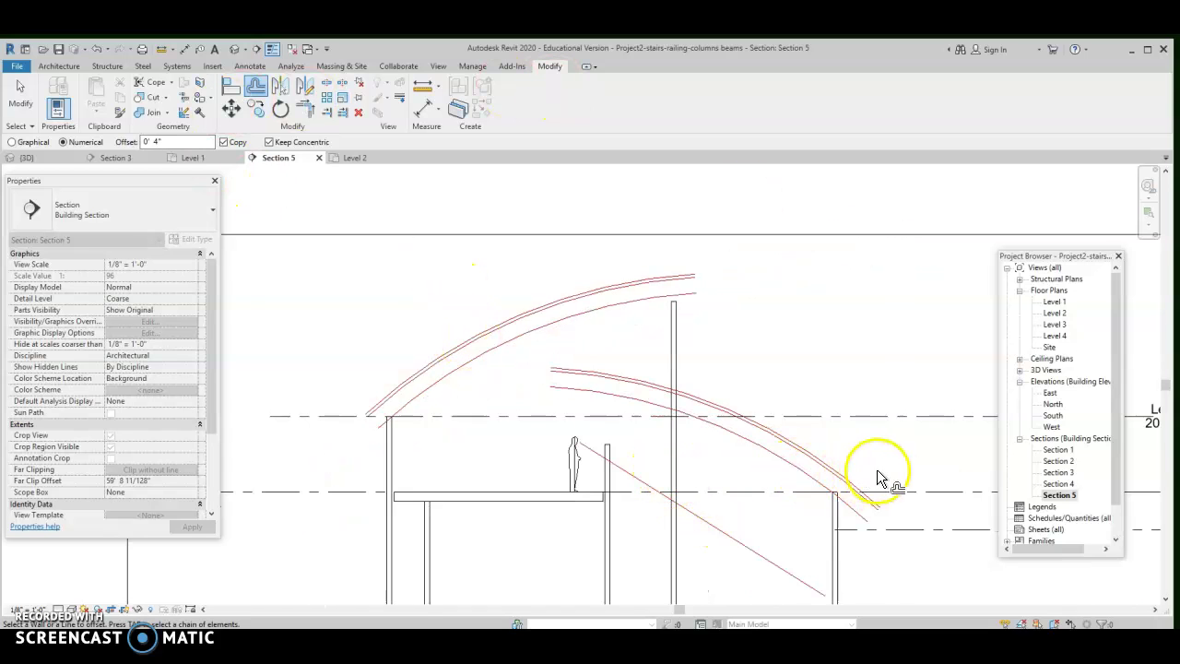
scroll(371, 418, "up", 2)
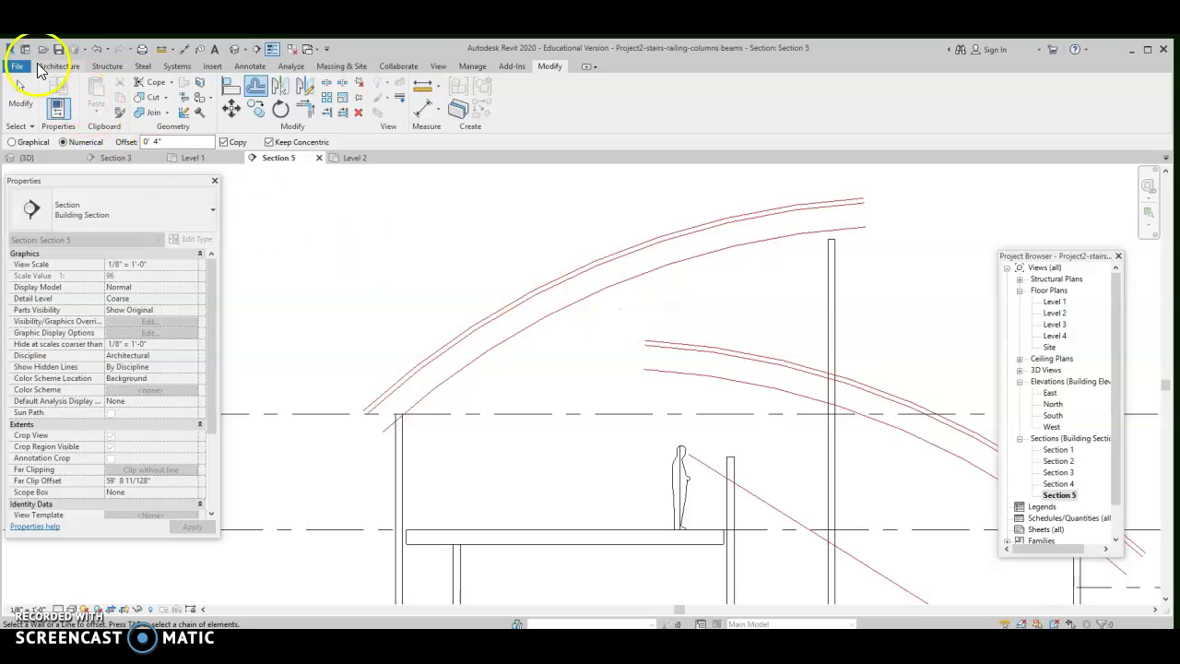
left_click(59, 67)
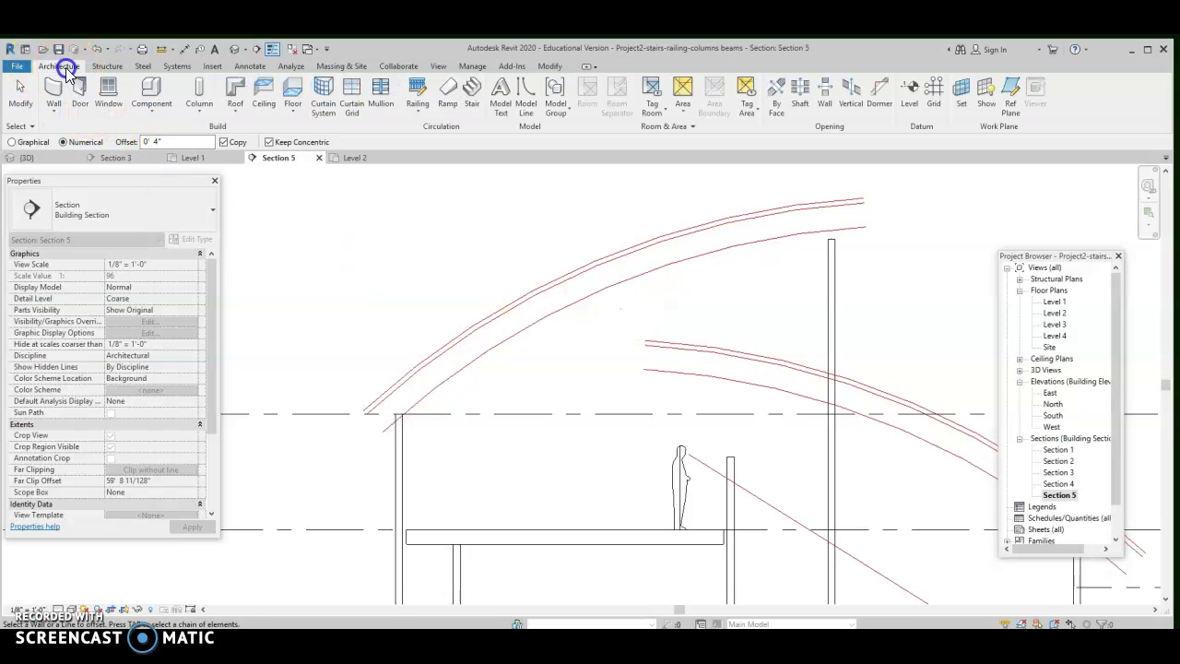
left_click(157, 113)
left_click(170, 161)
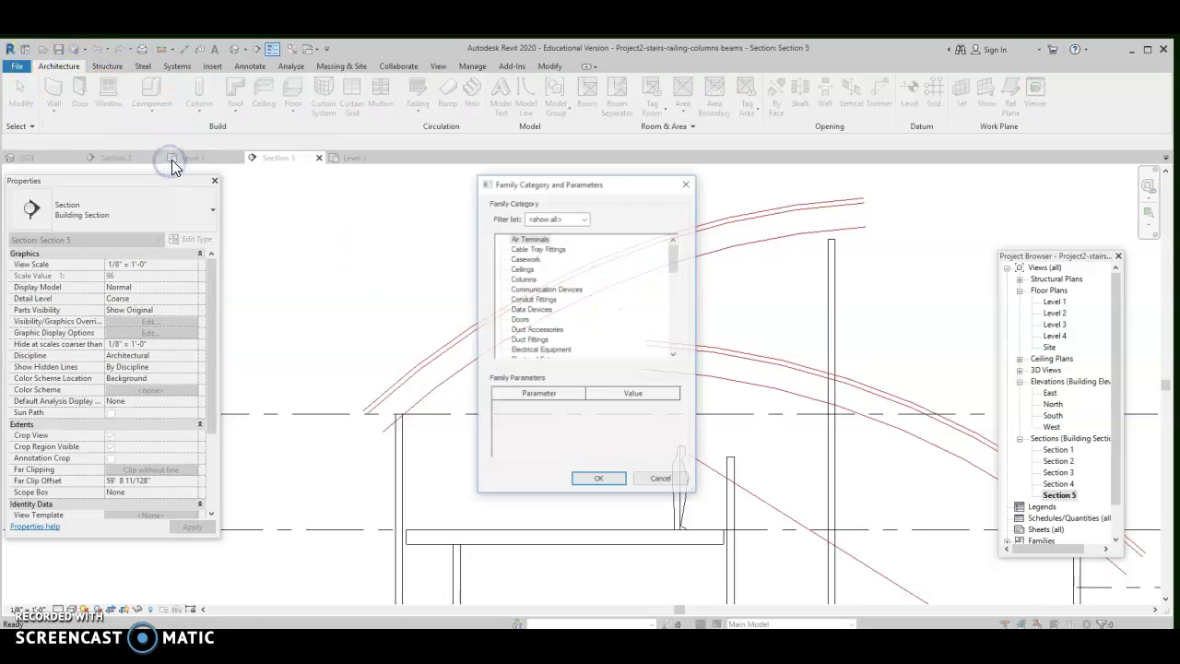
left_click_drag(674, 261, 654, 325)
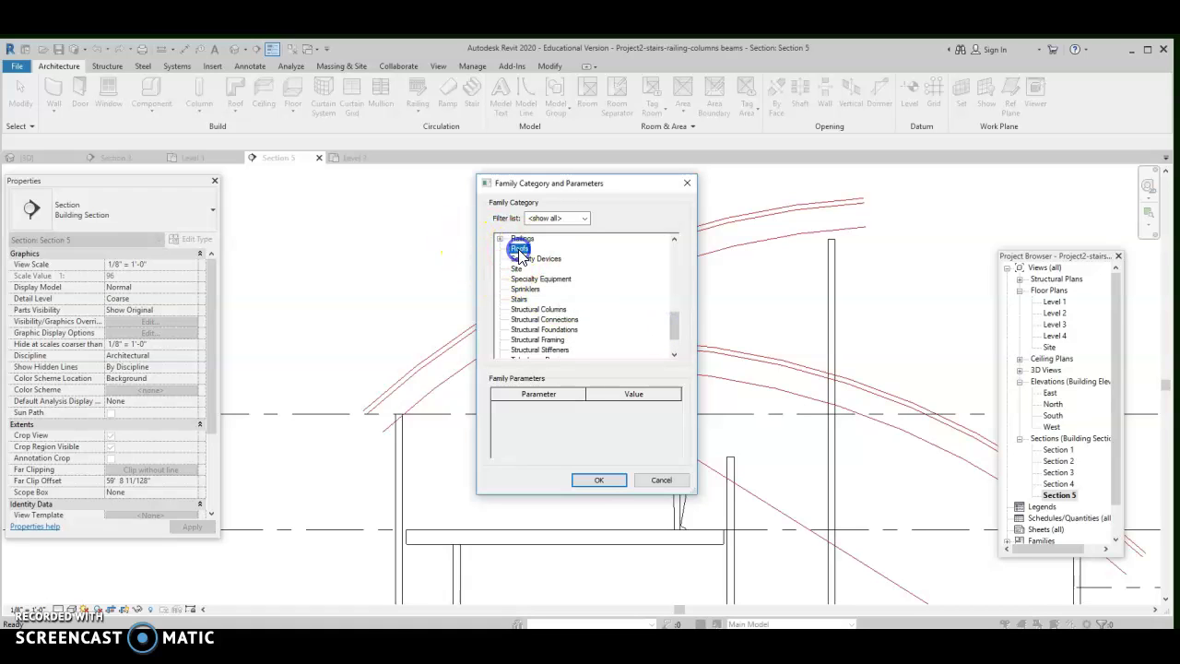
left_click(594, 481)
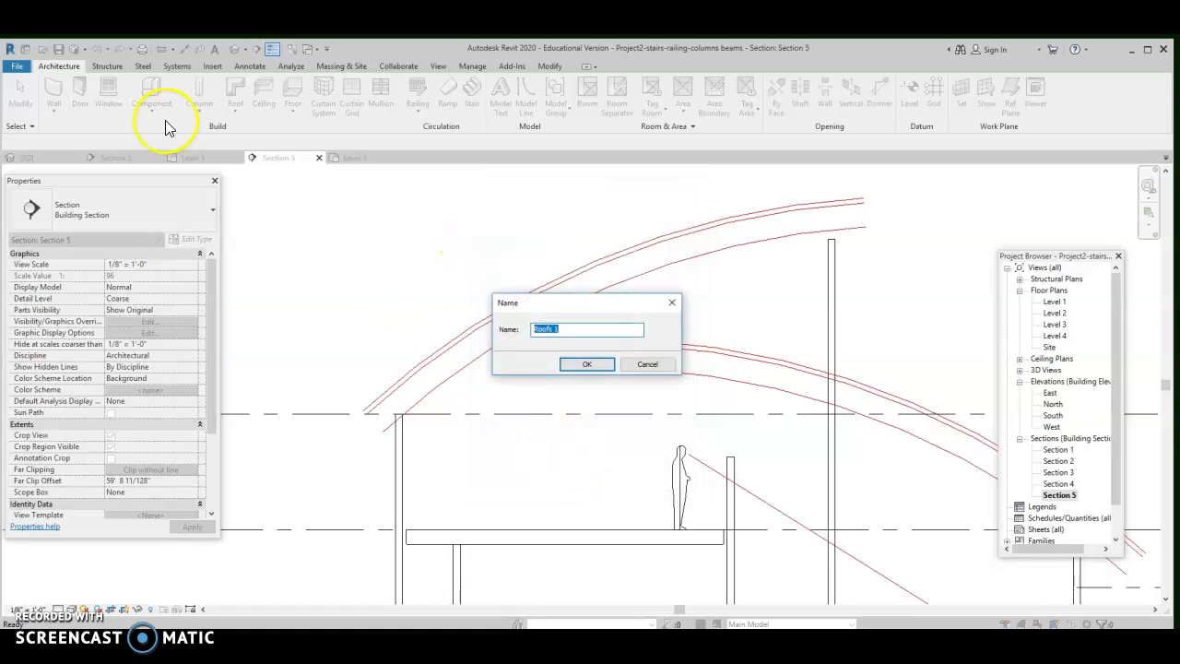
left_click(586, 363)
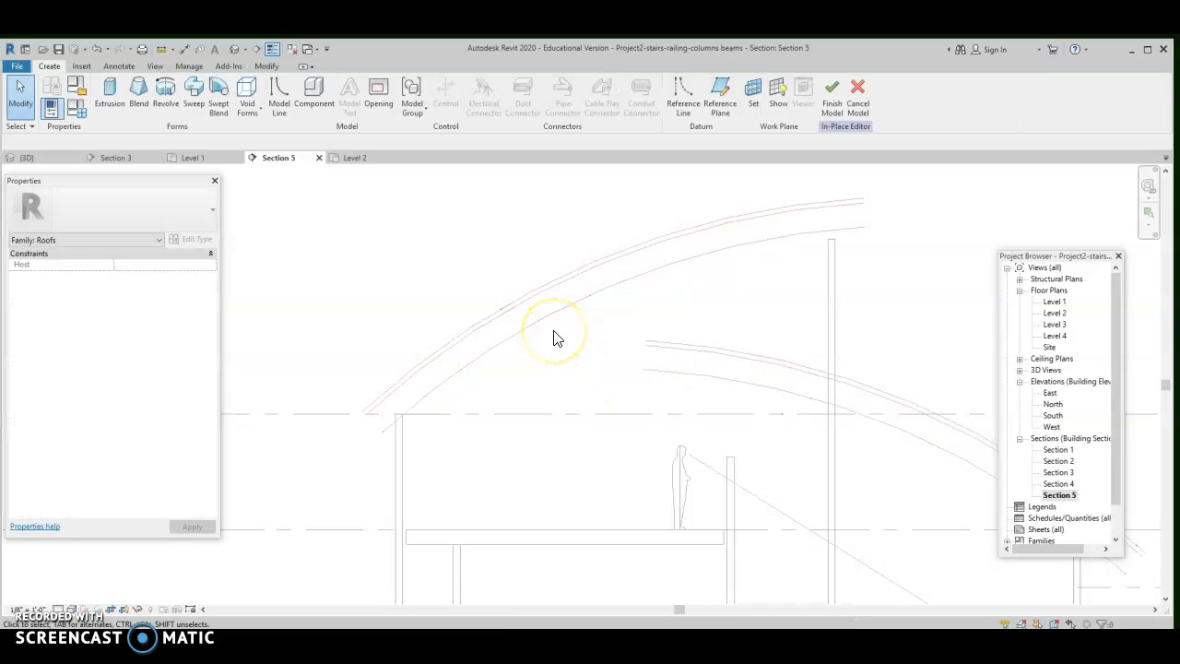
left_click(856, 88)
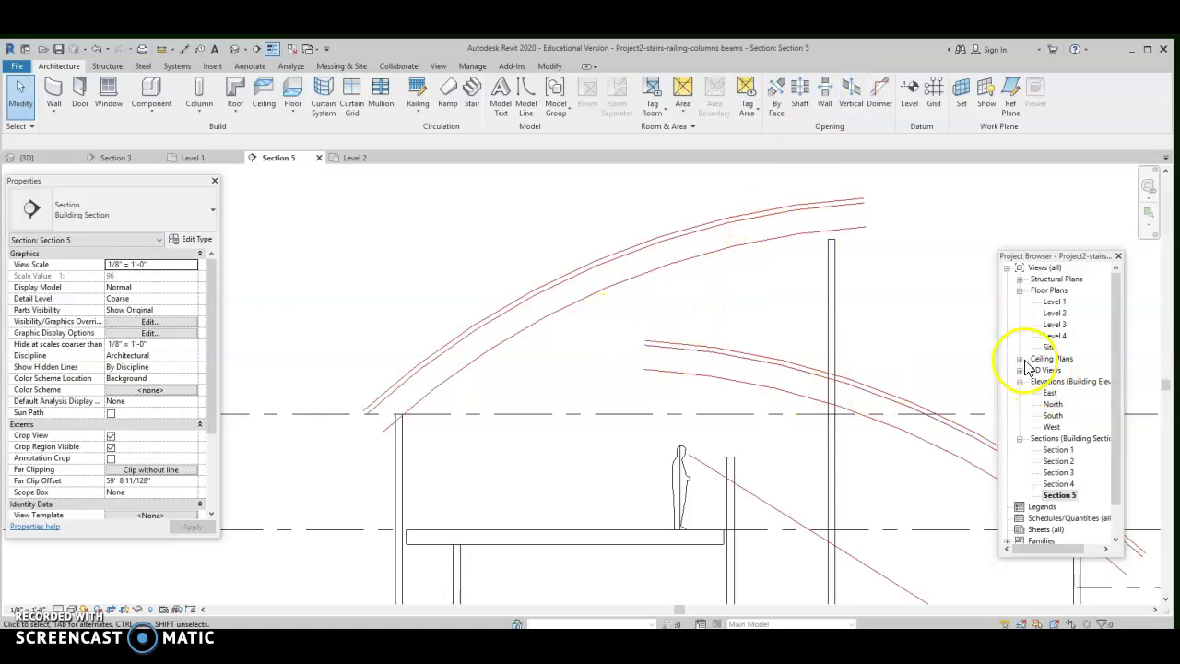
Open the Level 1 floor plan and select the reference plane
double_click(1053, 302)
scroll(620, 394, "down", 3)
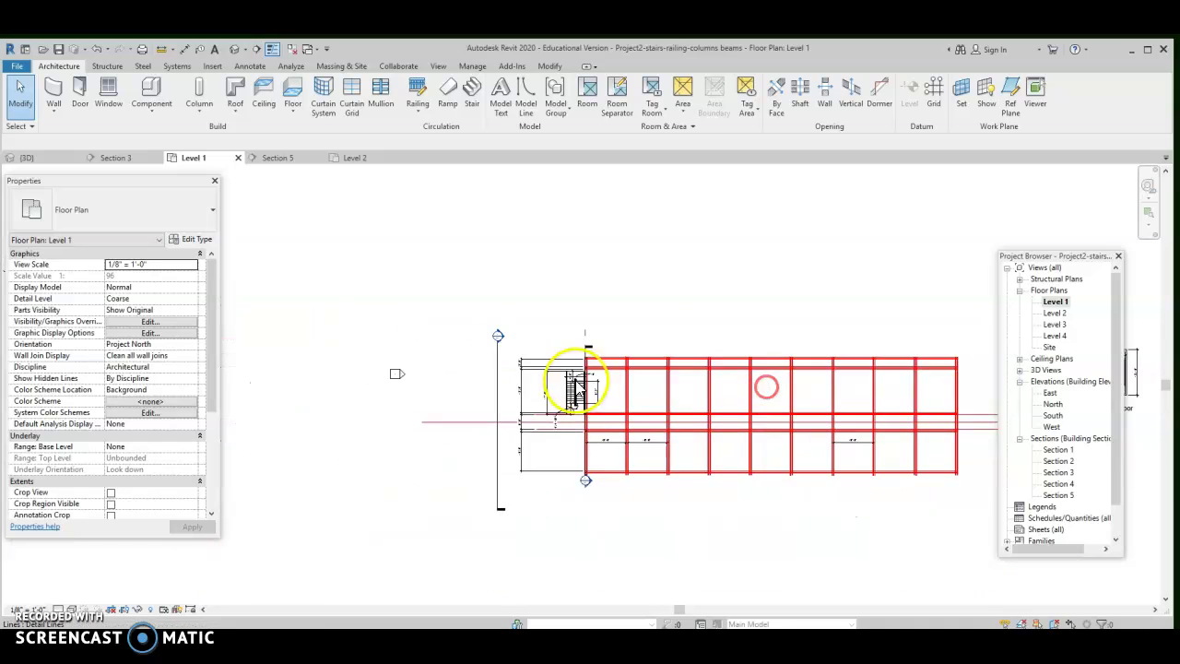
scroll(561, 381, "up", 4)
left_click(590, 277)
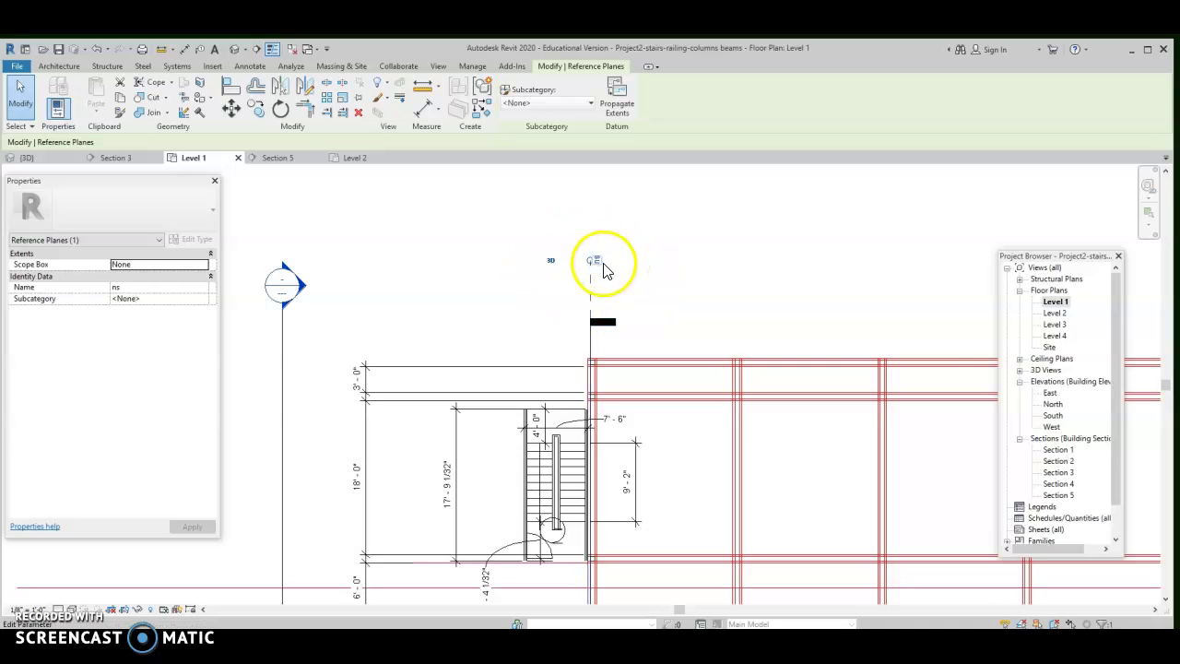
Open Section 5 and frame the roof arcs over the columns
double_click(1058, 494)
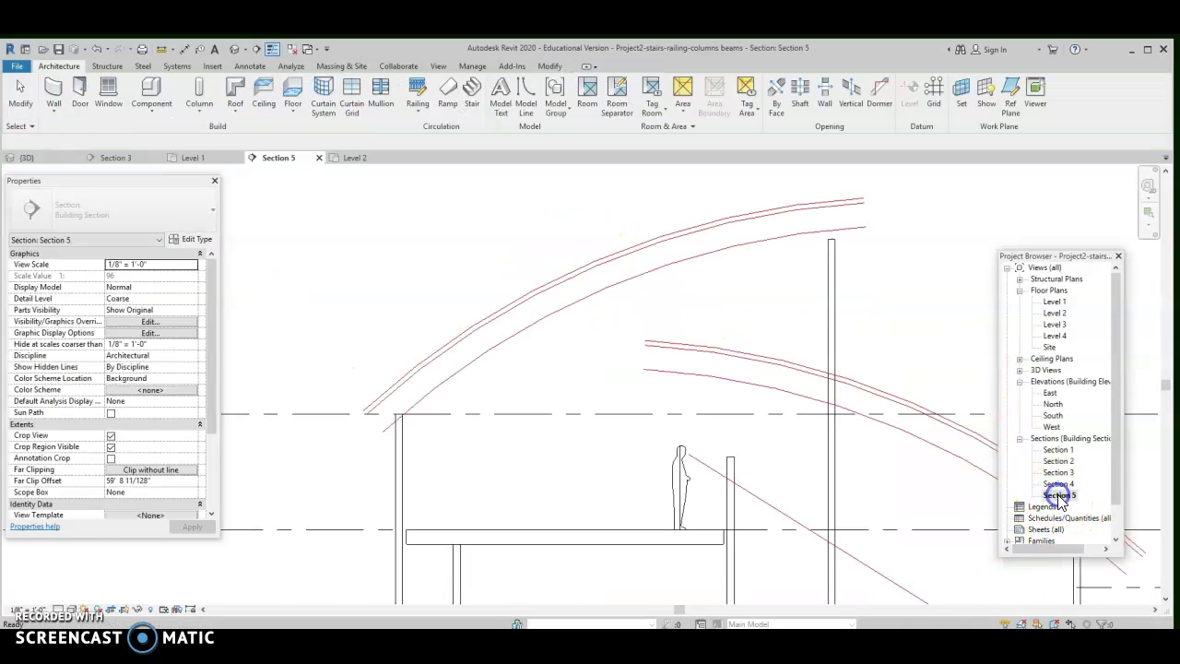
scroll(572, 368, "down", 1)
middle_click_drag(572, 368, 489, 414)
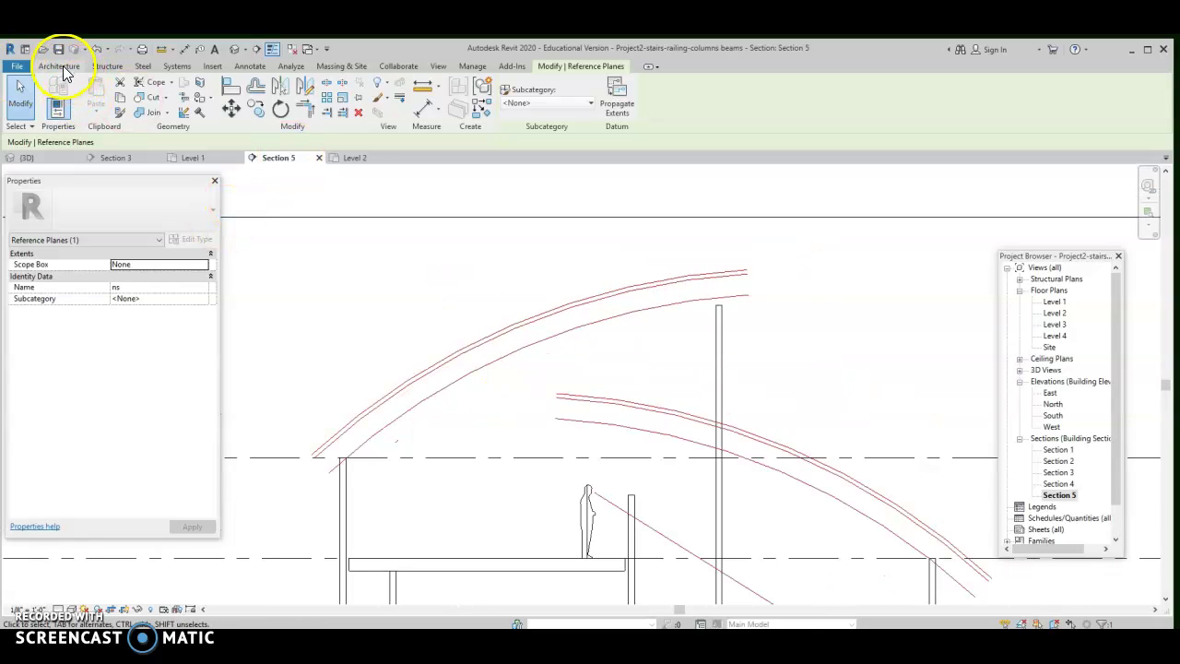
Create a new in-place model in the Roofs category with the default name
left_click(60, 66)
left_click(151, 109)
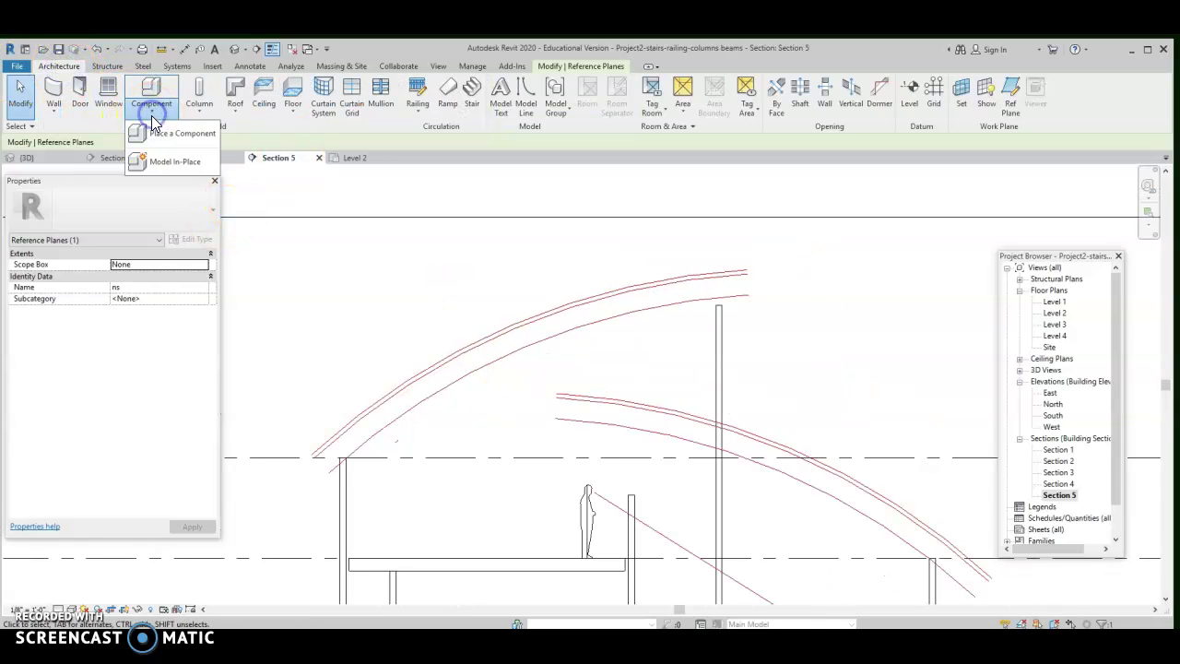
left_click(162, 163)
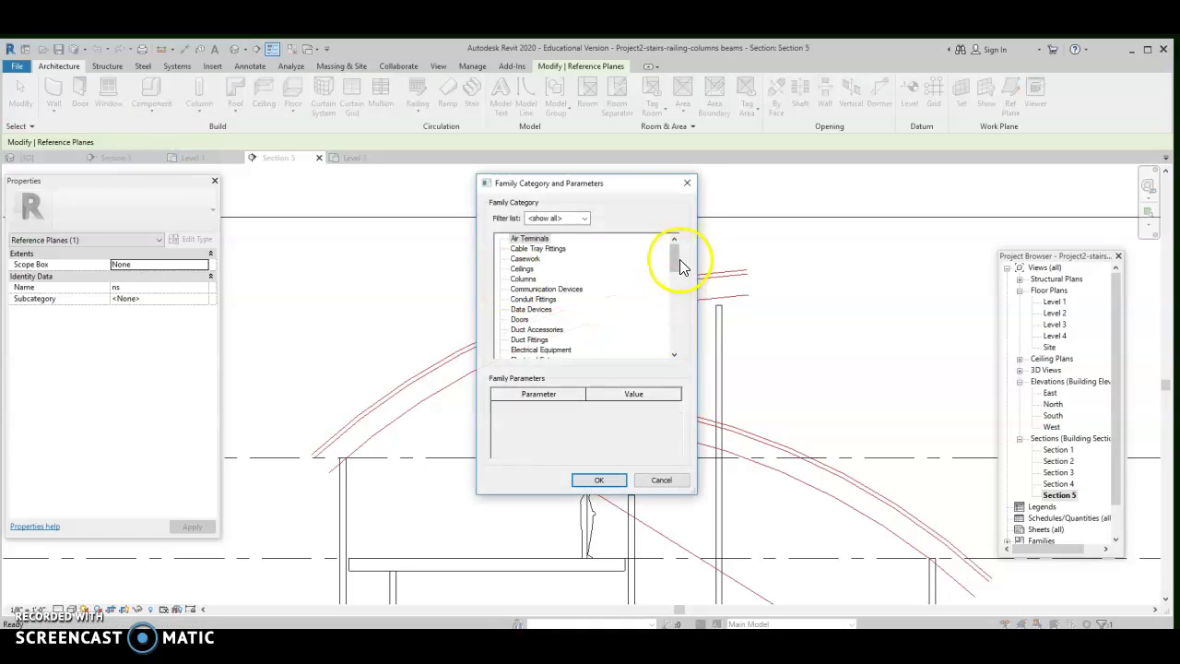
left_click_drag(678, 257, 676, 318)
left_click(522, 279)
left_click(585, 482)
left_click(580, 365)
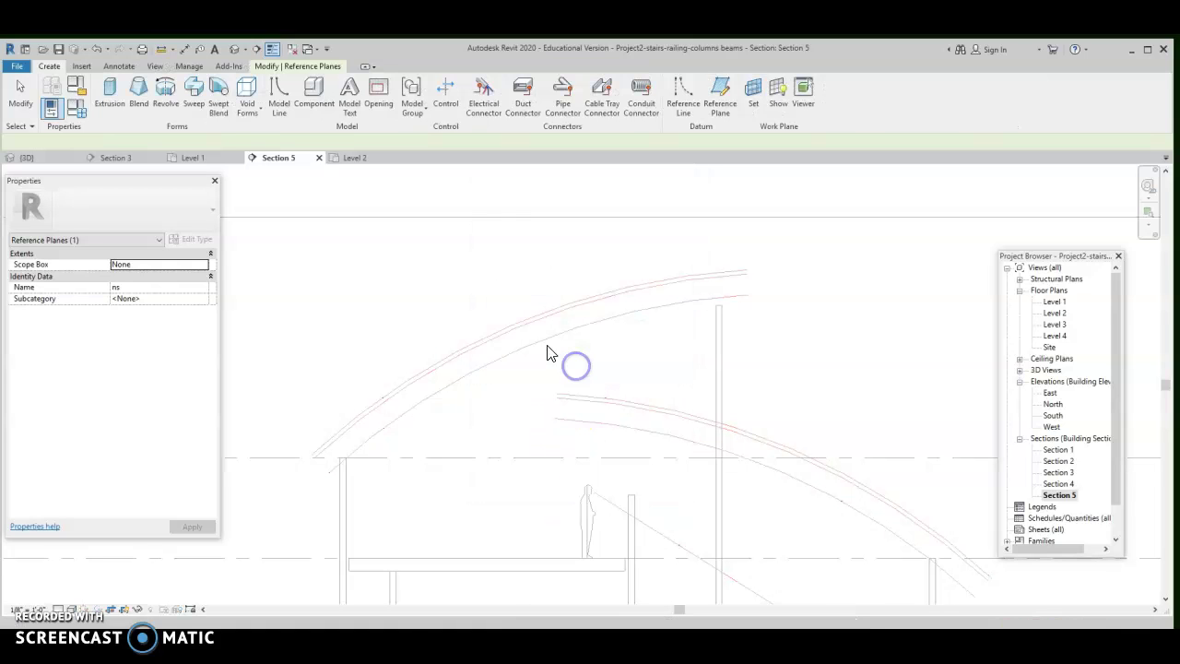
Start an extrusion on work plane Reference Plane : ns
left_click(111, 87)
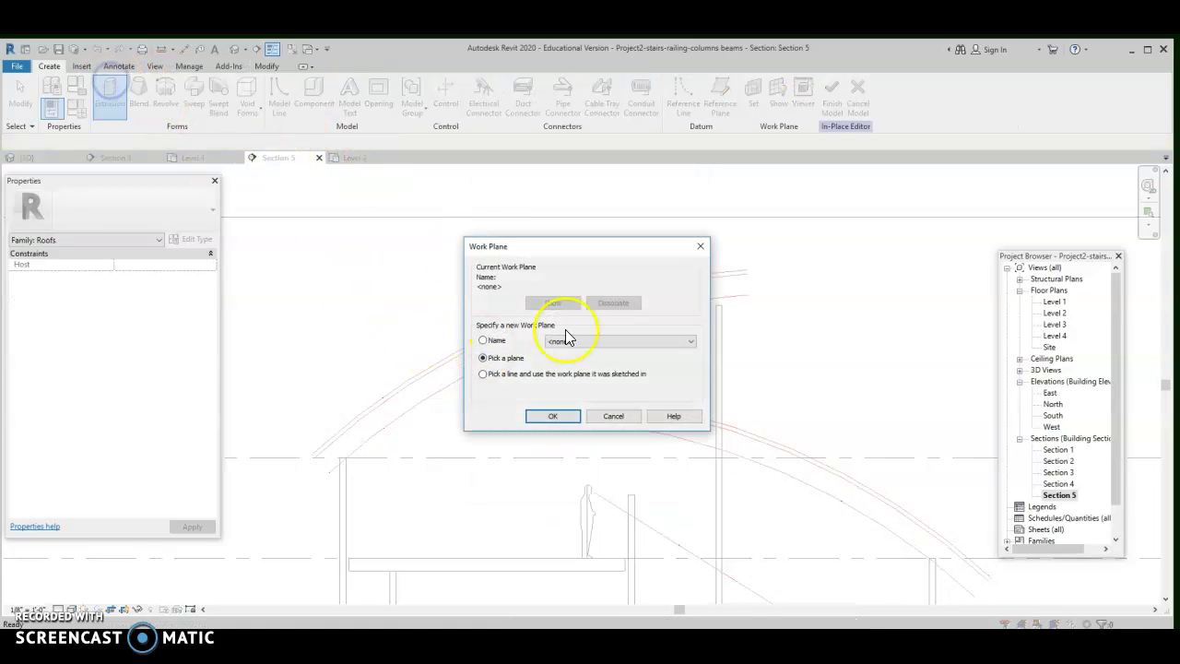
left_click(592, 344)
left_click(601, 377)
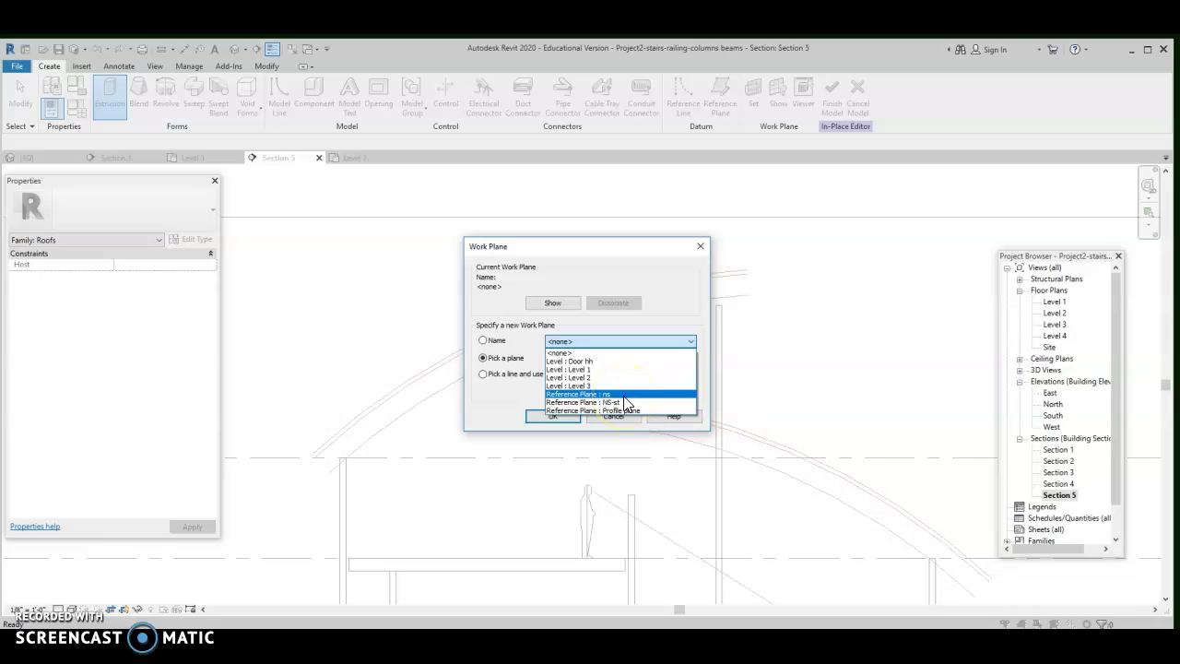
left_click(623, 395)
left_click(554, 417)
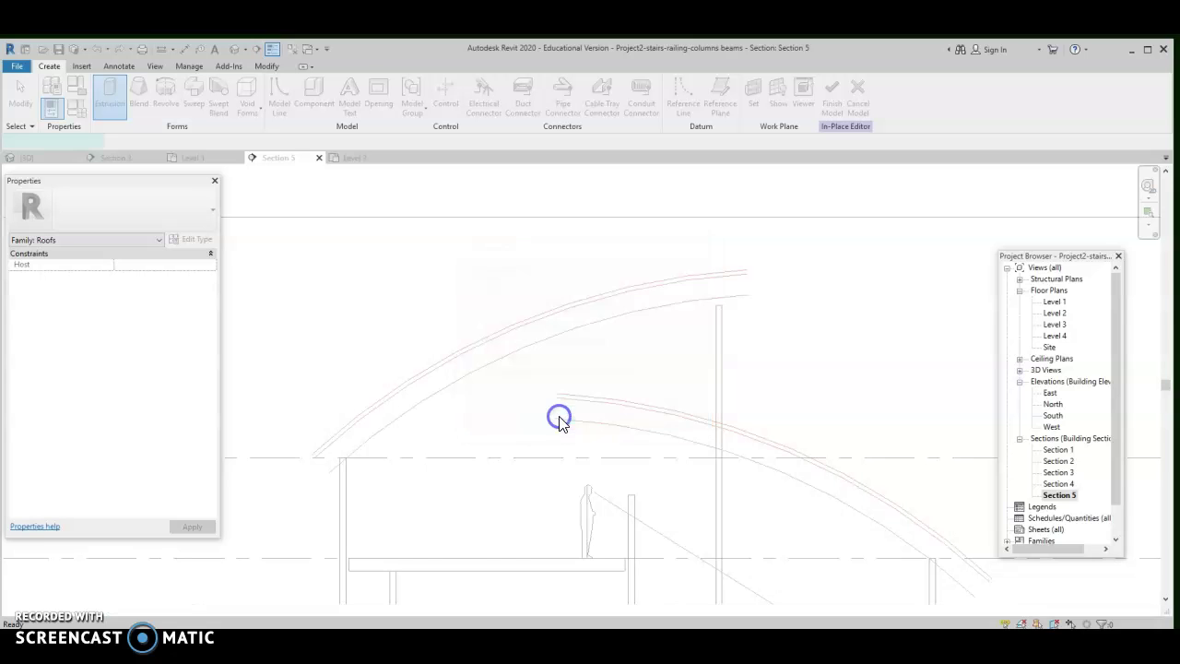
left_click(490, 110)
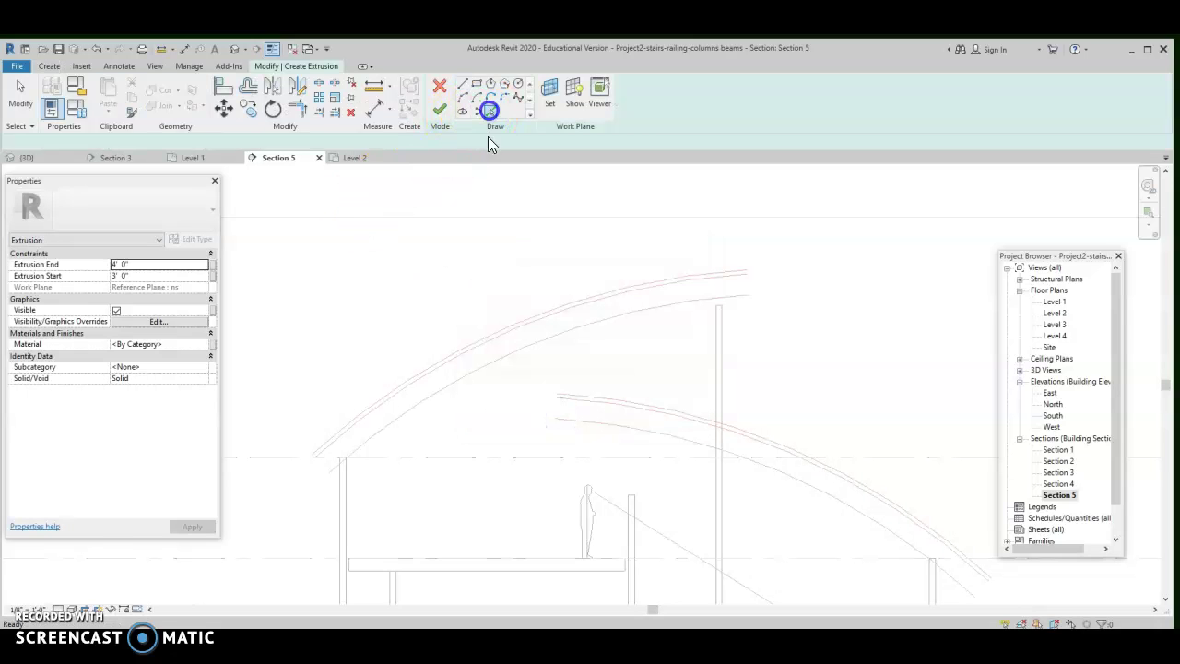
Pick the upper and lower roof arcs as sketch edges
left_click(553, 319)
scroll(615, 271, "up", 1)
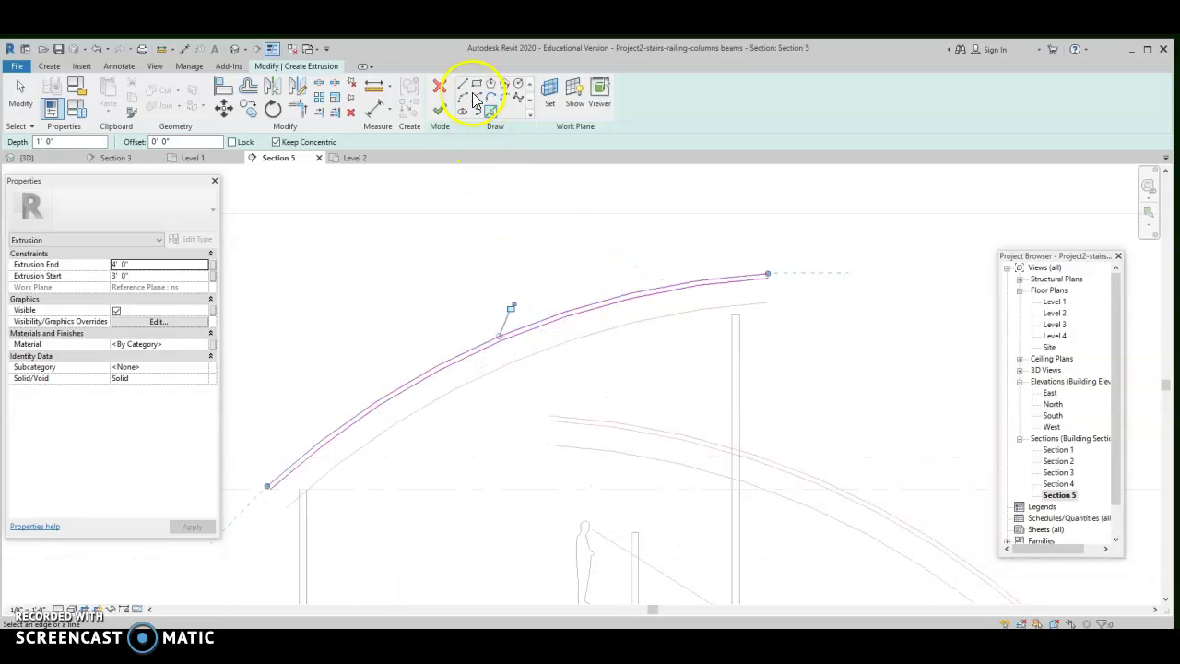
scroll(717, 274, "up", 6)
left_click(716, 274)
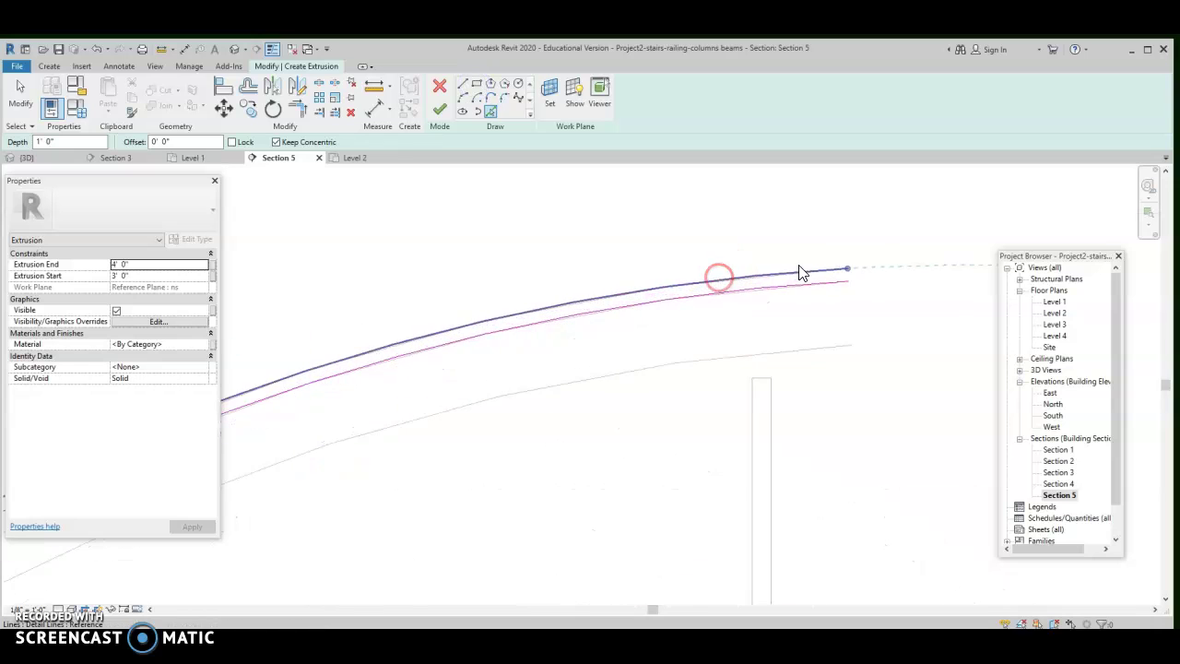
left_click(864, 292)
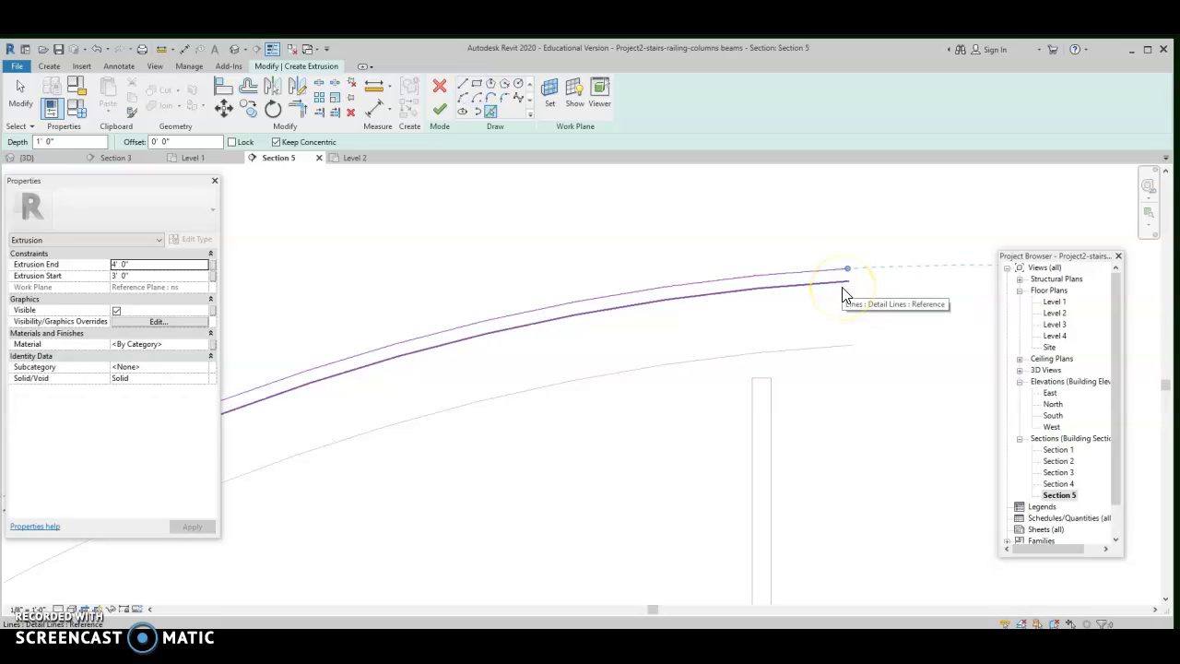
left_click(842, 293)
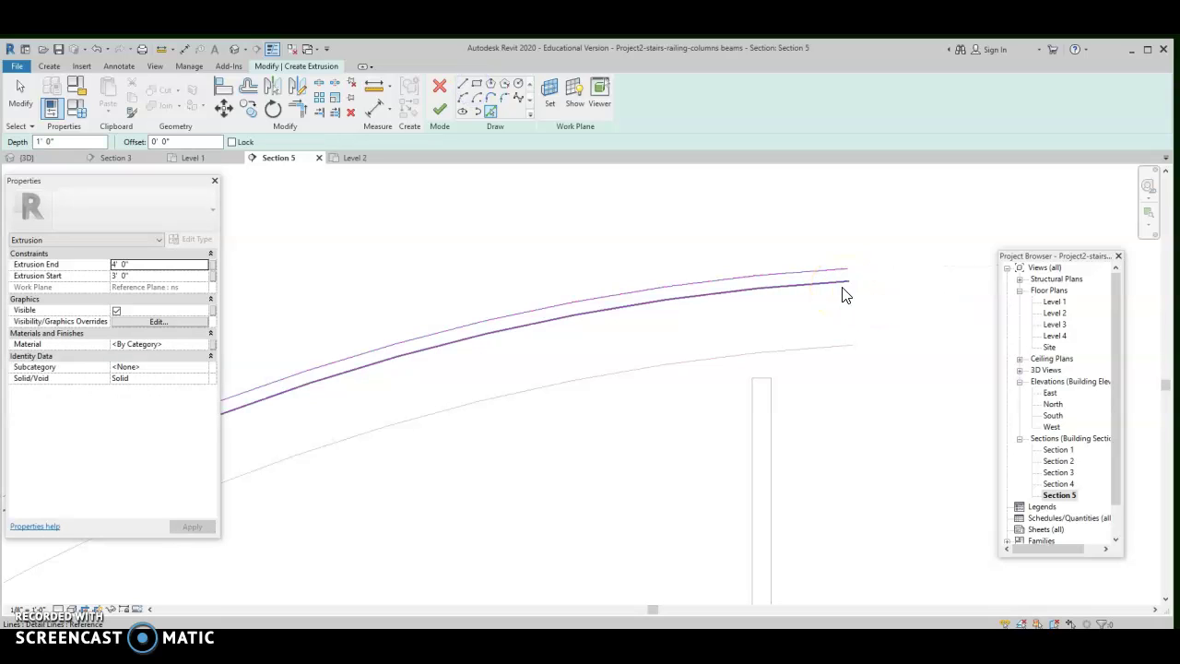
left_click(702, 240)
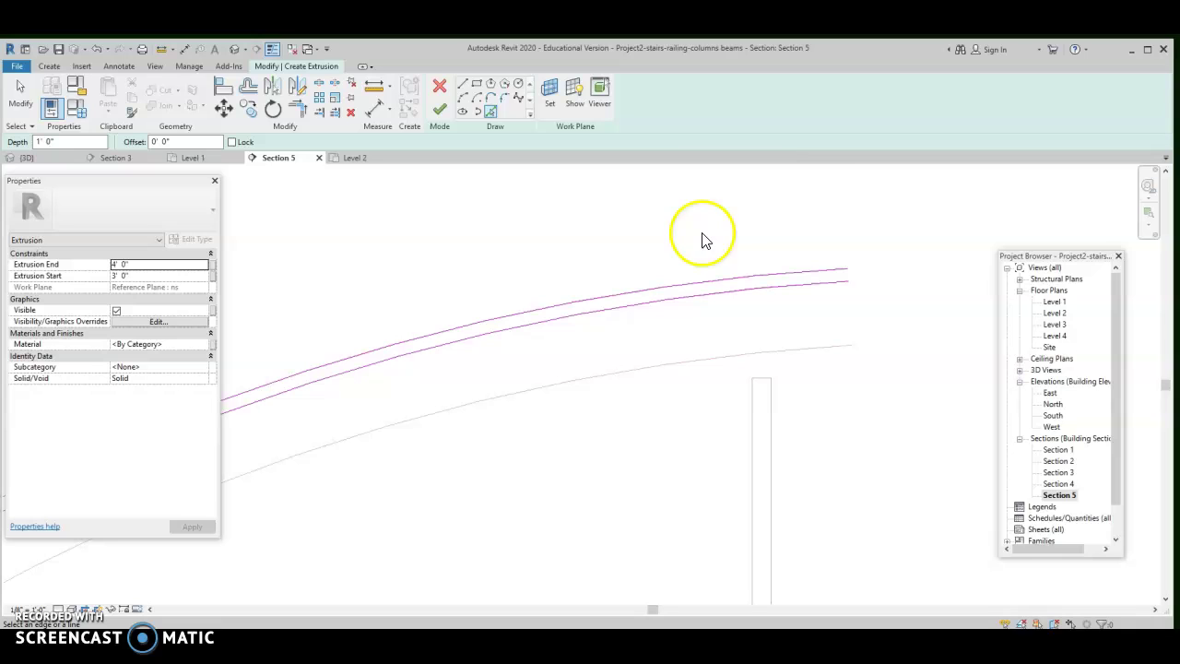
left_click(464, 85)
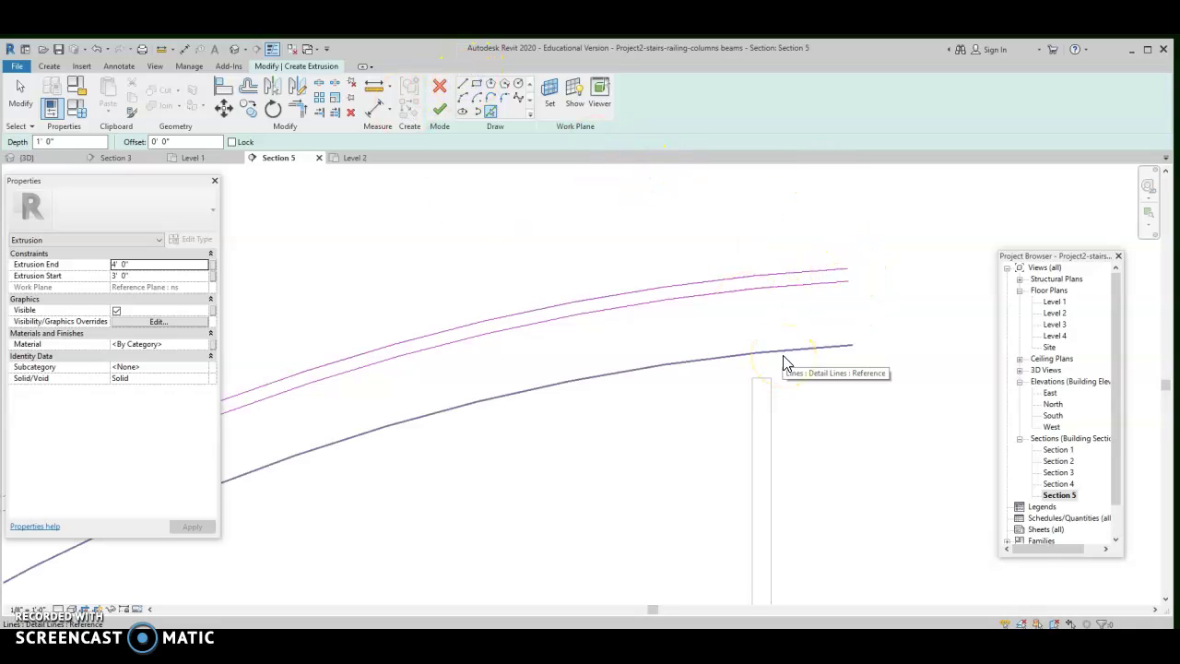
left_click(403, 45)
Draw two straight lines joining the arc ends to close the profile
left_click(462, 85)
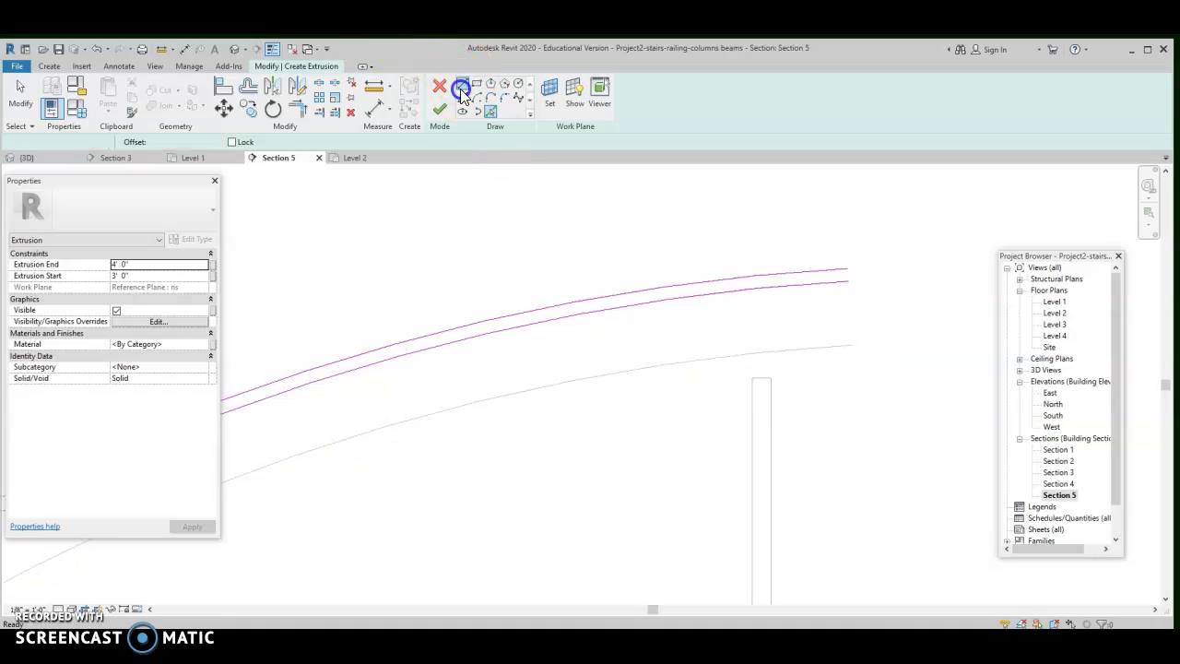
left_click(850, 268)
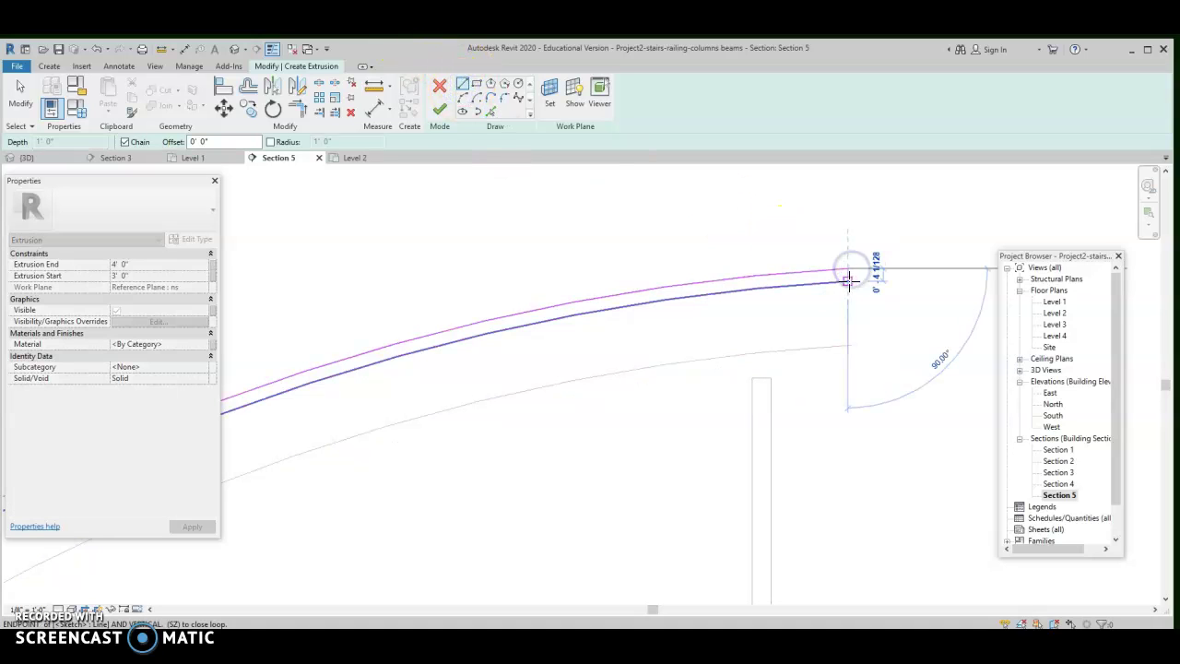
left_click(842, 281)
scroll(798, 311, "down", 4)
scroll(811, 277, "up", 6)
scroll(783, 226, "up", 4)
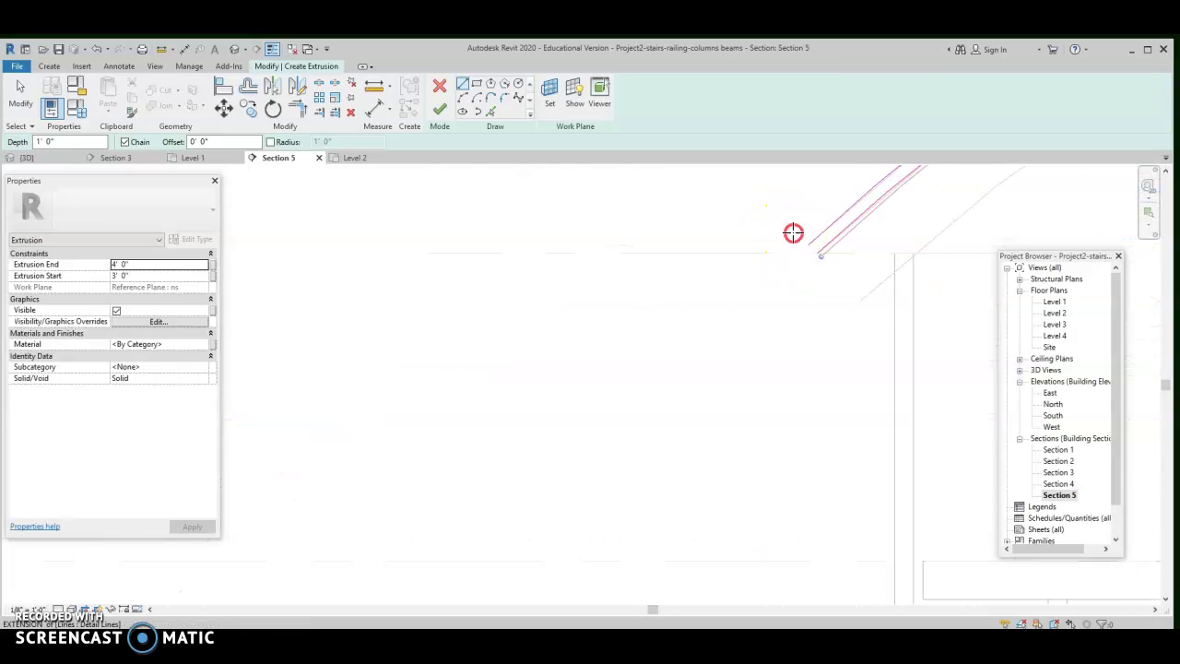
left_click(814, 248)
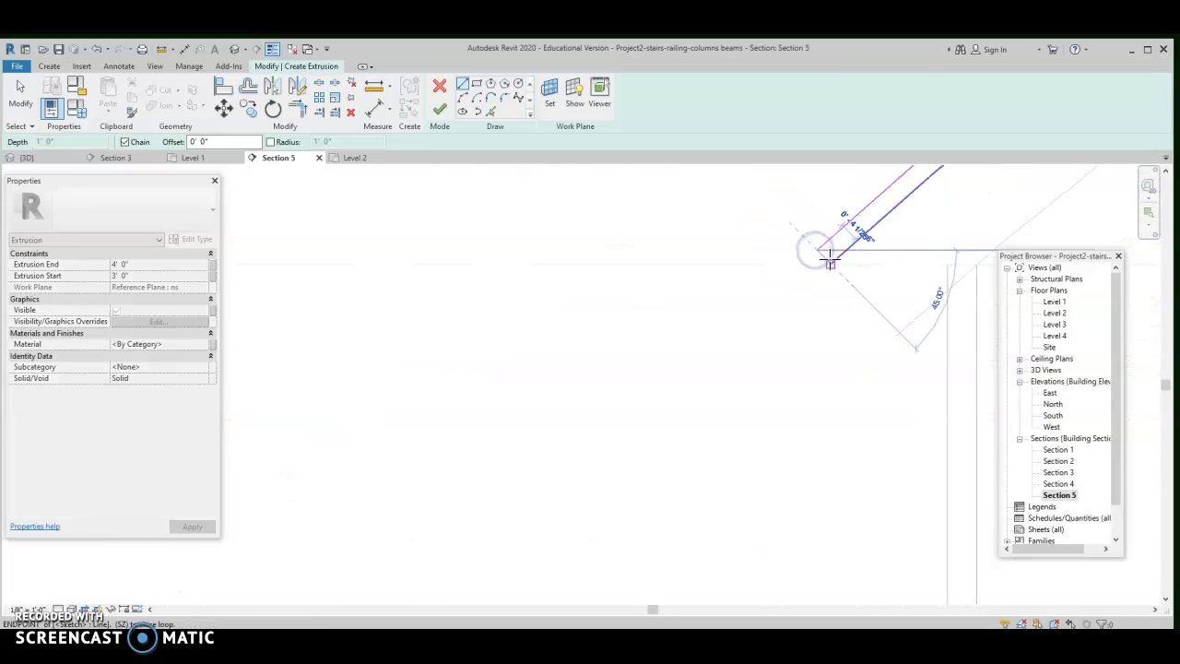
left_click(830, 260)
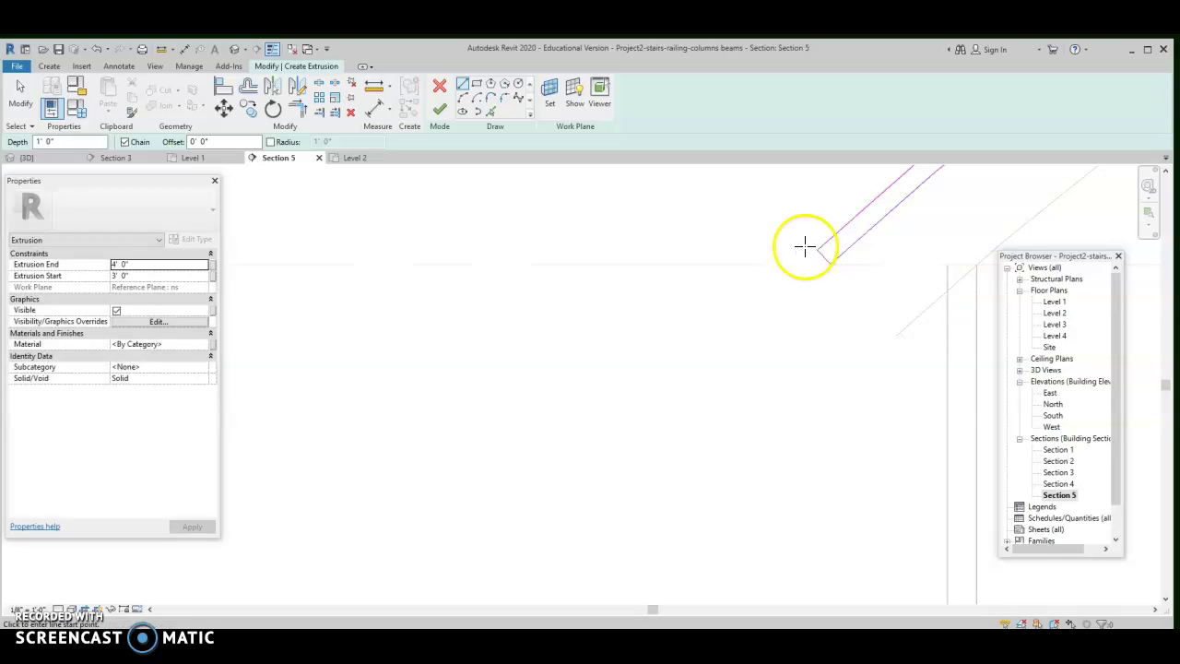
scroll(783, 254, "down", 1)
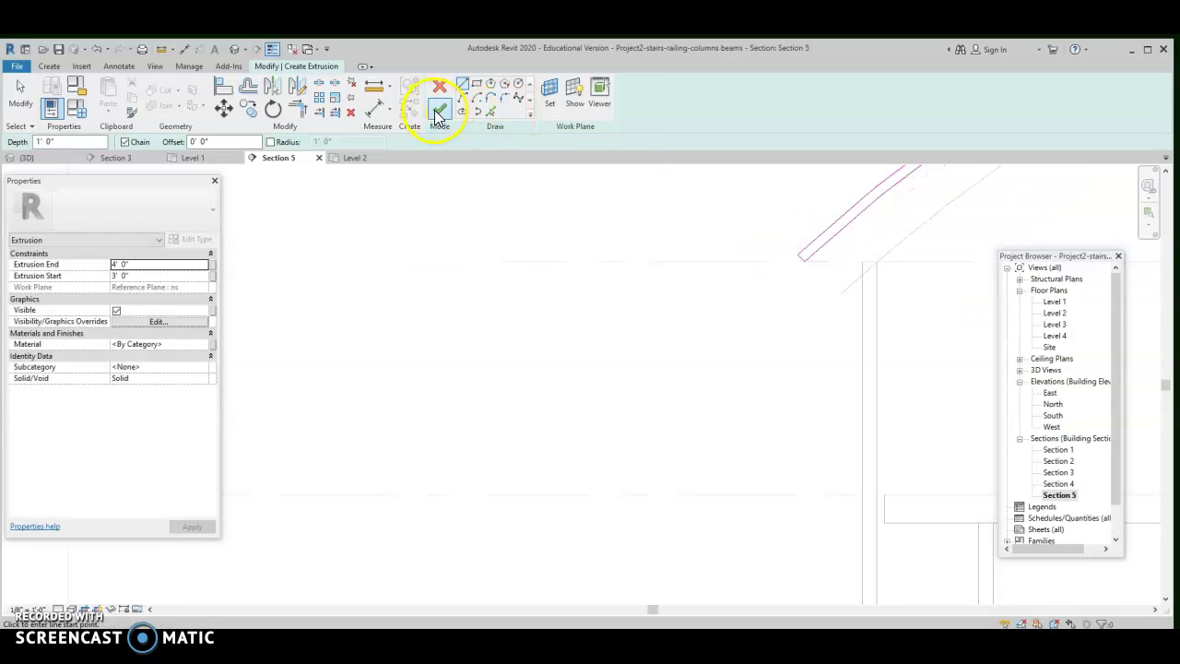
Set Extrusion Start to 0 and finish the extrusion sketch
left_click(143, 276)
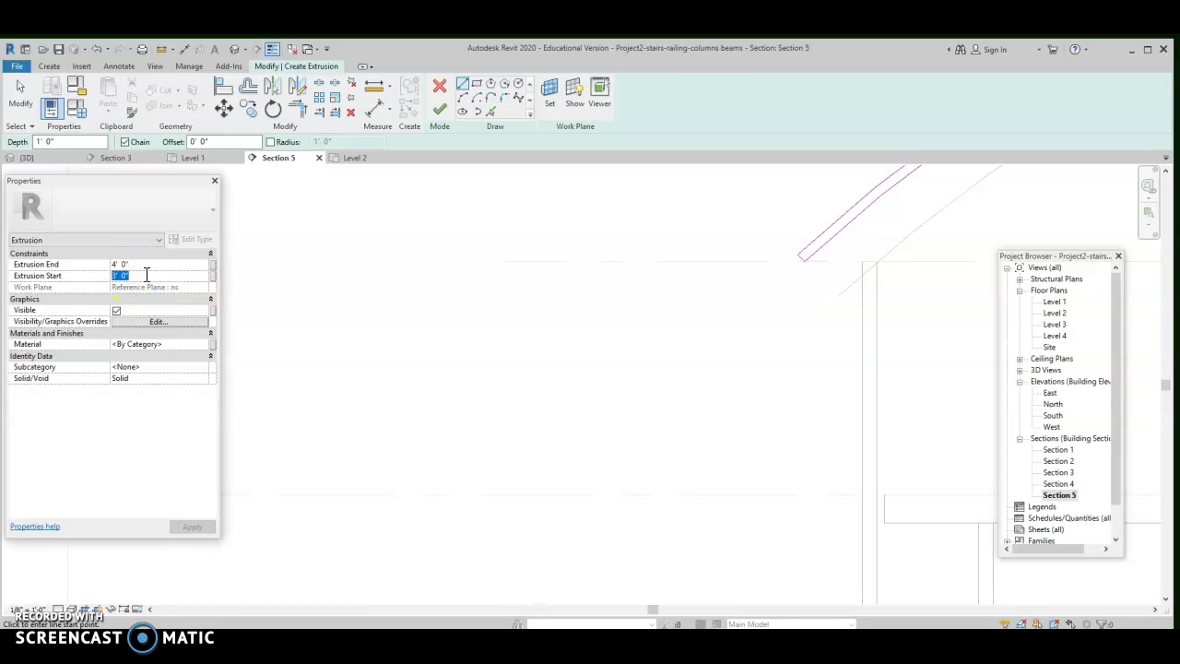
type("0")
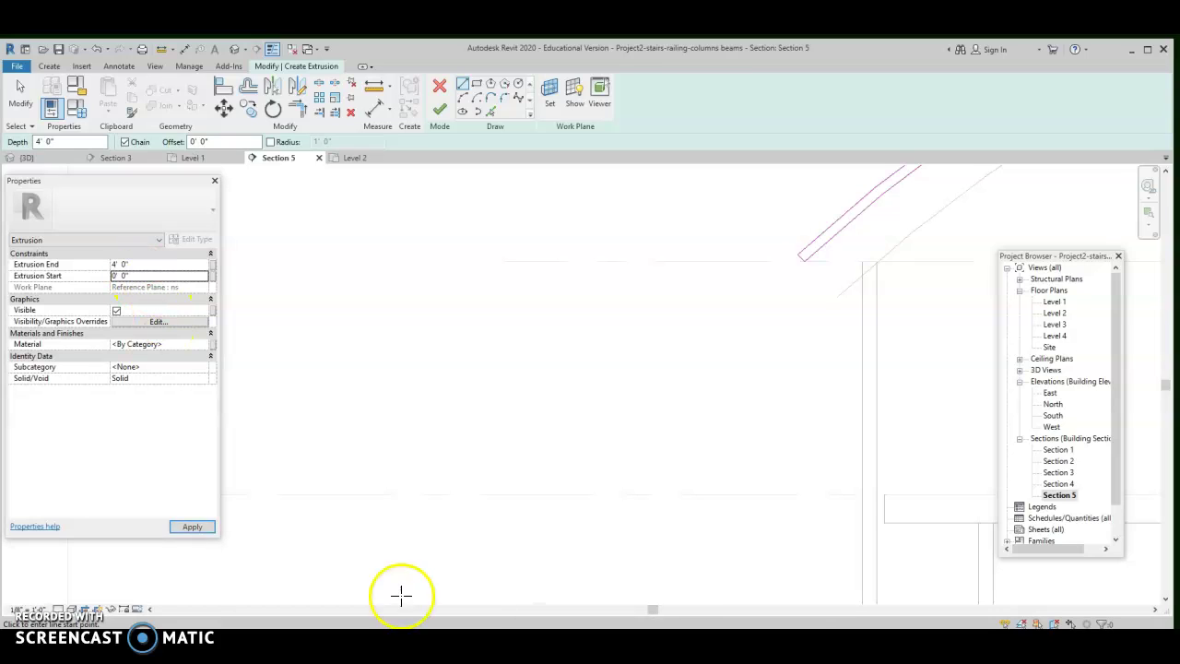
left_click(440, 108)
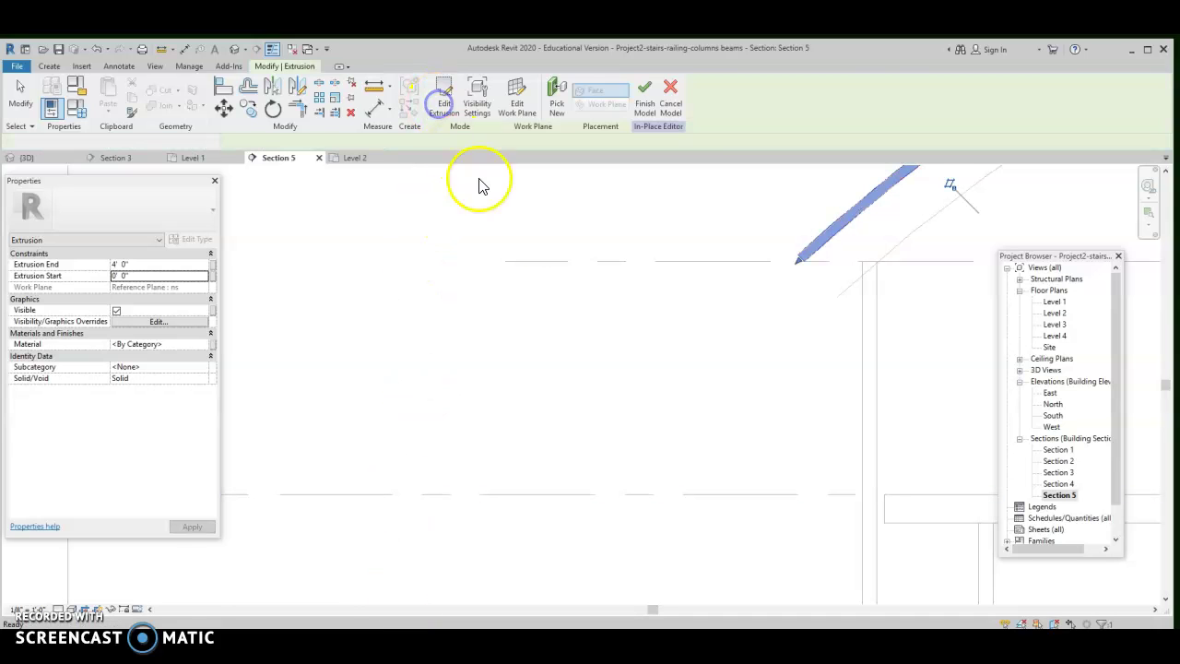
left_click(642, 89)
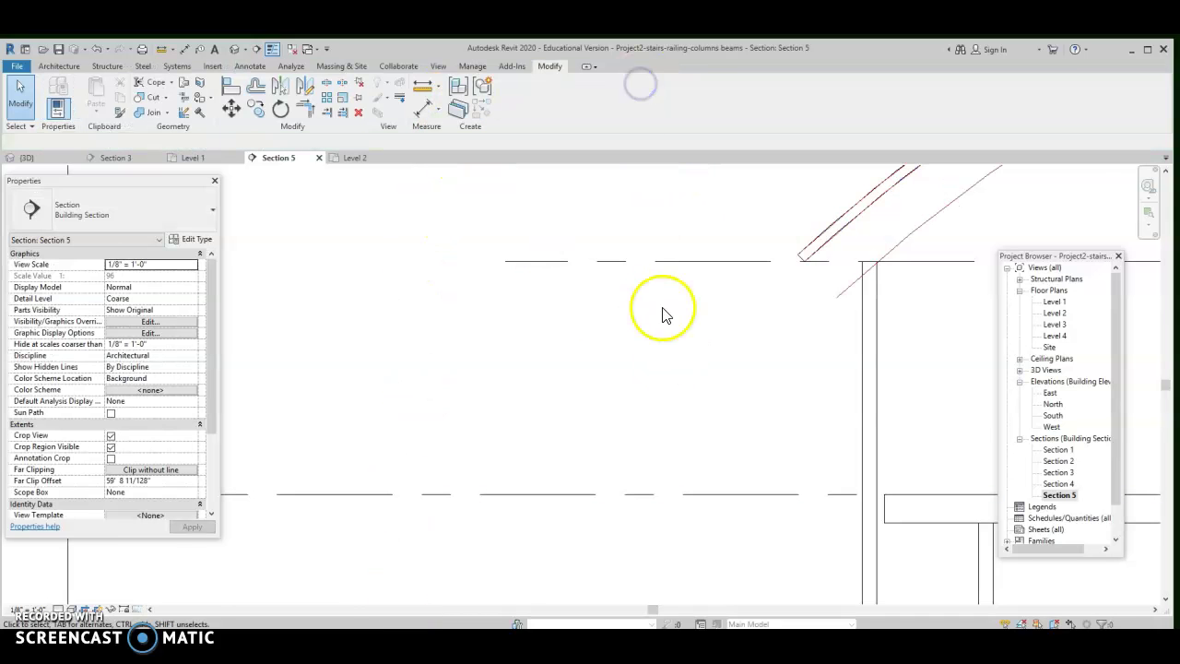
scroll(661, 313, "down", 5)
middle_click_drag(838, 342, 535, 348)
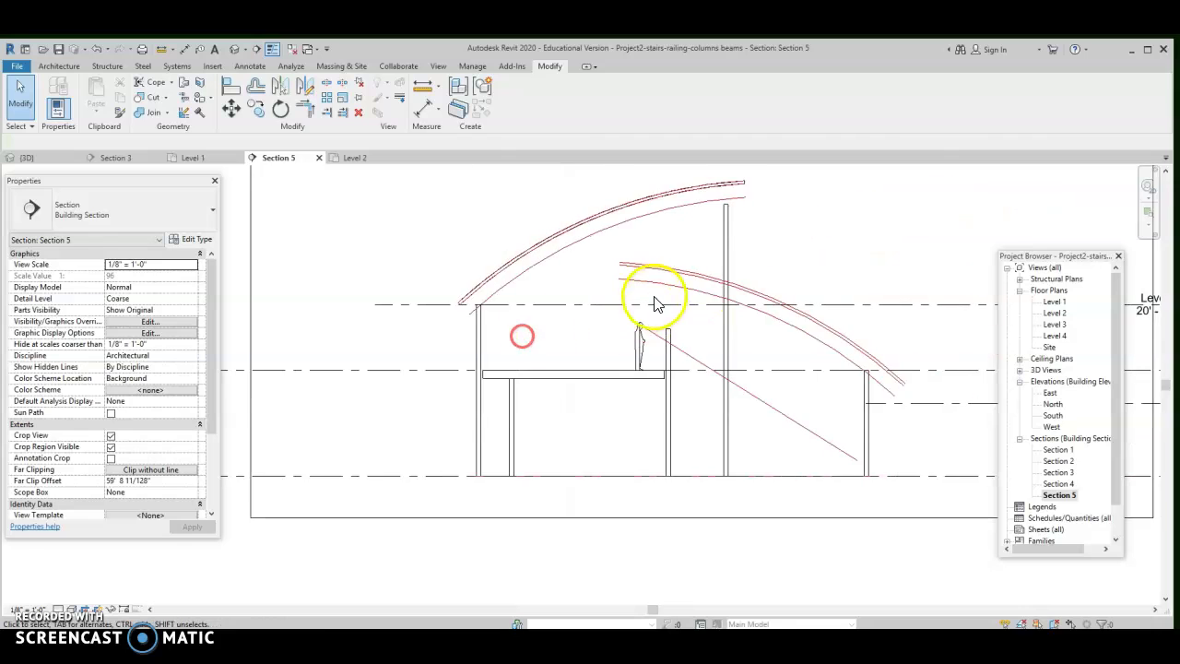
scroll(783, 298, "up", 2)
middle_click_drag(909, 298, 600, 298)
scroll(593, 302, "up", 2)
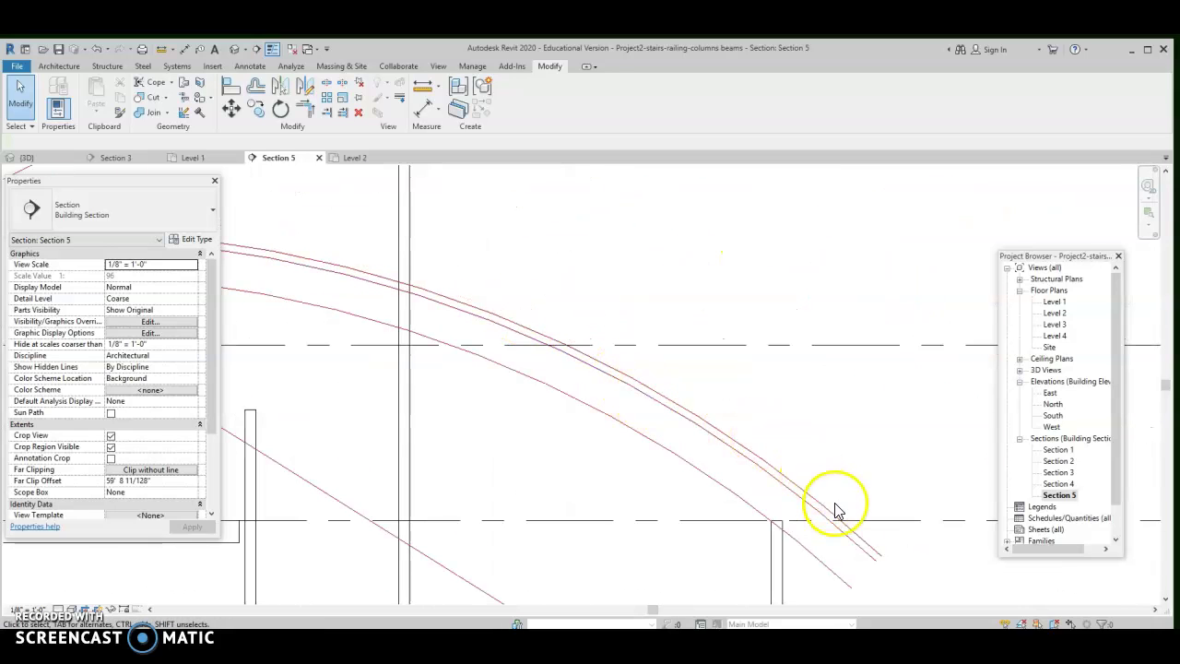
scroll(857, 539, "up", 1)
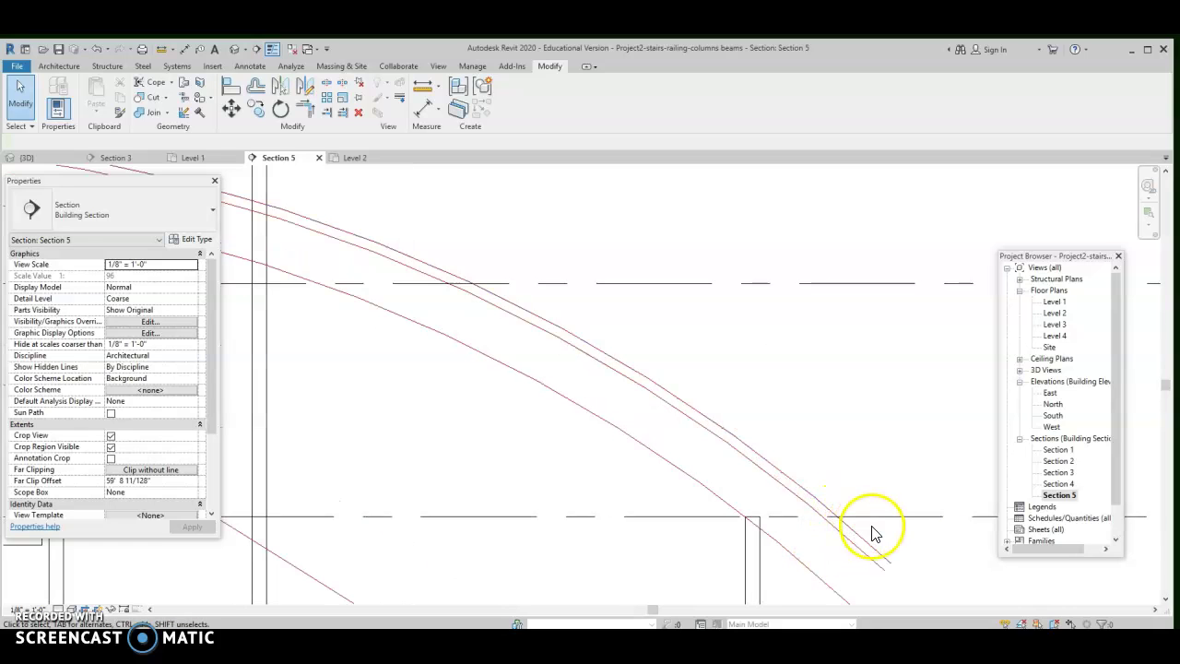
left_click(872, 546)
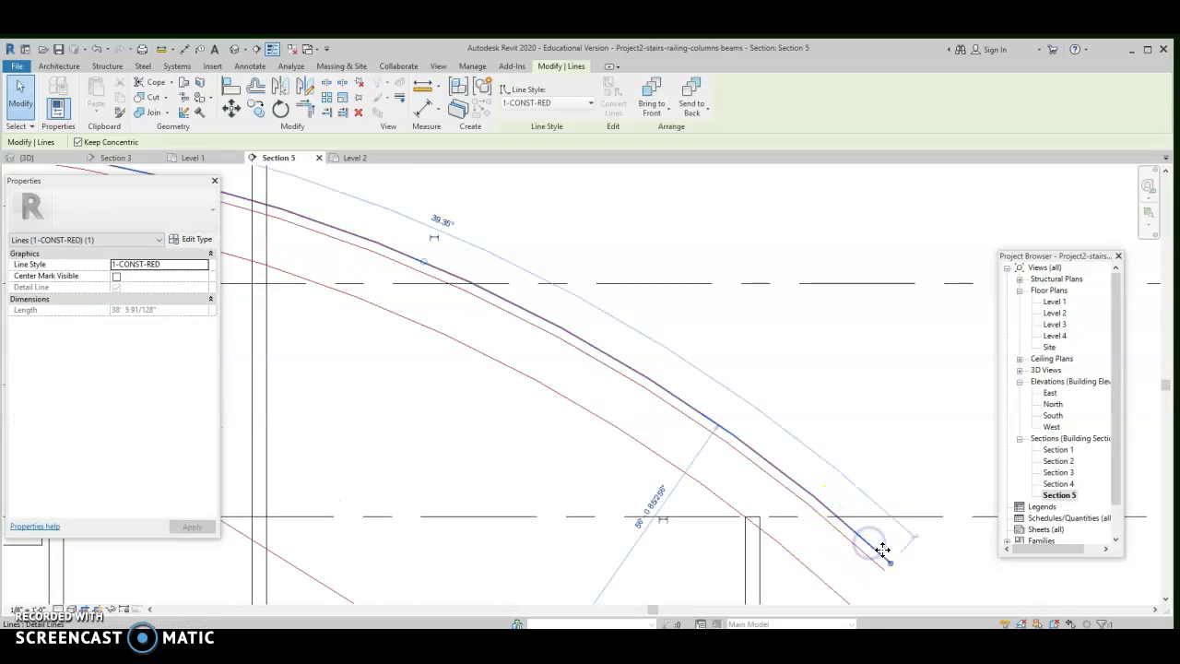
left_click_drag(891, 565, 835, 518)
key("Escape")
scroll(729, 390, "down", 1)
scroll(679, 336, "down", 1)
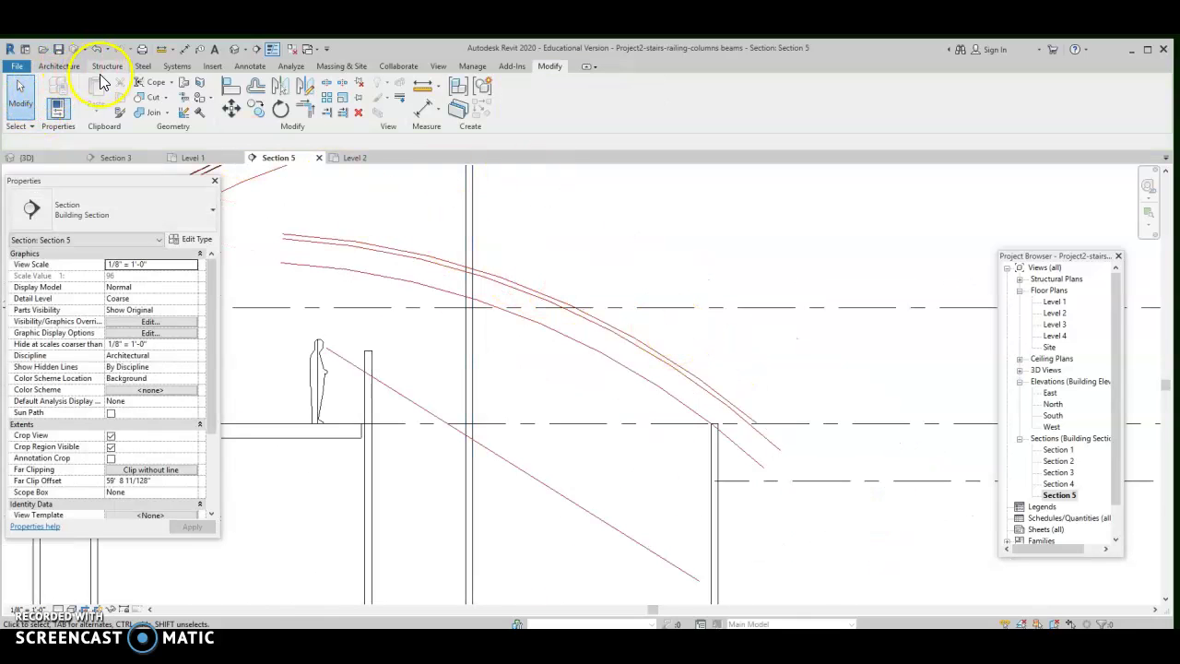
Create a new in-place model in the Roofs category named Roofs 2
left_click(59, 66)
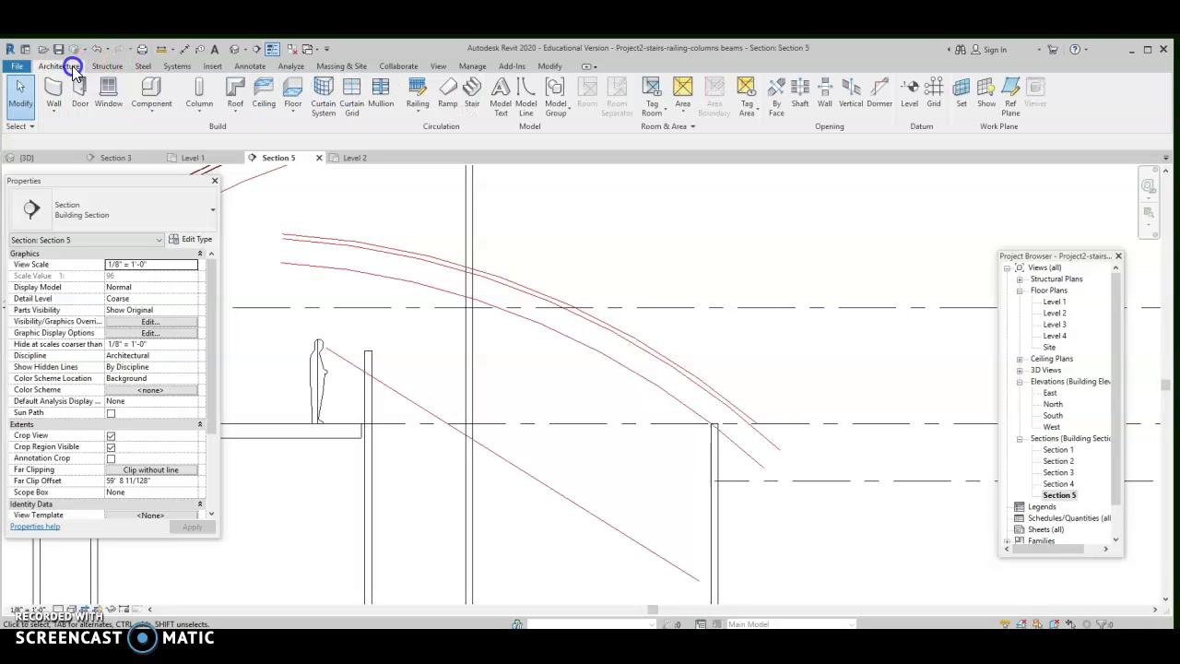
left_click(153, 106)
left_click(162, 161)
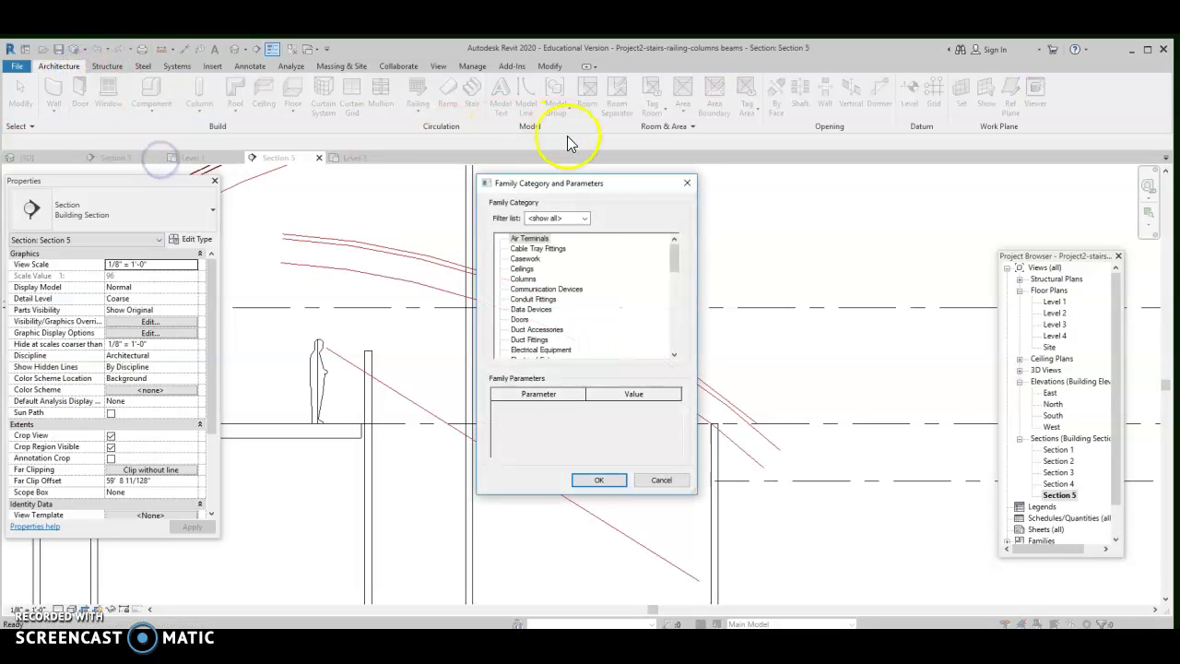
left_click_drag(671, 275, 668, 327)
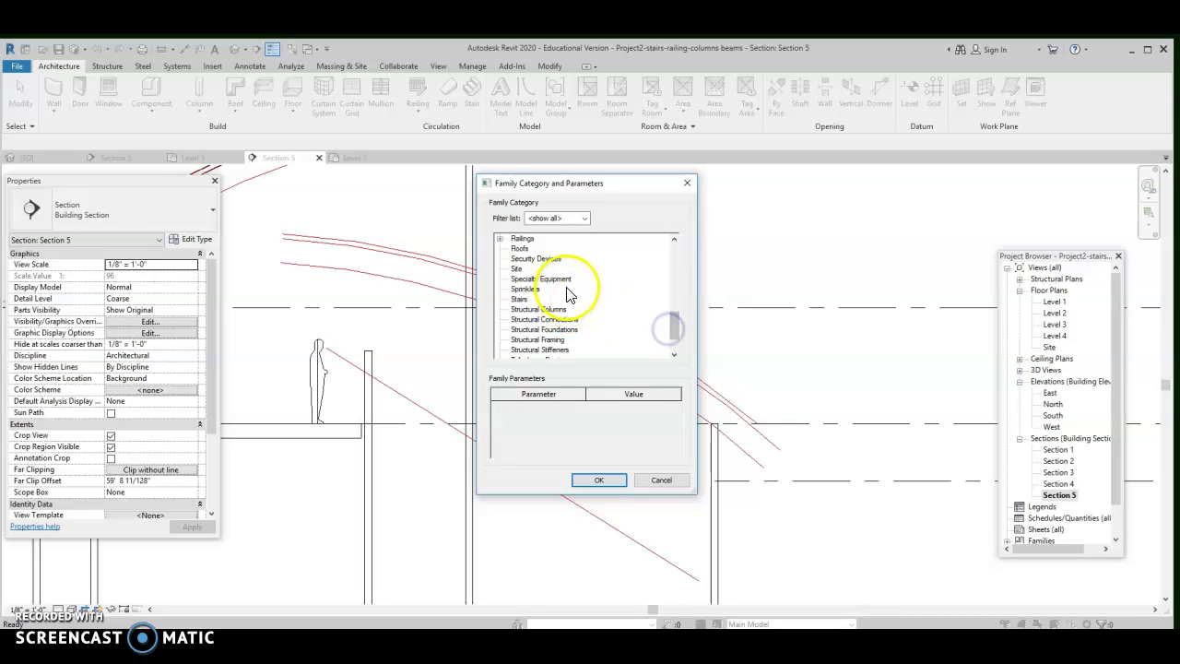
left_click(597, 479)
left_click(587, 365)
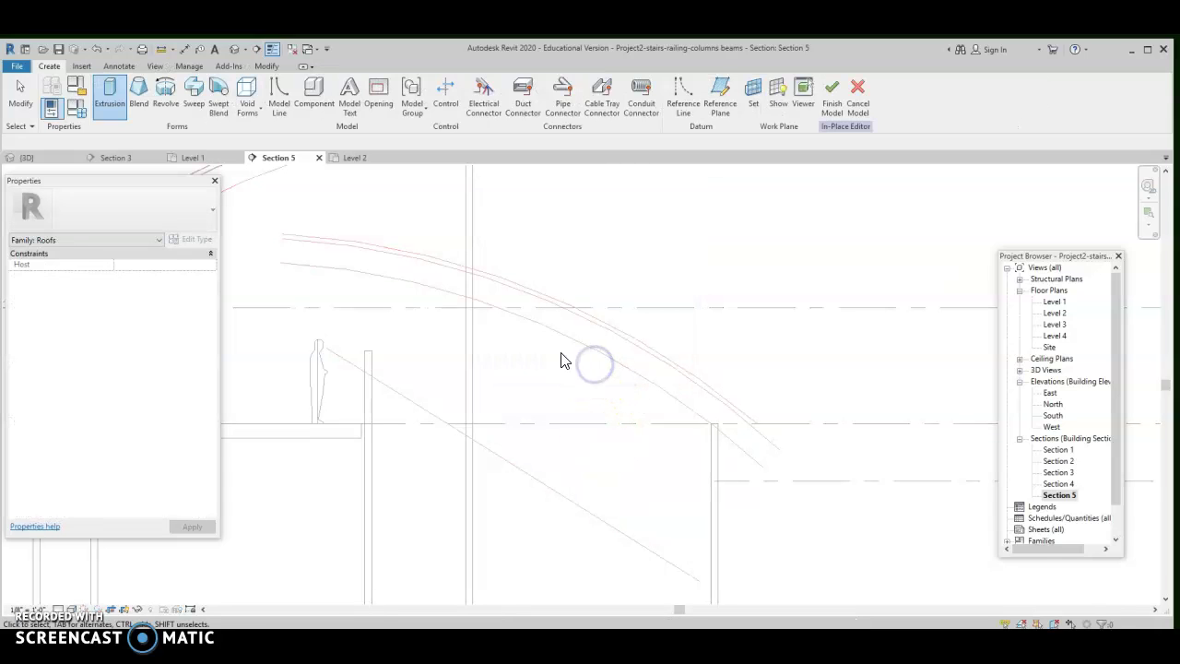
Start an extrusion with Reference Plane : ns as the work plane
left_click(109, 99)
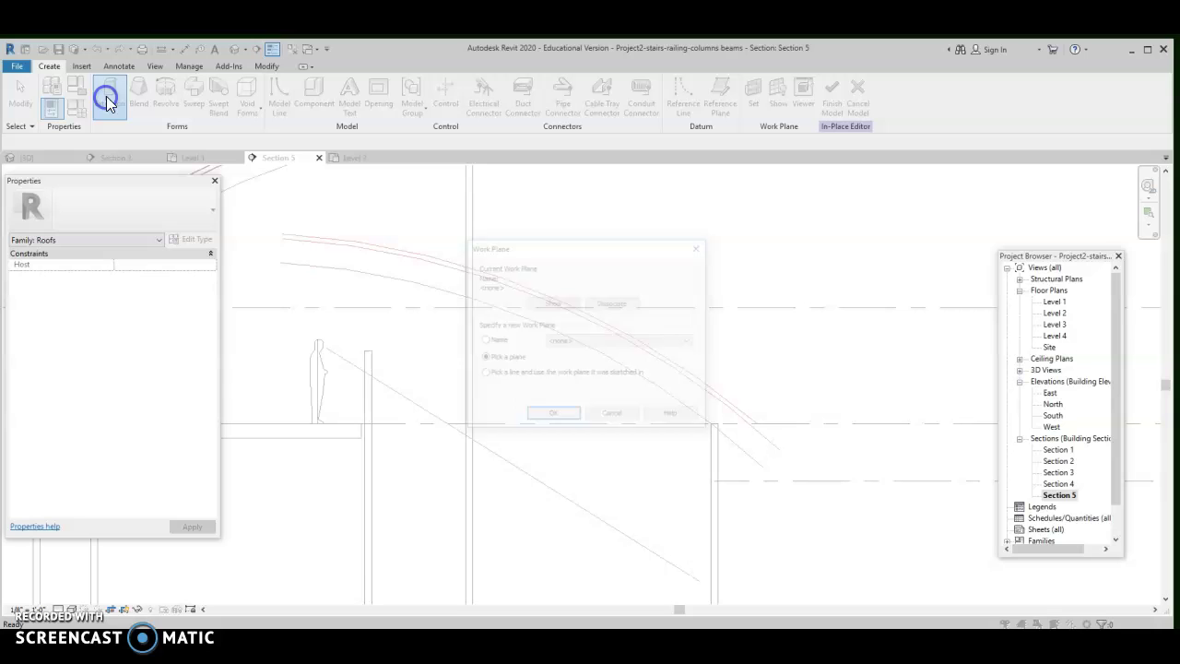
left_click(682, 342)
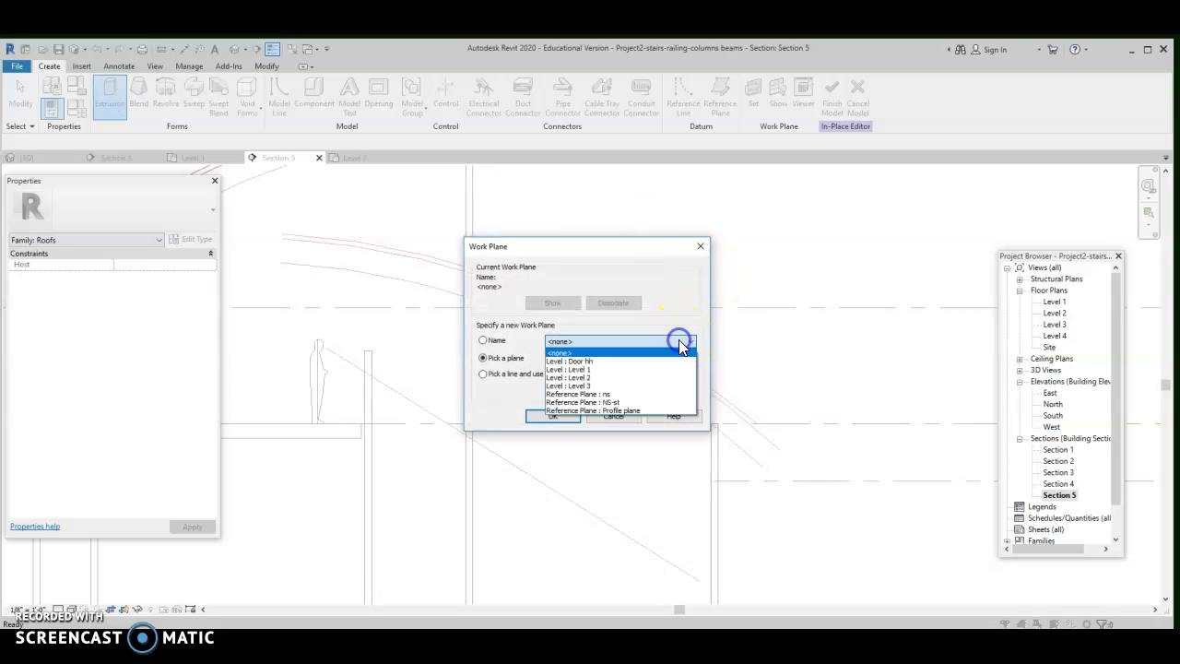
left_click(636, 395)
left_click(550, 418)
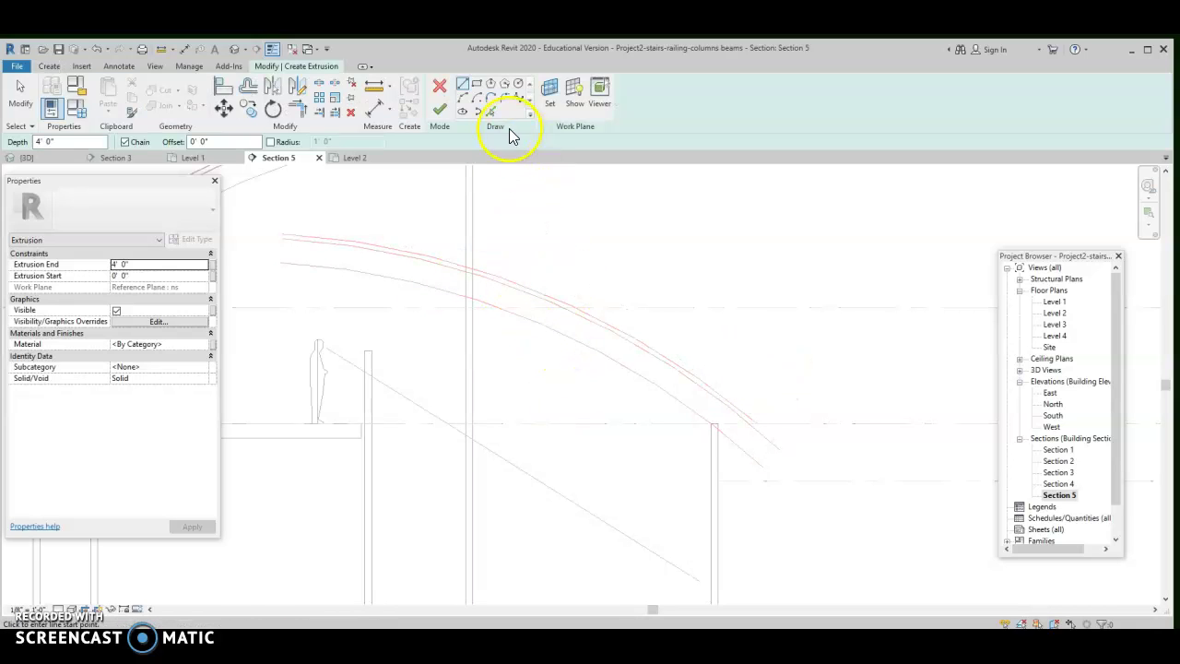
Pick the upper and lower roof arcs as profile edges of the extrusion sketch
left_click(488, 110)
left_click(586, 314)
left_click(575, 317)
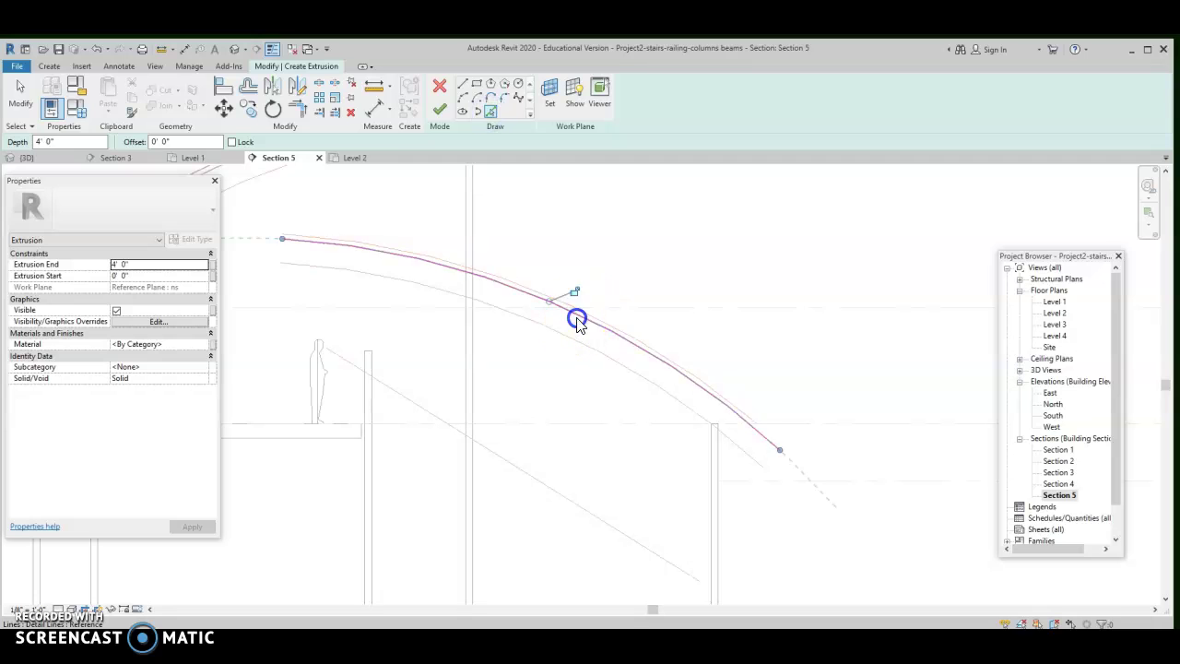
left_click(637, 340)
Draw a straight closing line joining the ends of the two arcs
left_click(463, 83)
scroll(472, 266, "up", 5)
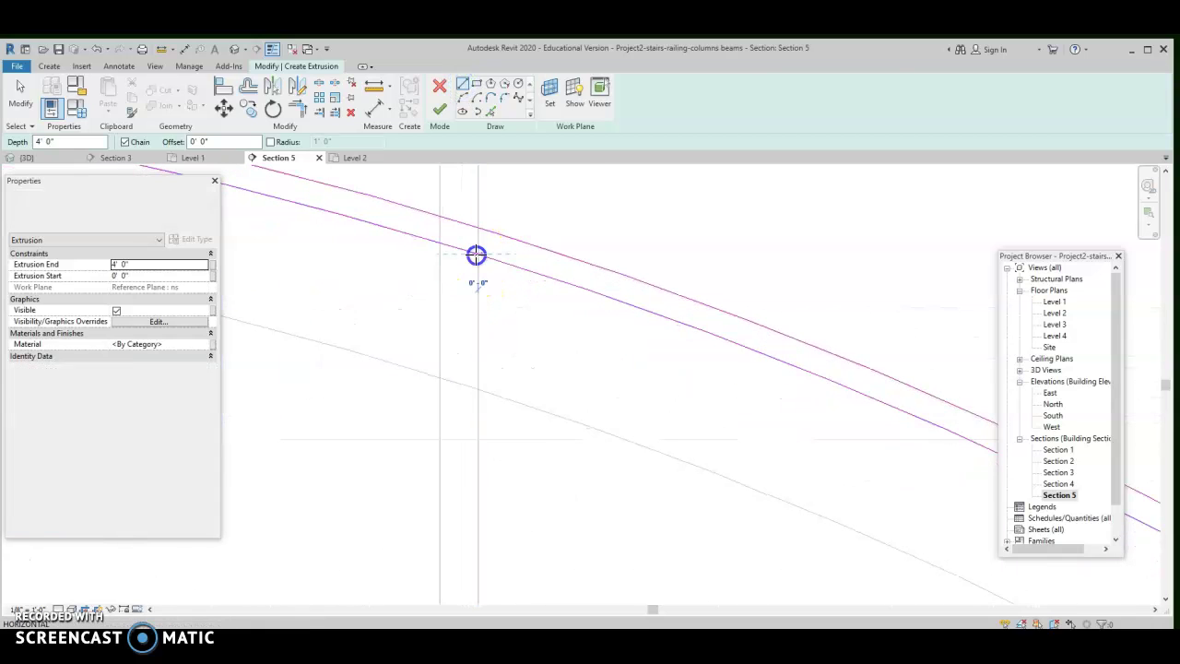
scroll(477, 251, "down", 2)
left_click(540, 266)
scroll(480, 329, "up", 3)
left_click(617, 481)
left_click(608, 495)
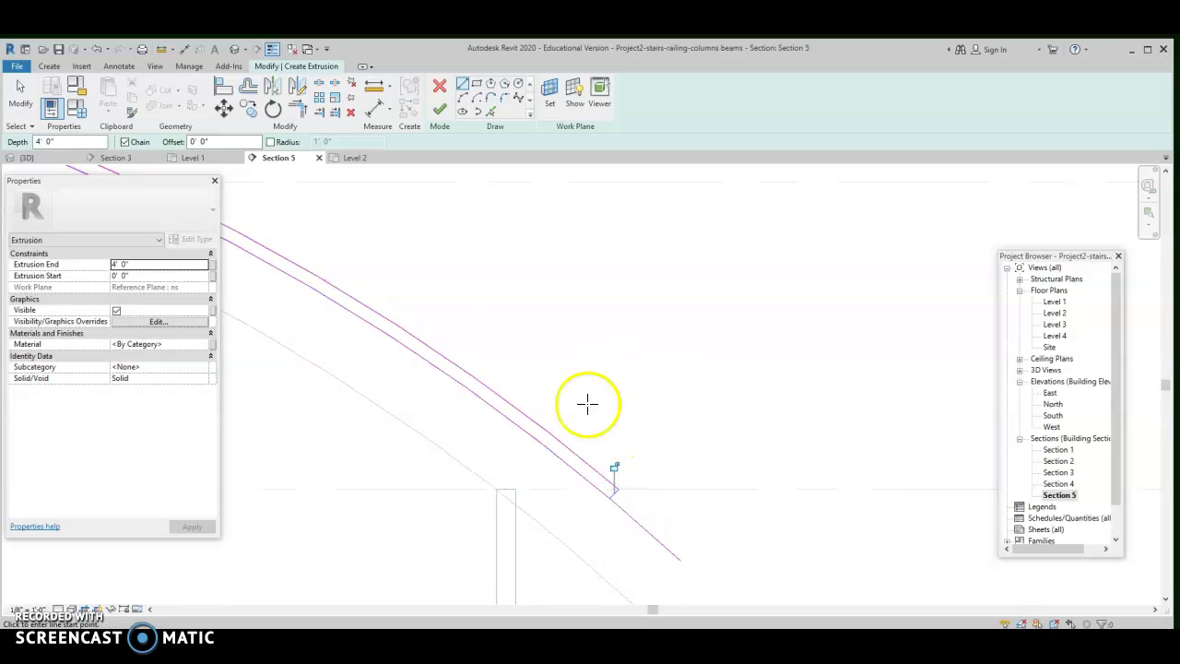
Trim the sketch arcs to a corner at the column and finish the extrusion
left_click(297, 107)
left_click(529, 426)
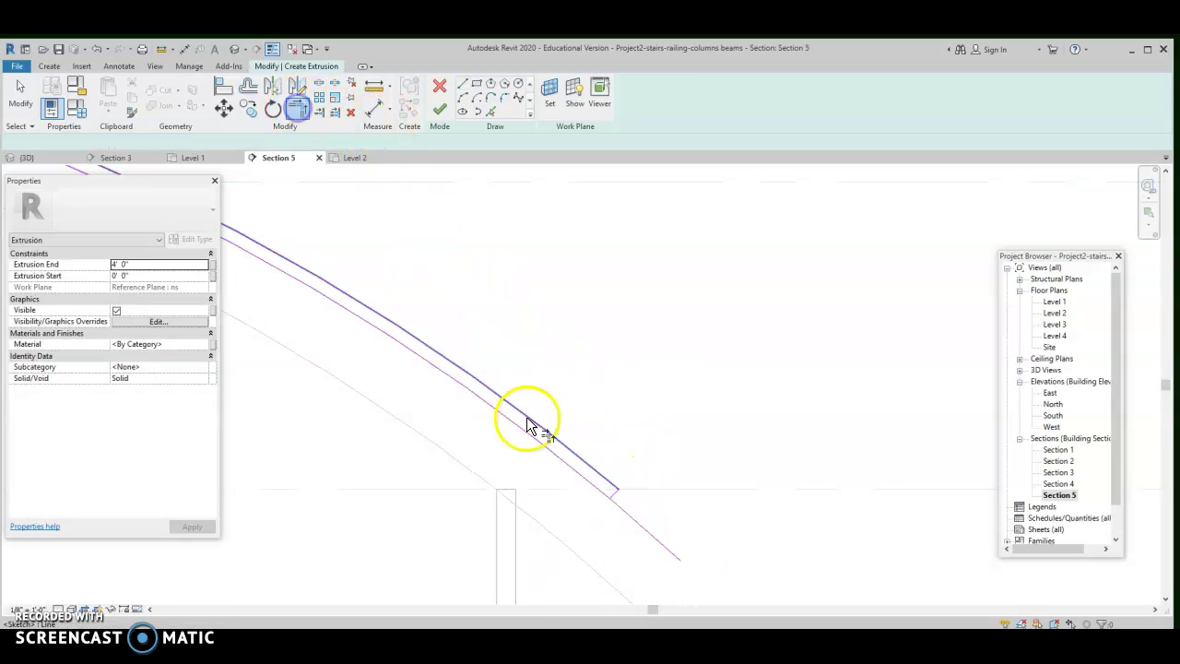
mouse_move(610, 495)
middle_mouse_down()
mouse_move(507, 397)
mouse_move(723, 458)
middle_mouse_up()
scroll(495, 415, "up", 2)
scroll(701, 411, "up", 3)
left_click(588, 388)
left_click(600, 383)
scroll(595, 395, "down", 2)
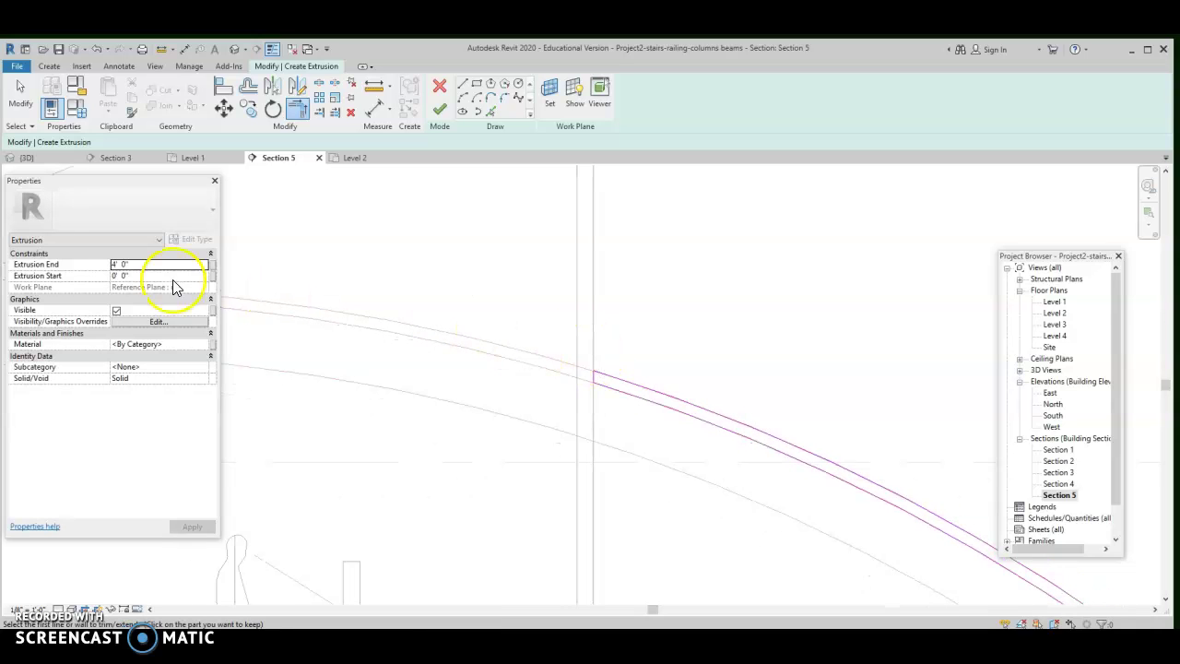
left_click(440, 109)
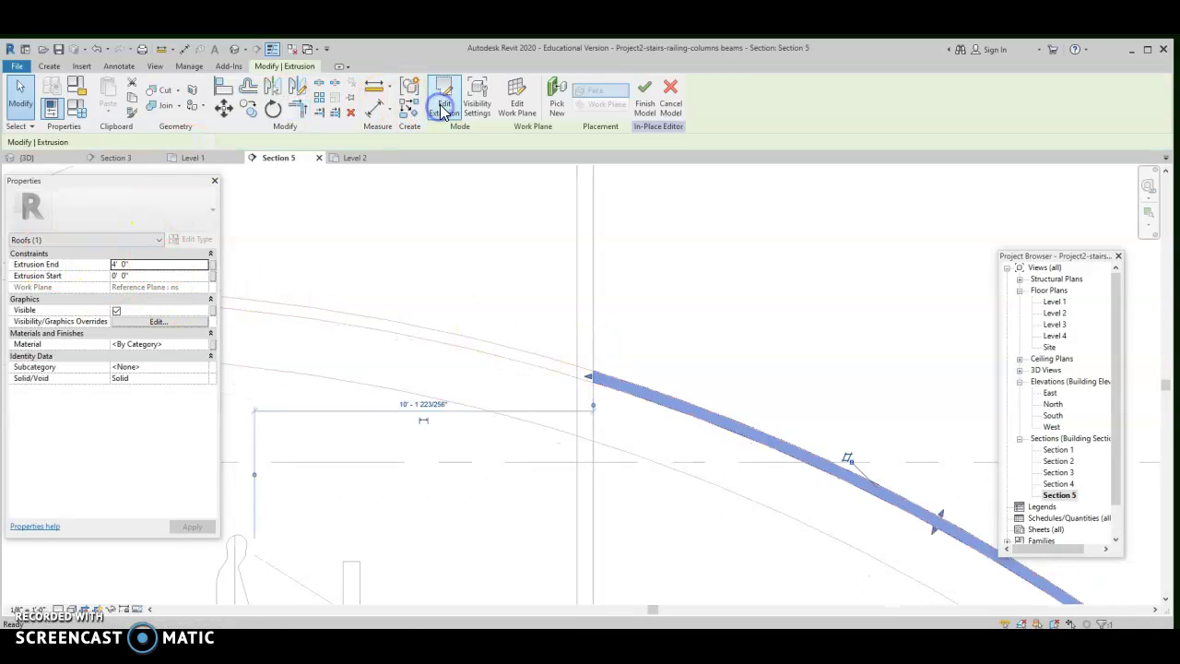
In the Site plan, stretch the Roofs 2 extrusion deeper and finish the in-place model
double_click(1050, 347)
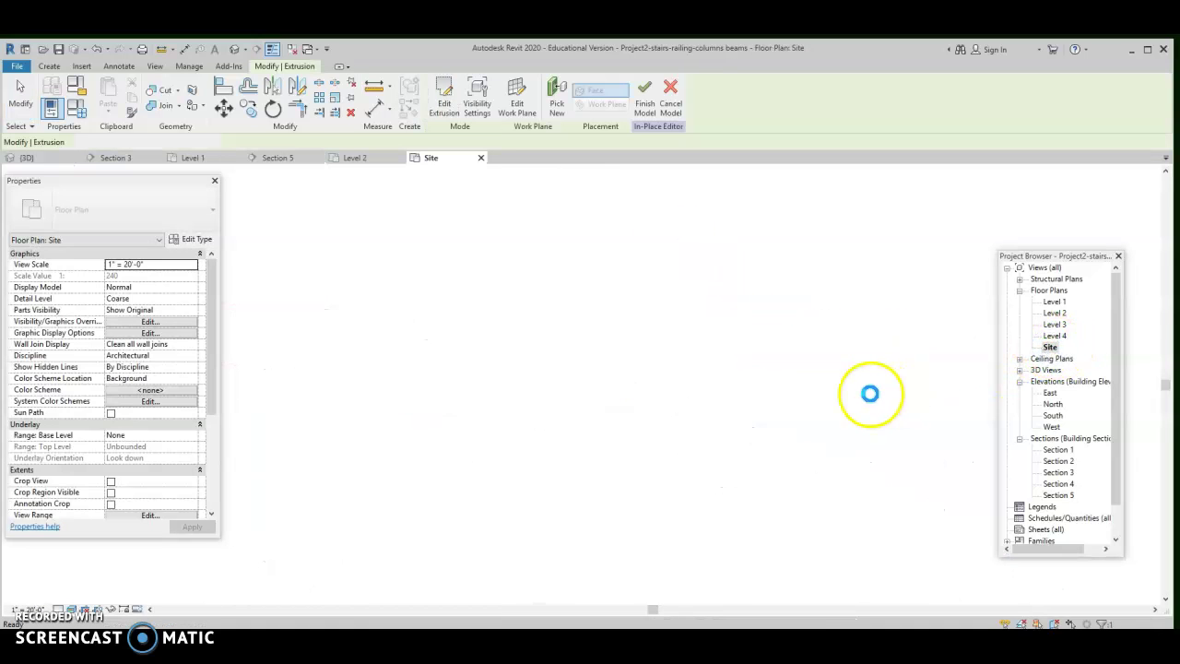
scroll(550, 401, "up", 4)
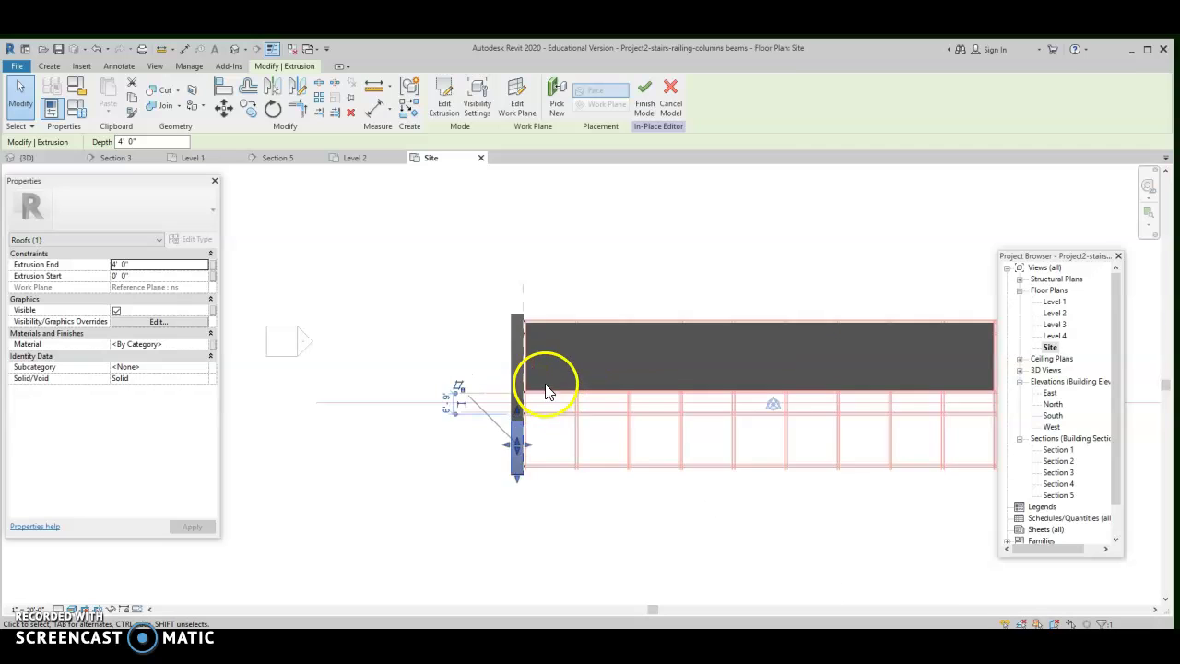
left_click_drag(530, 452, 592, 443)
left_click(498, 353)
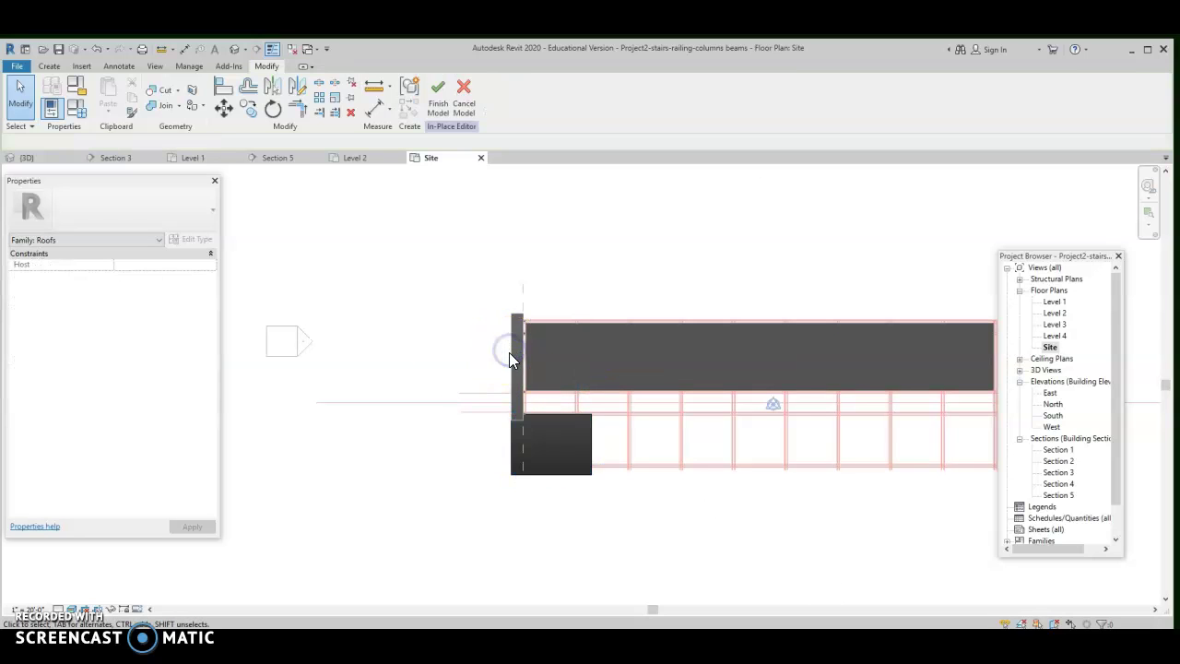
left_click(439, 98)
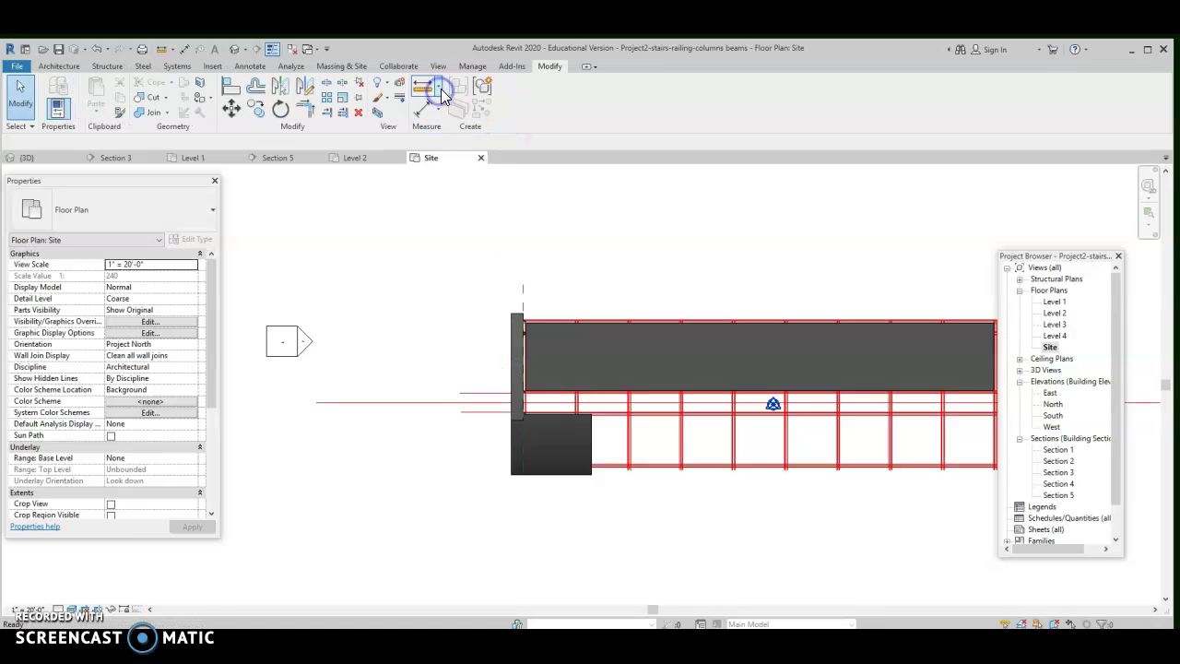
Drag the roof's edge to widen it further to the right
left_click(513, 351)
left_click_drag(524, 369, 611, 365)
left_click(580, 260)
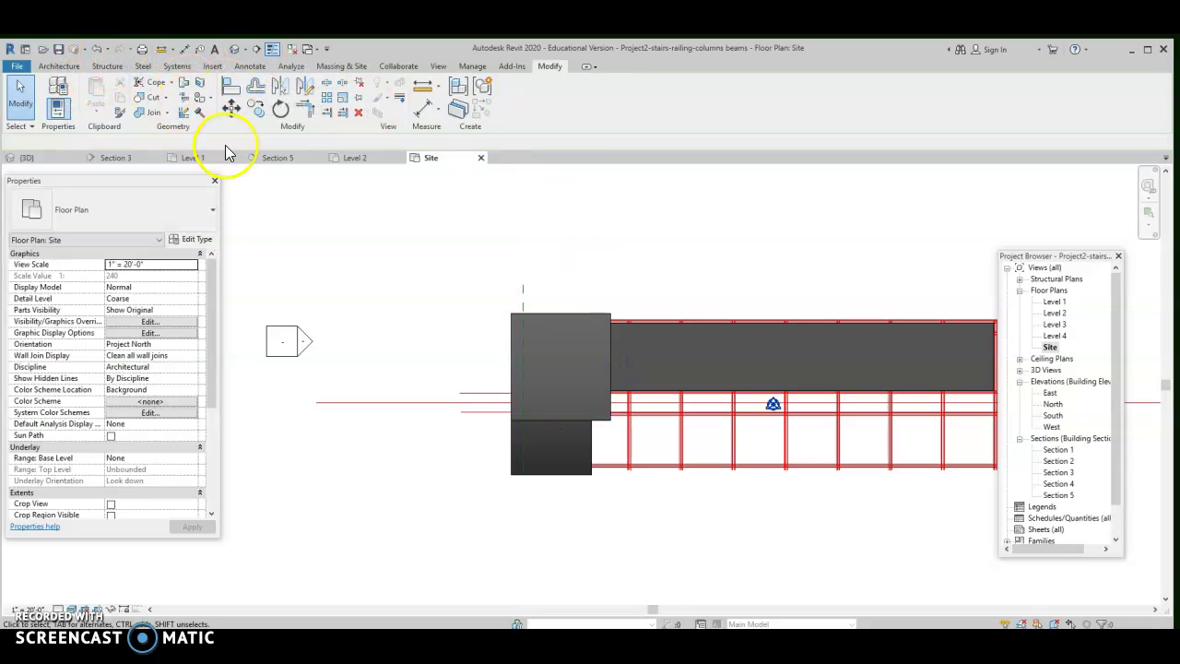
Inspect both curved roofs and the column in the 3D view
left_click(235, 49)
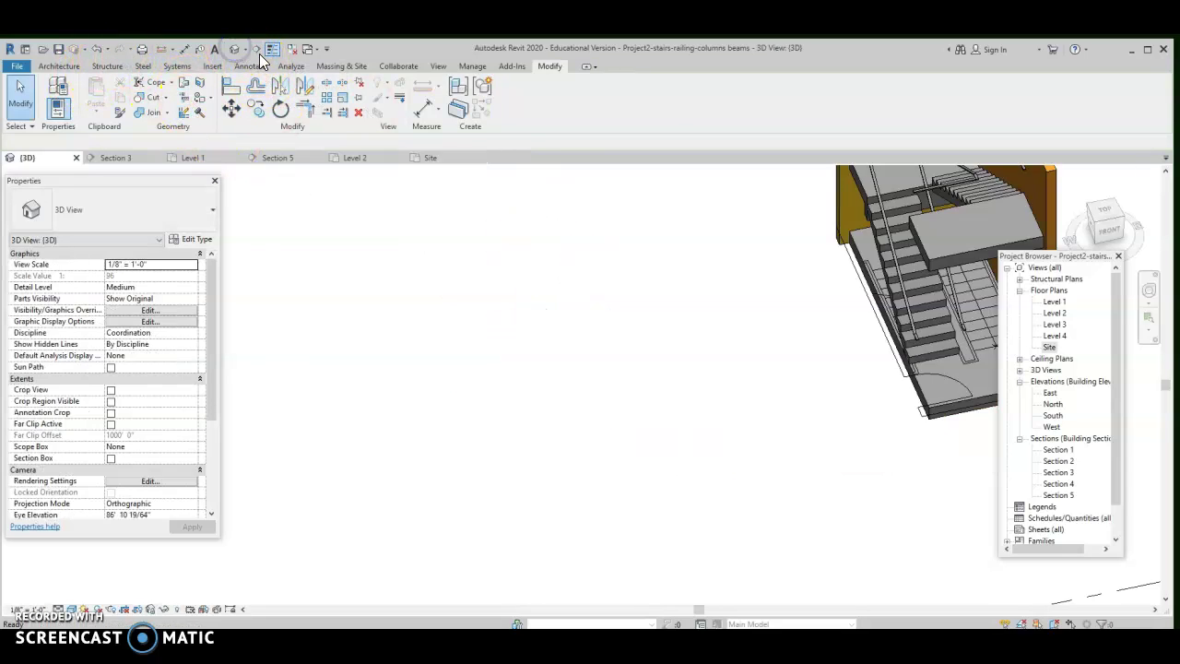
scroll(540, 408, "down", 5)
middle_click_drag(537, 396, 932, 372)
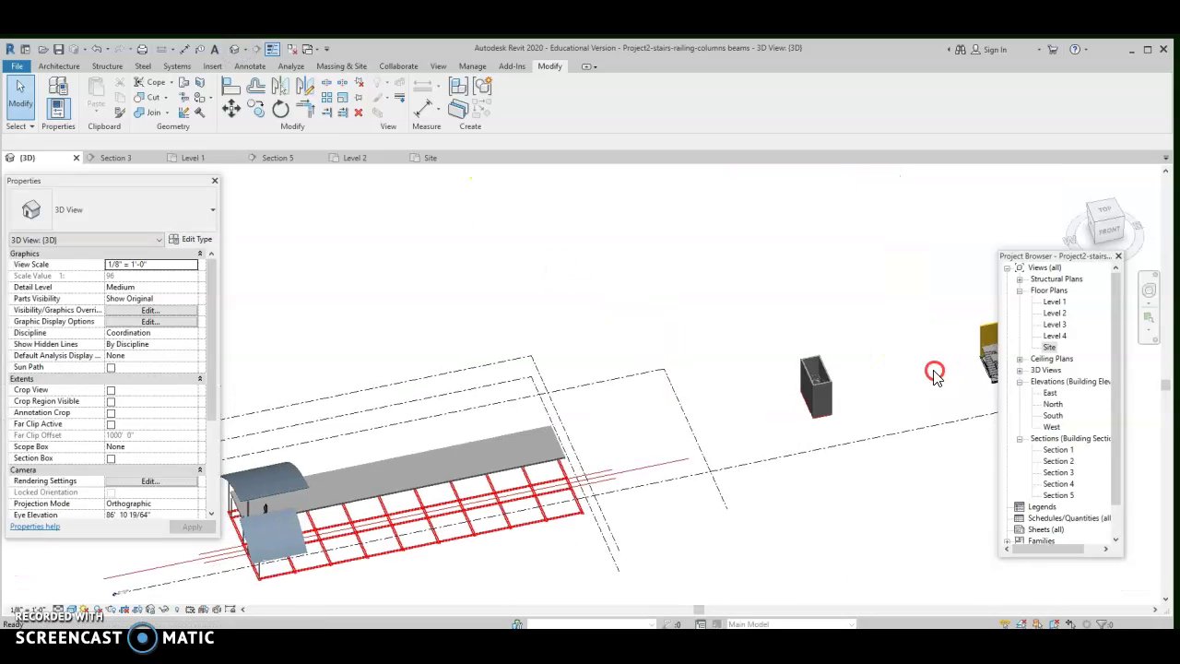
middle_click_drag(417, 498, 693, 394)
scroll(549, 470, "up", 4)
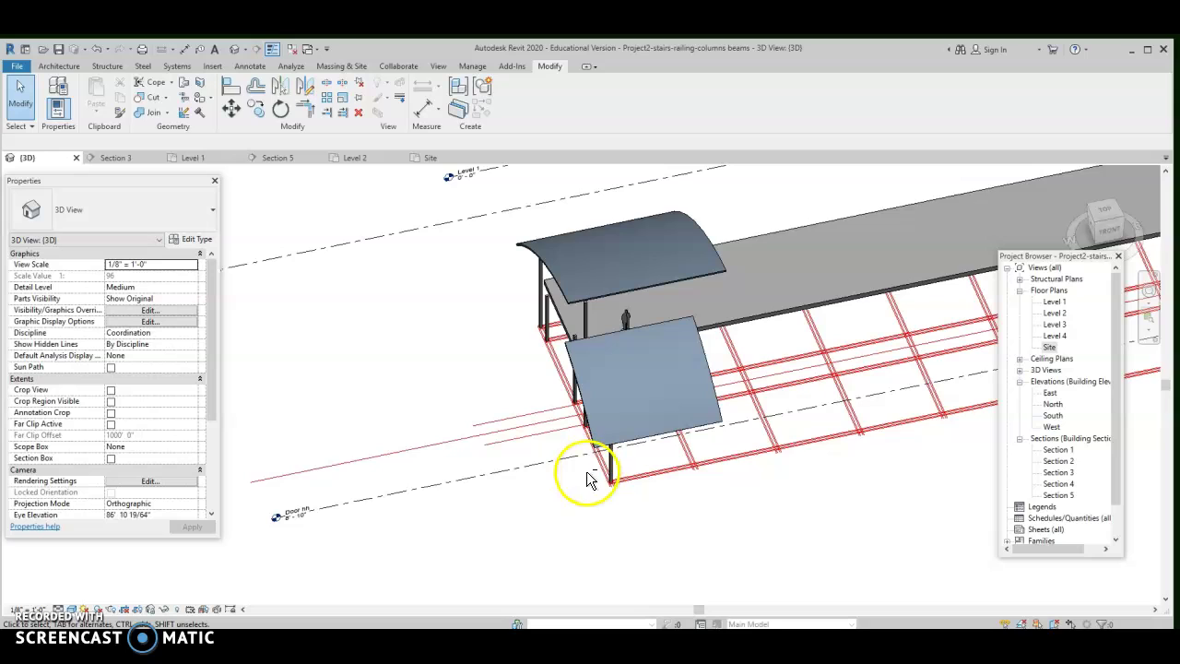
middle_click_drag(590, 481, 648, 410, "shift")
left_click(704, 368)
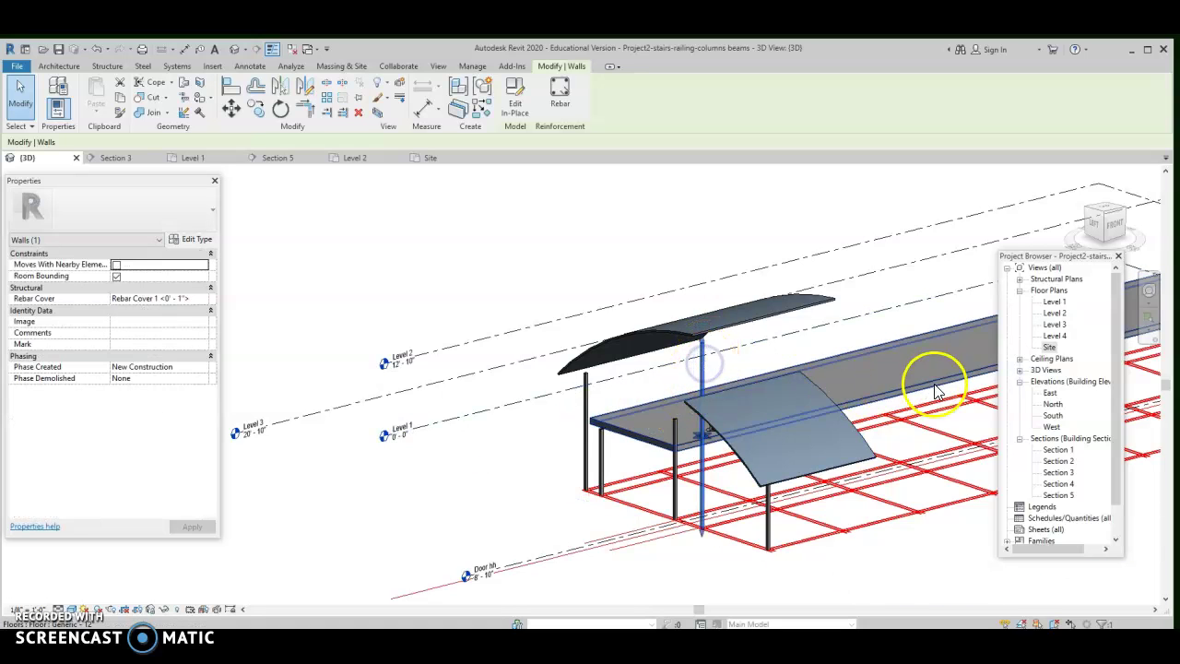
left_click(751, 308)
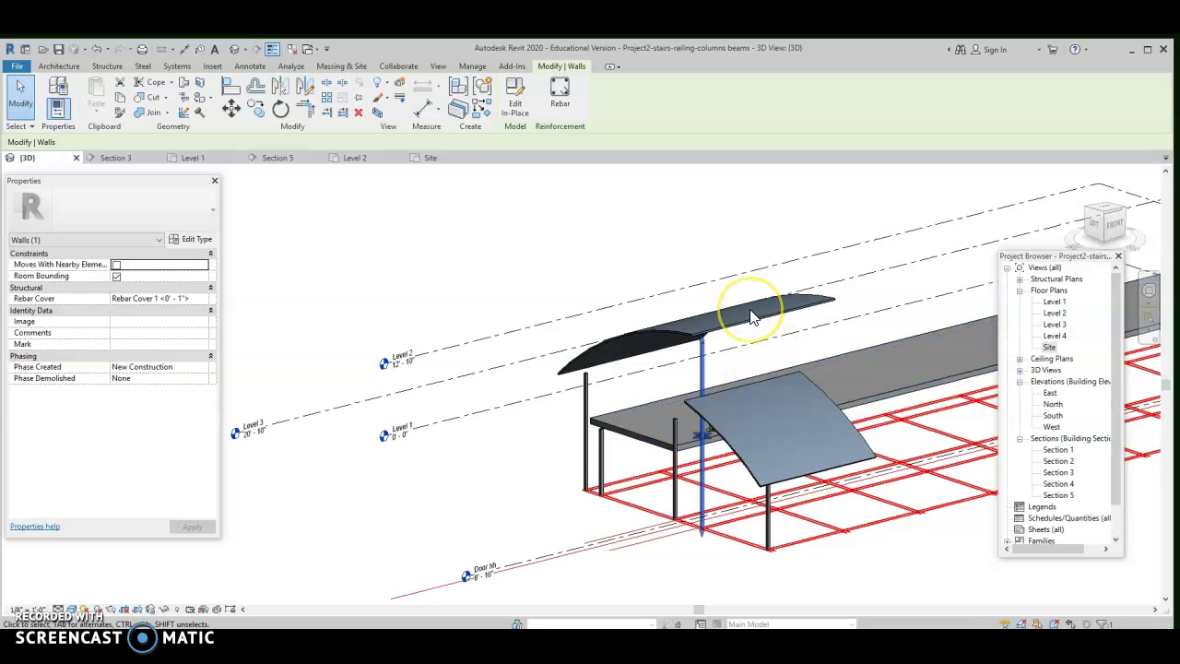
Reopen Section 5 and frame both roof arcs in the view
scroll(522, 406, "down", 5)
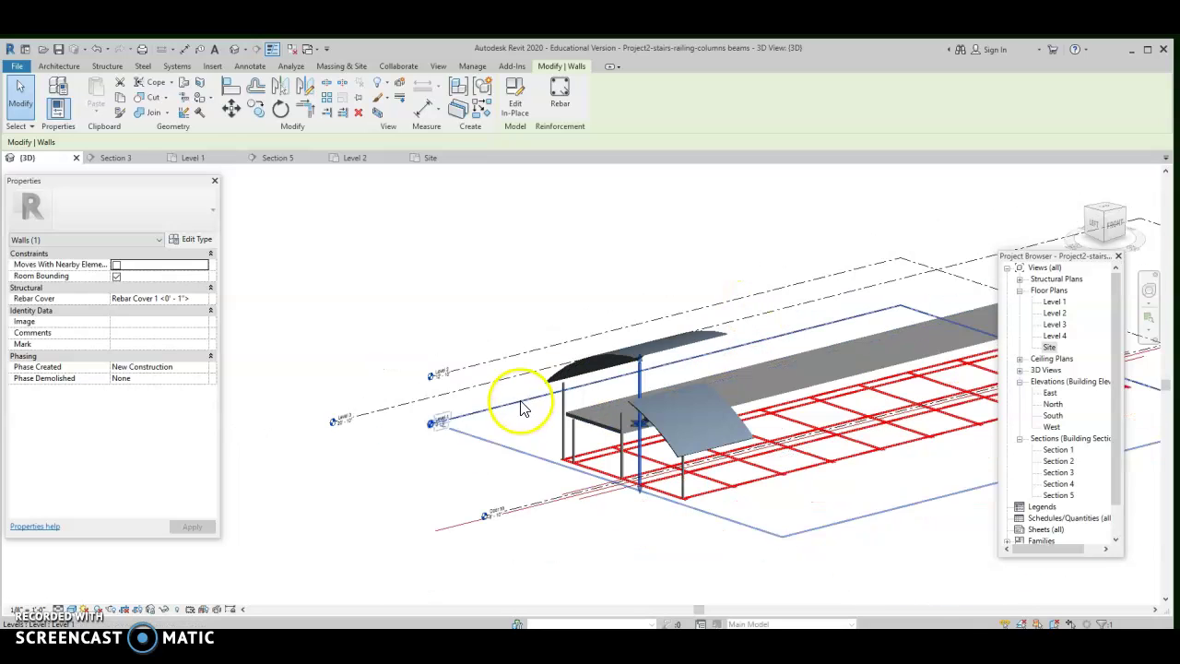
left_click(1050, 495)
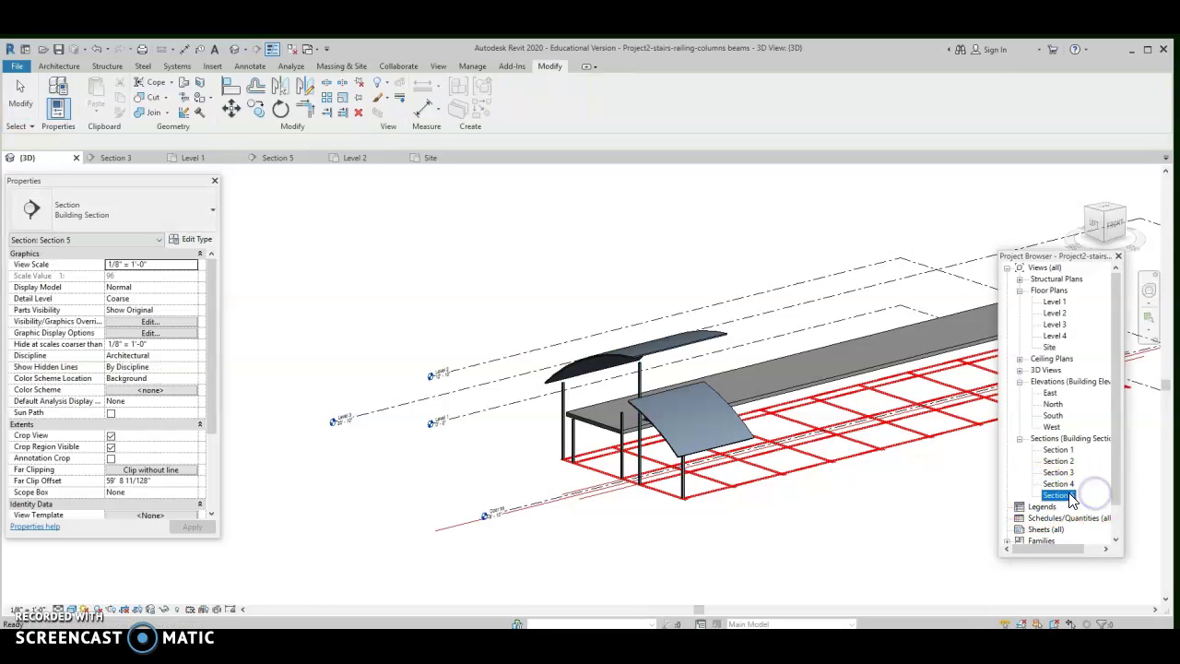
double_click(1058, 495)
scroll(875, 493, "down", 4)
middle_click_drag(863, 482, 578, 350)
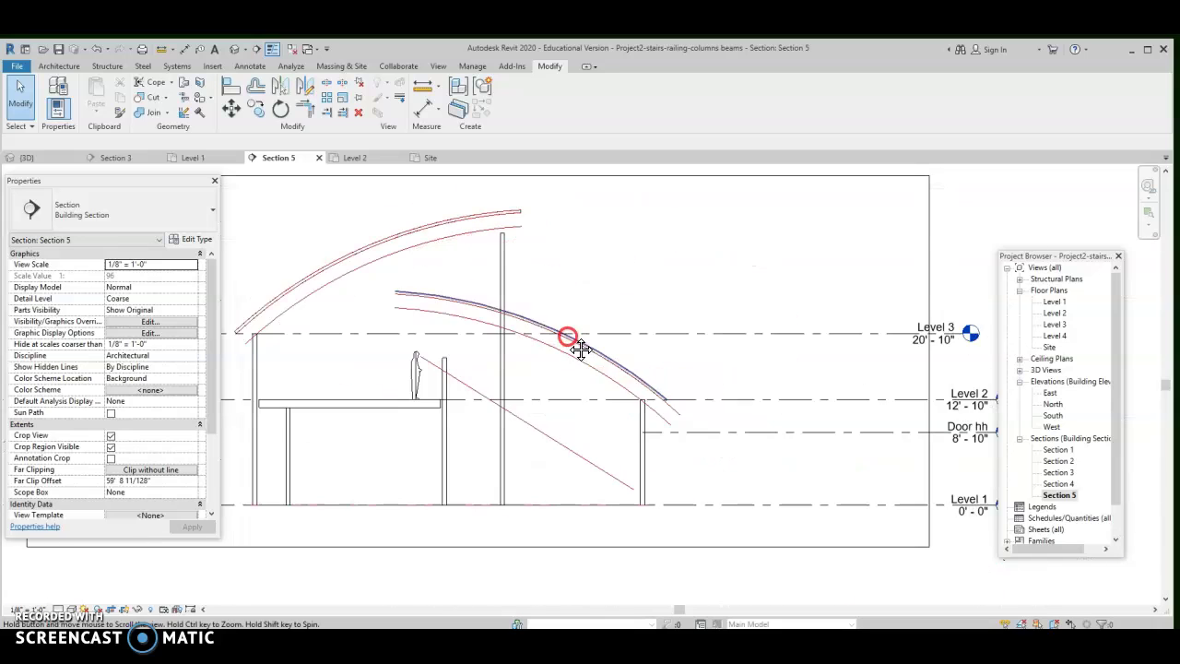